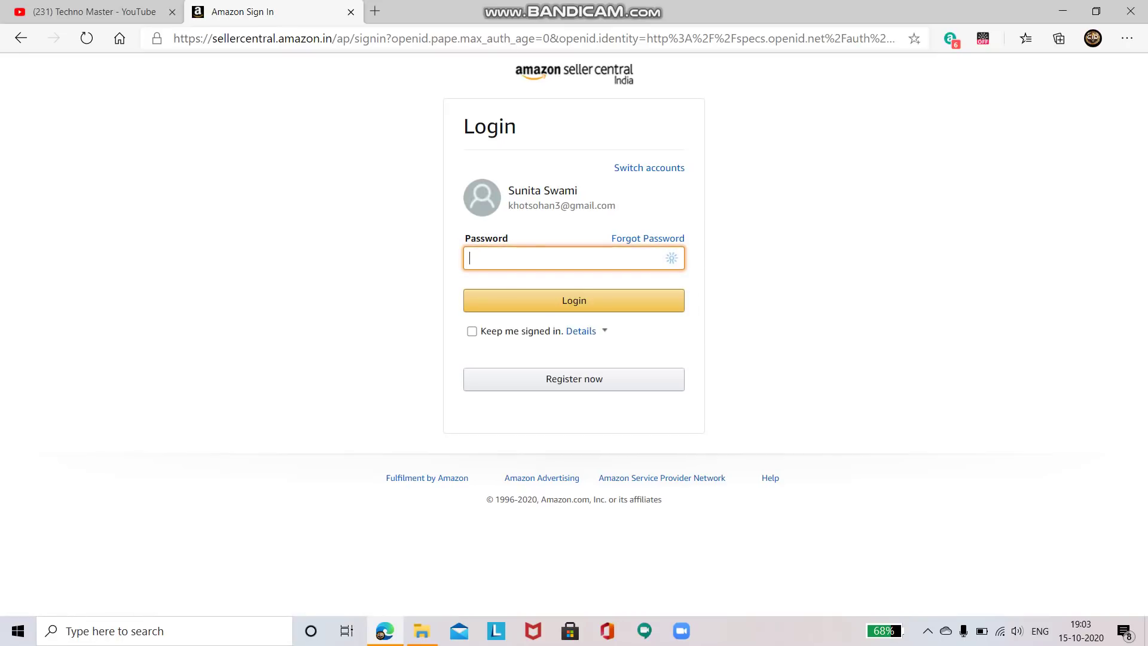
Enter the account password and submit it to reach the seller home dashboard
{"action": "type", "text": "••••••••••"}
{"action": "key", "text": "Return"}
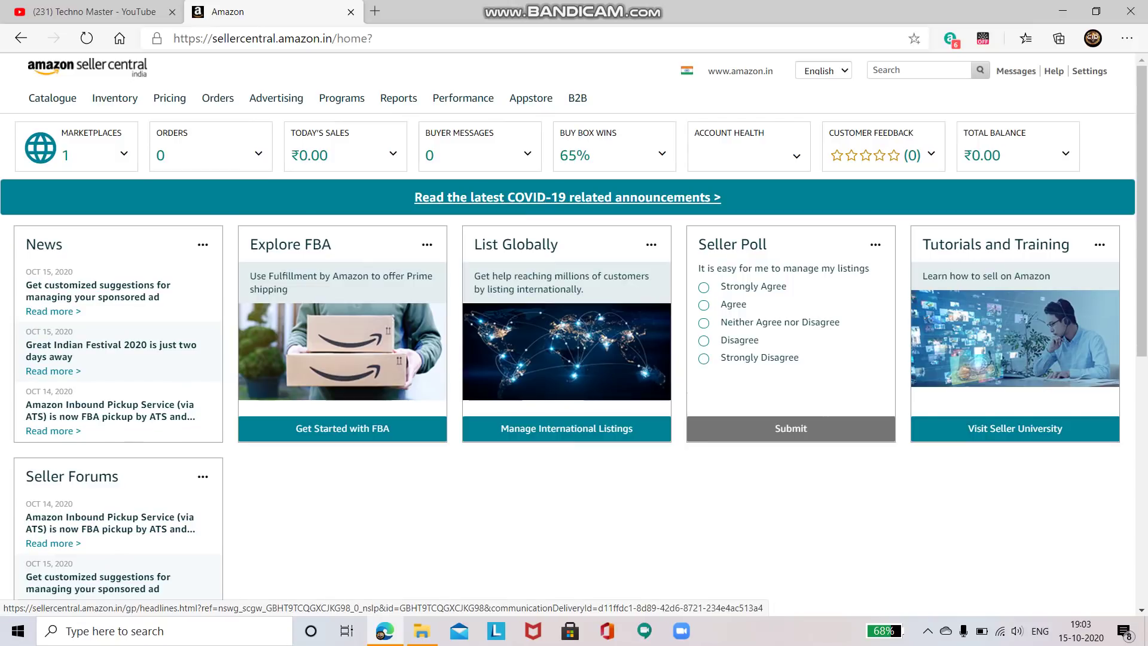
Open Manage Inventory from the Inventory menu and scroll through the seven painting listings
{"action": "mouse_move", "coordinate": [114, 98]}
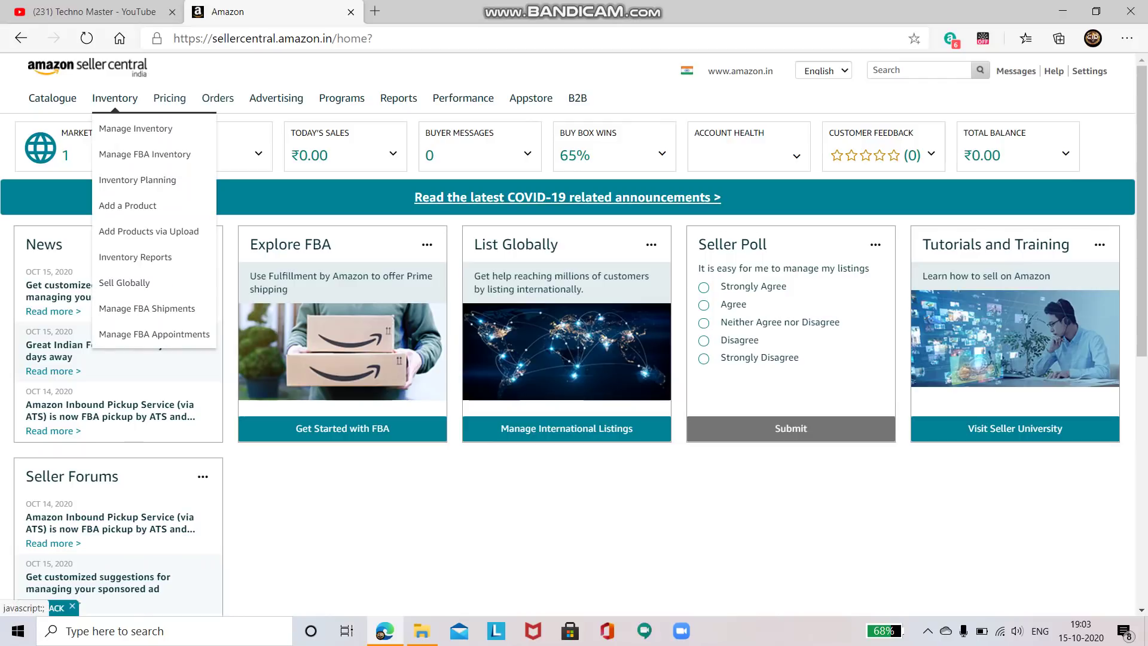
{"action": "left_click", "coordinate": [136, 129]}
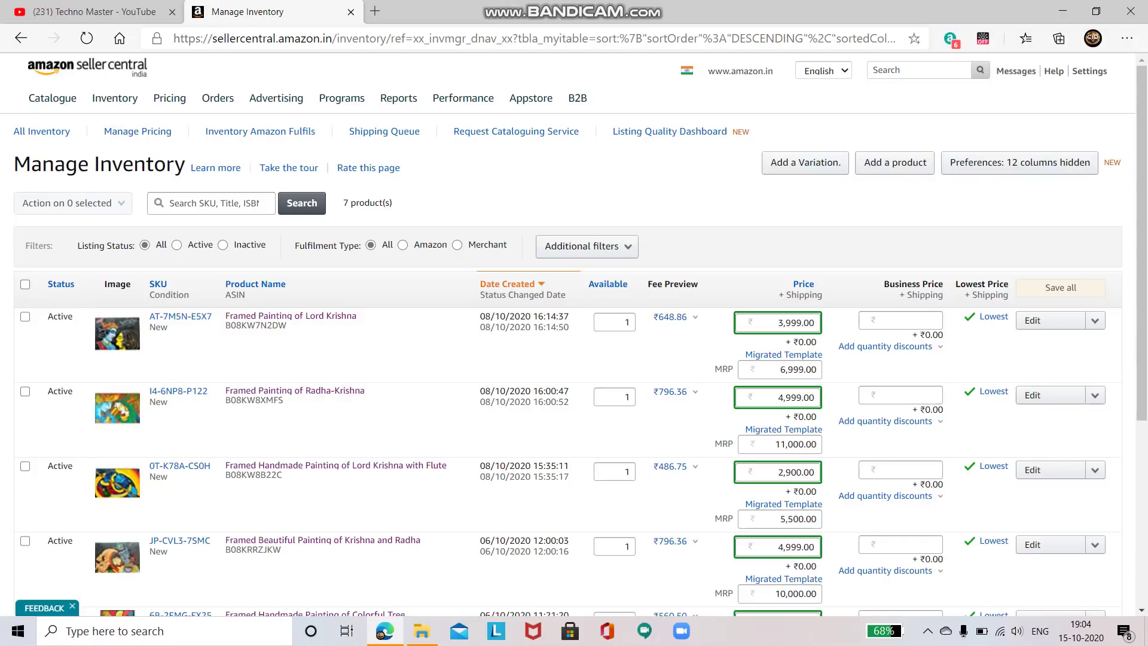
{"action": "scroll", "coordinate": [574, 335], "scroll_direction": "down", "scroll_amount": 2}
{"action": "scroll", "coordinate": [574, 335], "scroll_direction": "up", "scroll_amount": 1}
{"action": "scroll", "coordinate": [574, 335], "scroll_direction": "up", "scroll_amount": 1}
{"action": "scroll", "coordinate": [574, 335], "scroll_direction": "down", "scroll_amount": 4}
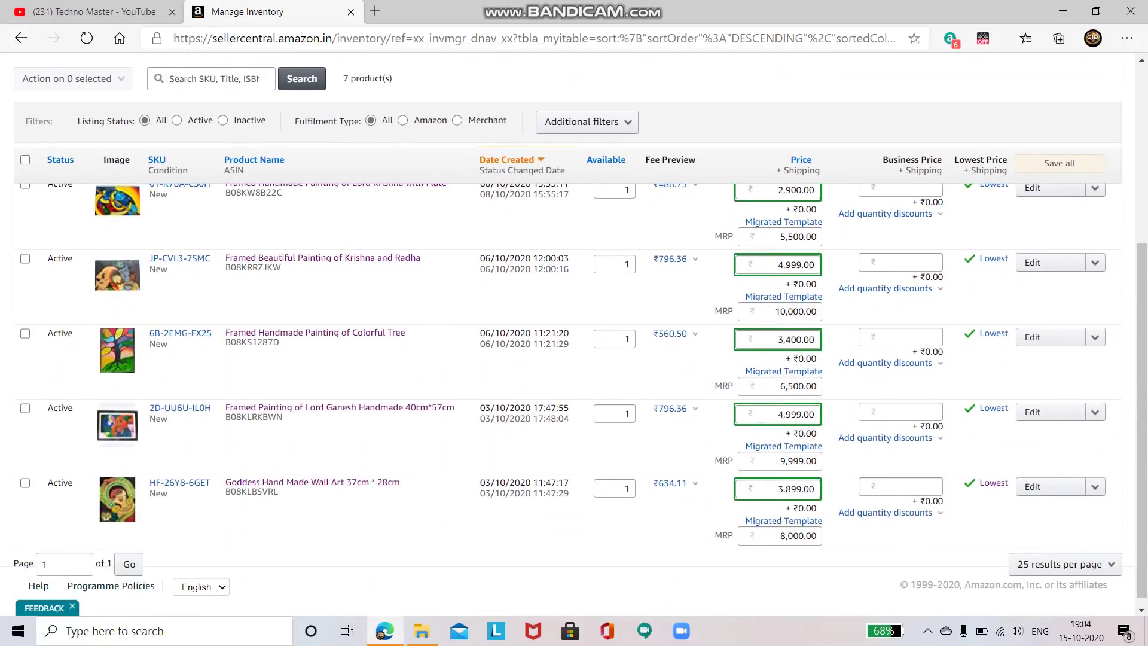
{"action": "scroll", "coordinate": [573, 335], "scroll_direction": "up", "scroll_amount": 3}
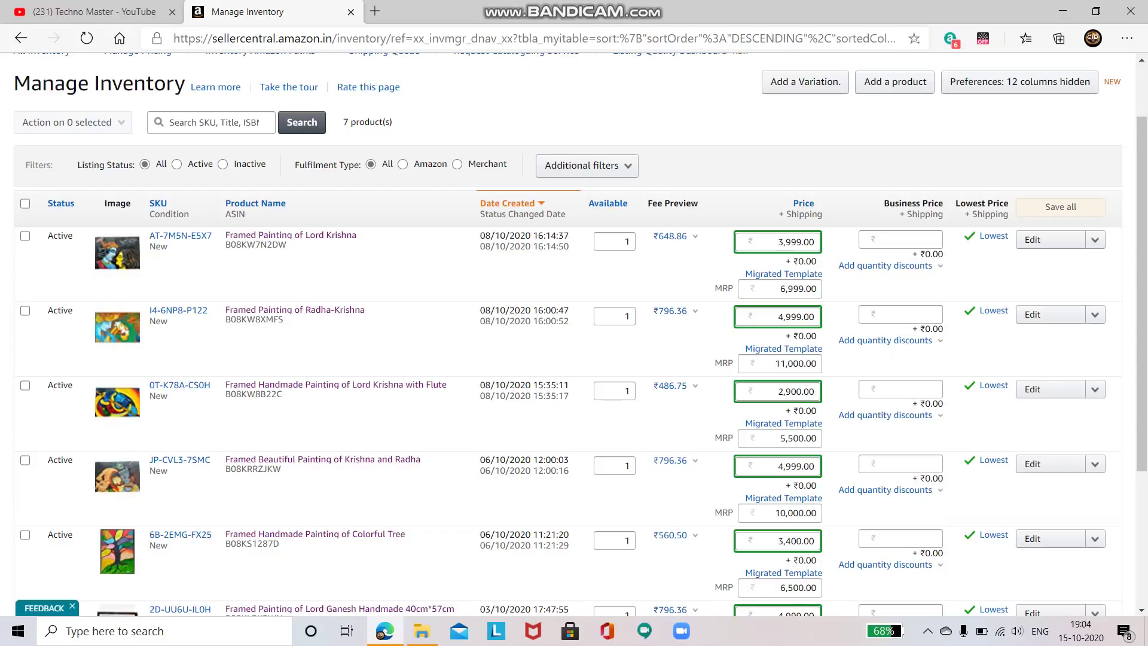
{"action": "scroll", "coordinate": [574, 335], "scroll_direction": "up", "scroll_amount": 1}
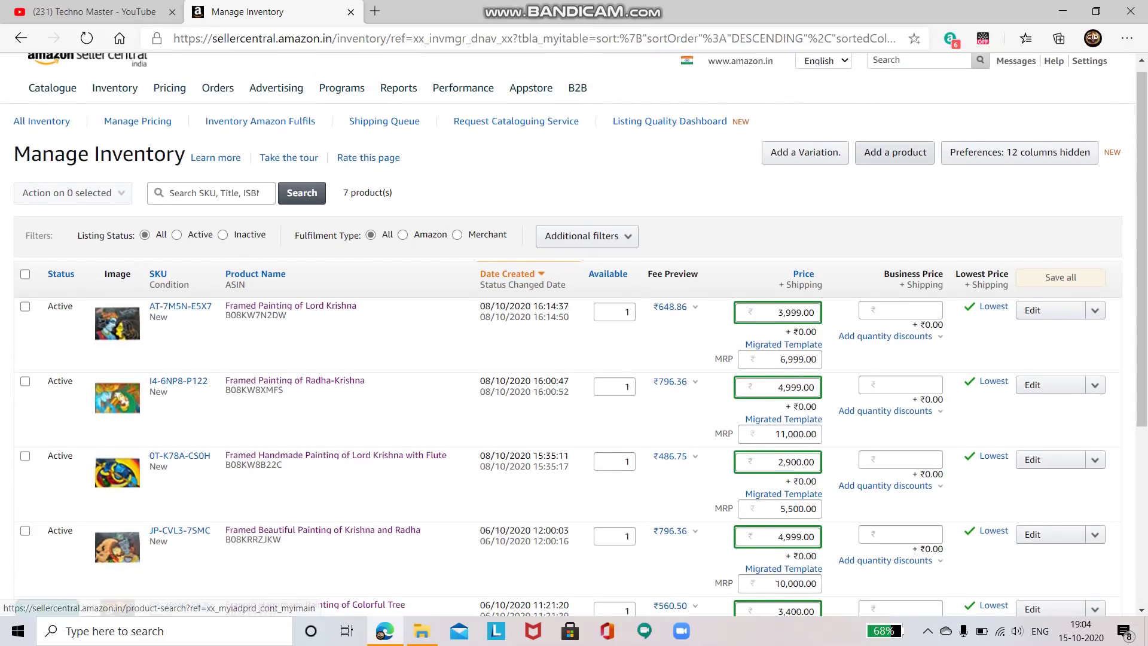
Start adding a product, search the catalog for 'television', then return to the catalog search page
{"action": "left_click", "coordinate": [895, 152]}
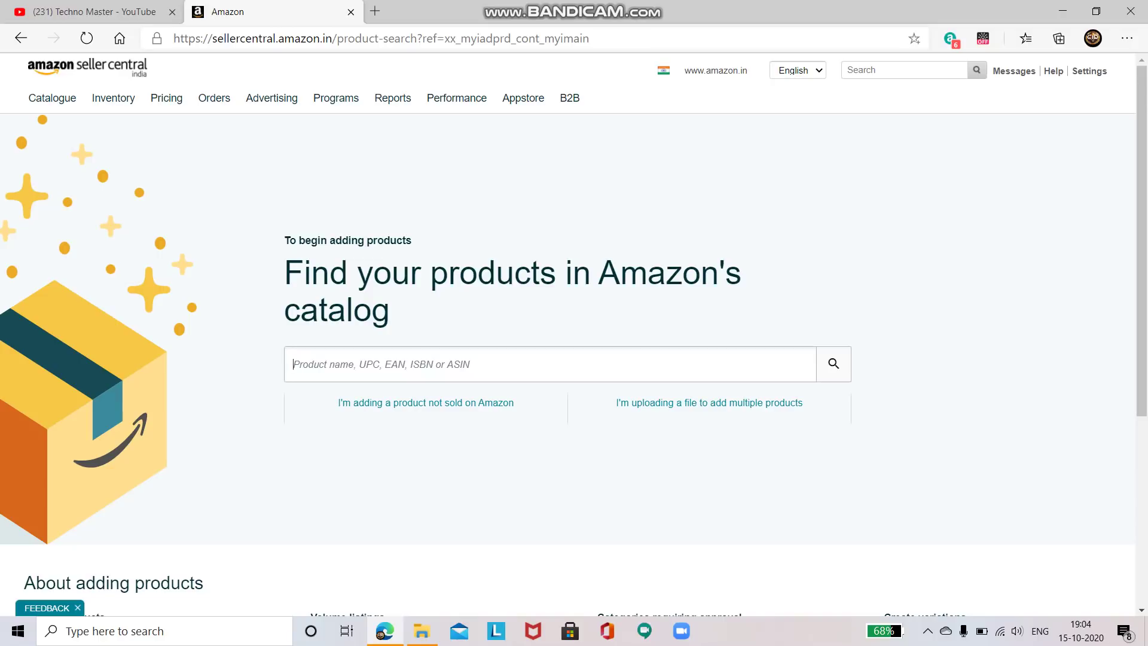
{"action": "type", "text": "r"}
{"action": "type", "text": "e"}
{"action": "type", "text": "lev"}
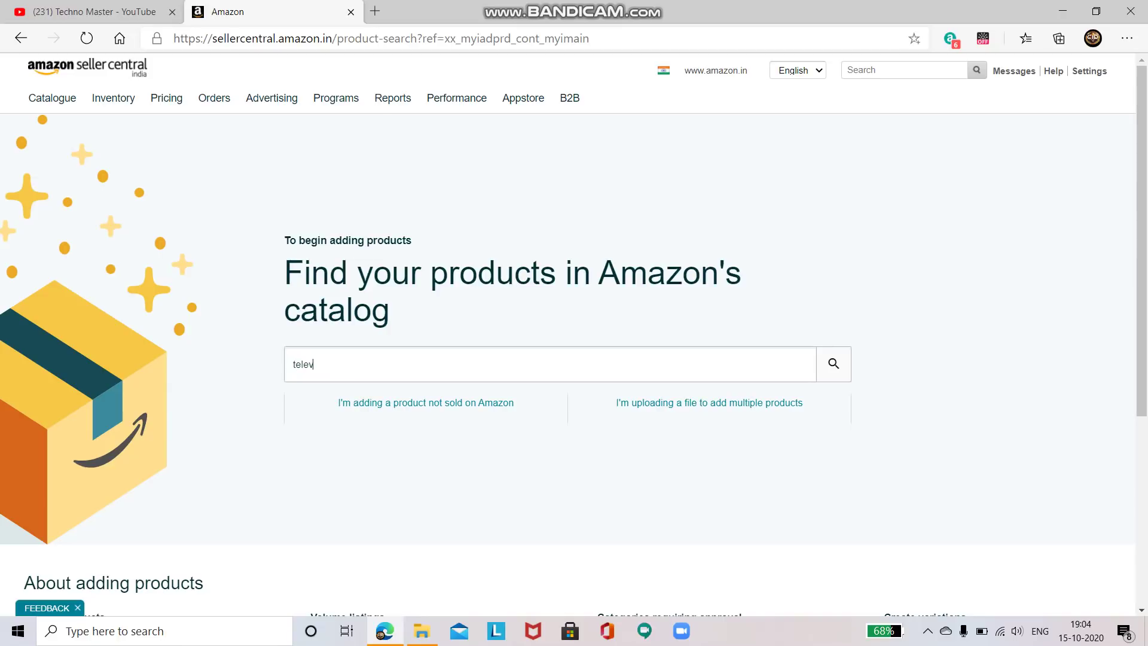
{"action": "type", "text": "ision"}
{"action": "key", "text": "Return"}
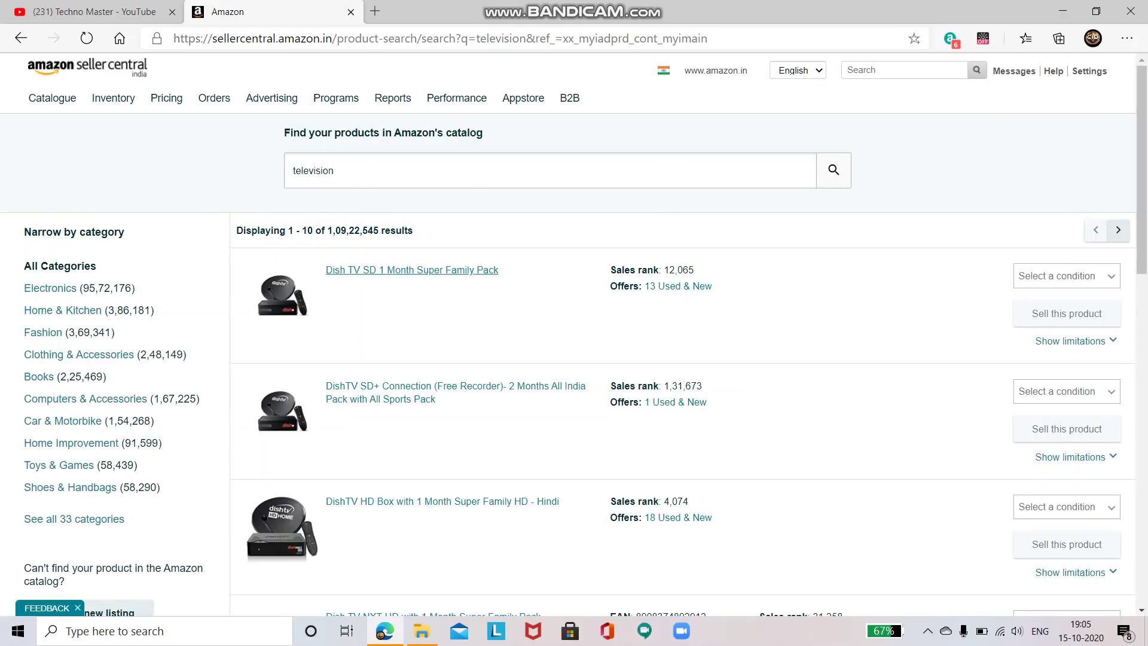
{"action": "scroll", "coordinate": [574, 335], "scroll_direction": "down", "scroll_amount": 8}
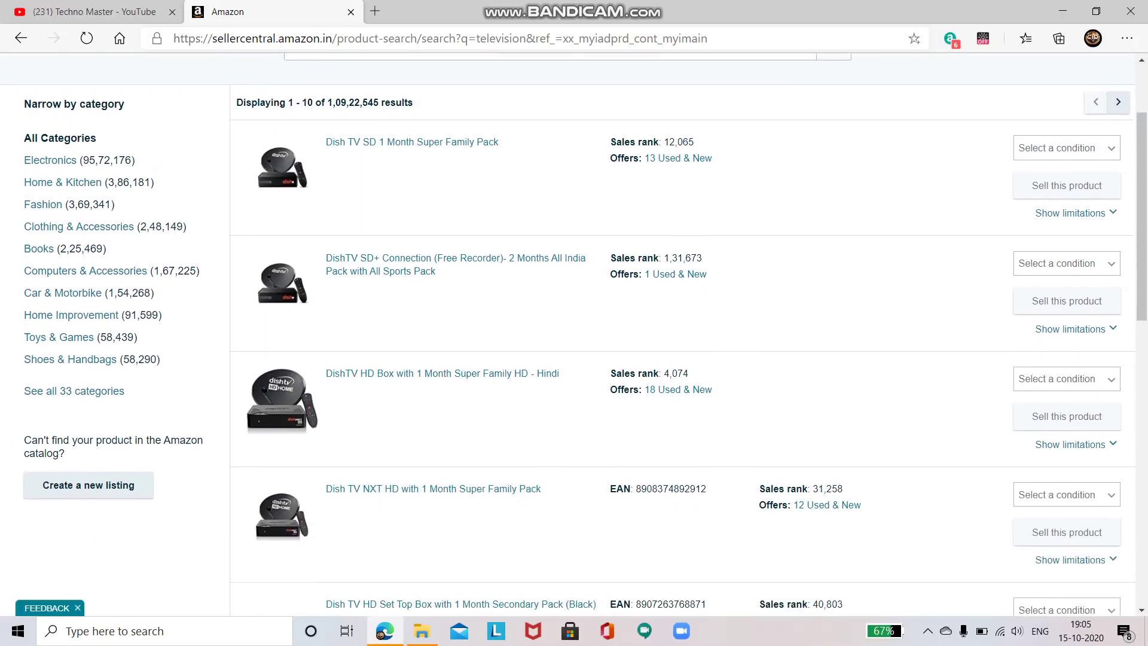
{"action": "scroll", "coordinate": [445, 406], "scroll_direction": "down", "scroll_amount": 5}
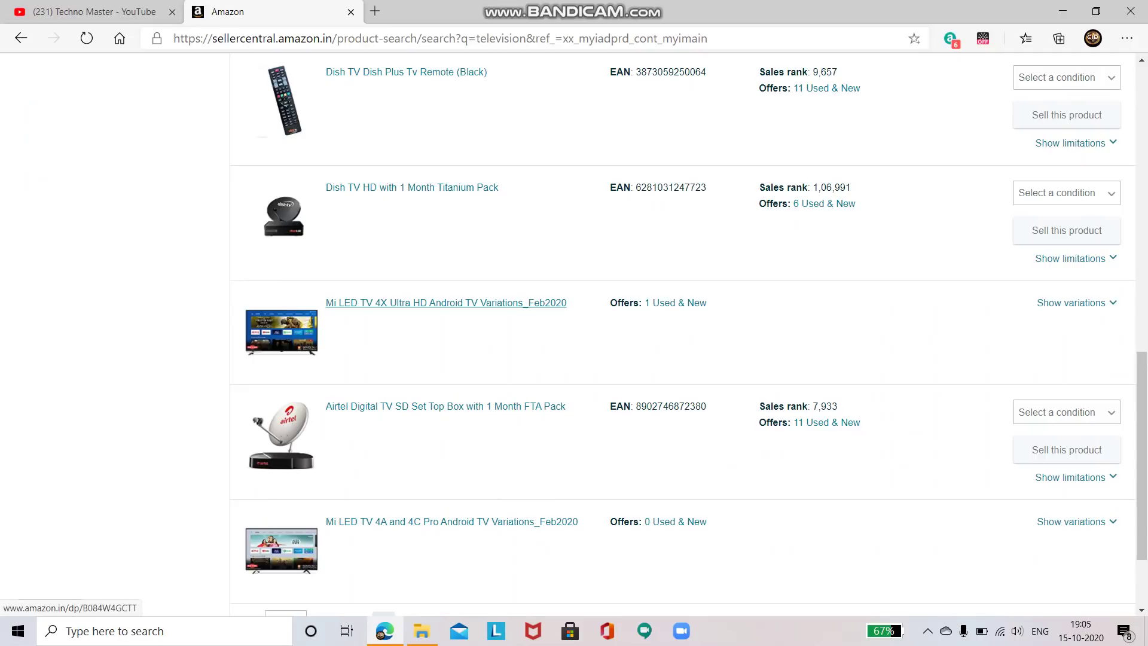
{"action": "scroll", "coordinate": [687, 329], "scroll_direction": "up", "scroll_amount": 10}
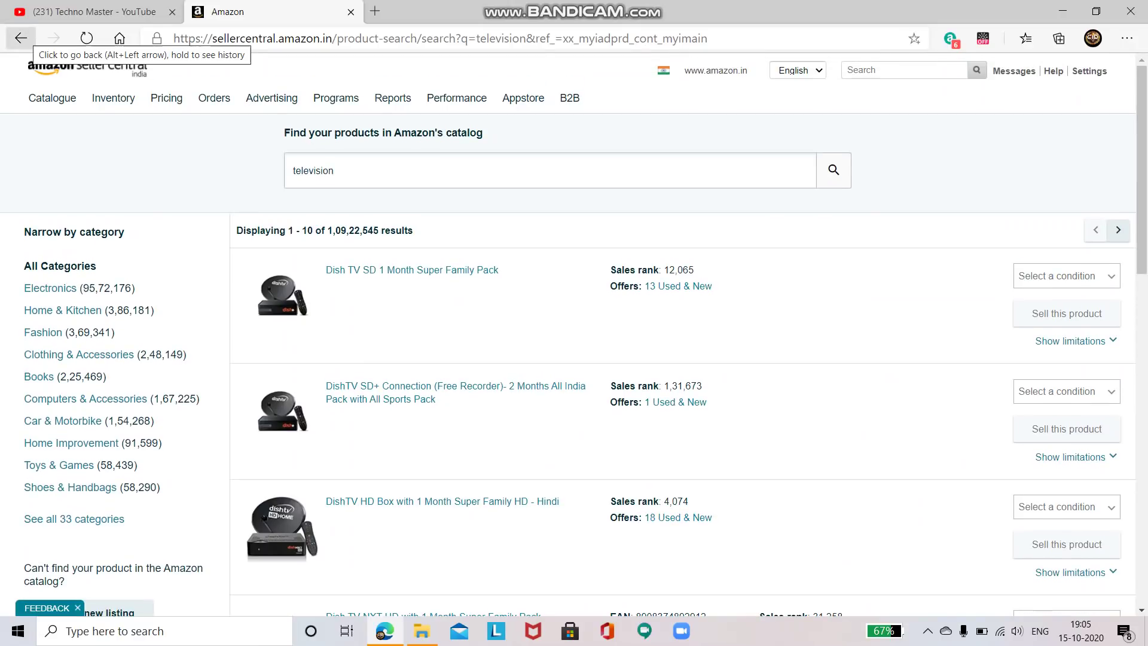
{"action": "left_click", "coordinate": [21, 38]}
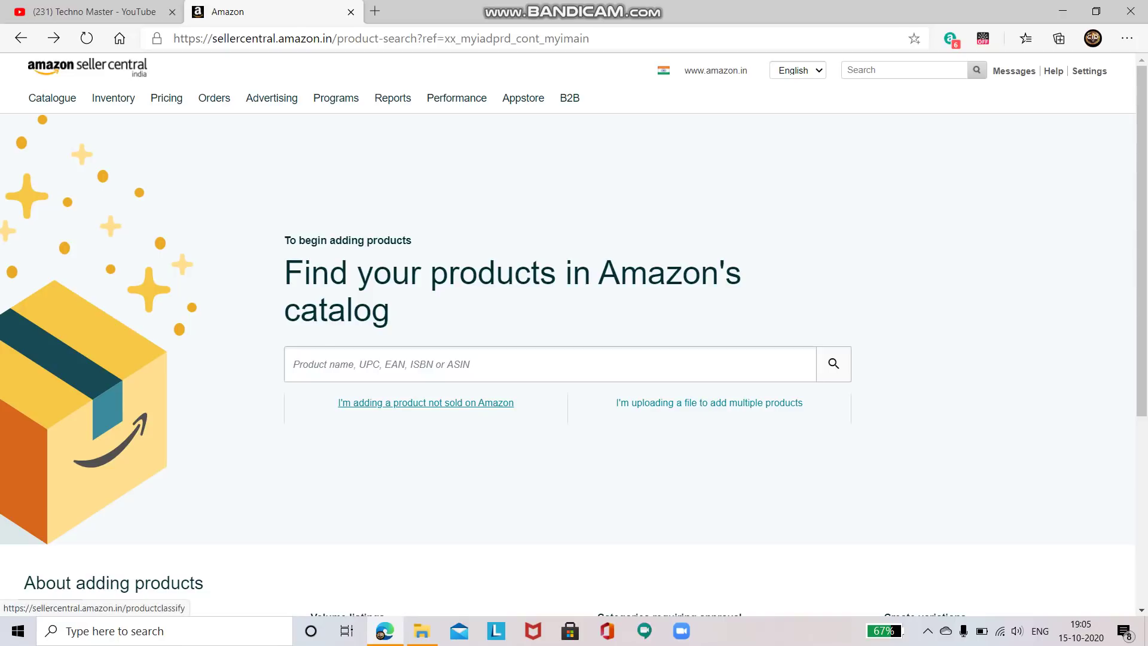
Choose to add a product not sold on Amazon and browse the category list
{"action": "left_click", "coordinate": [425, 403]}
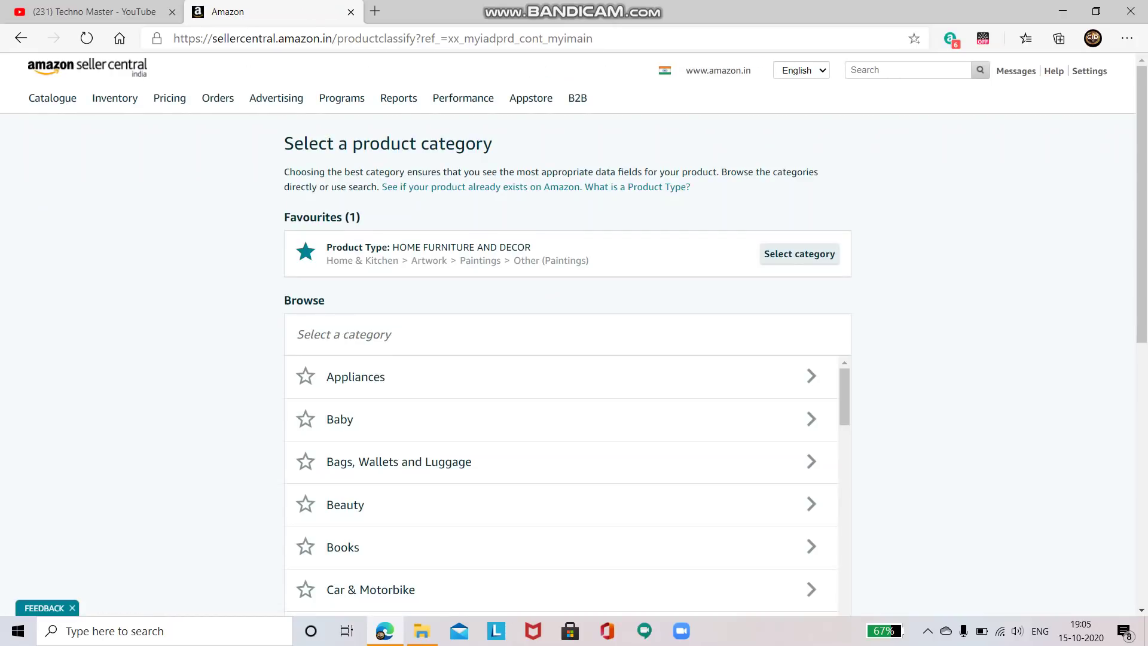
{"action": "scroll", "coordinate": [574, 335], "scroll_direction": "down", "scroll_amount": 4}
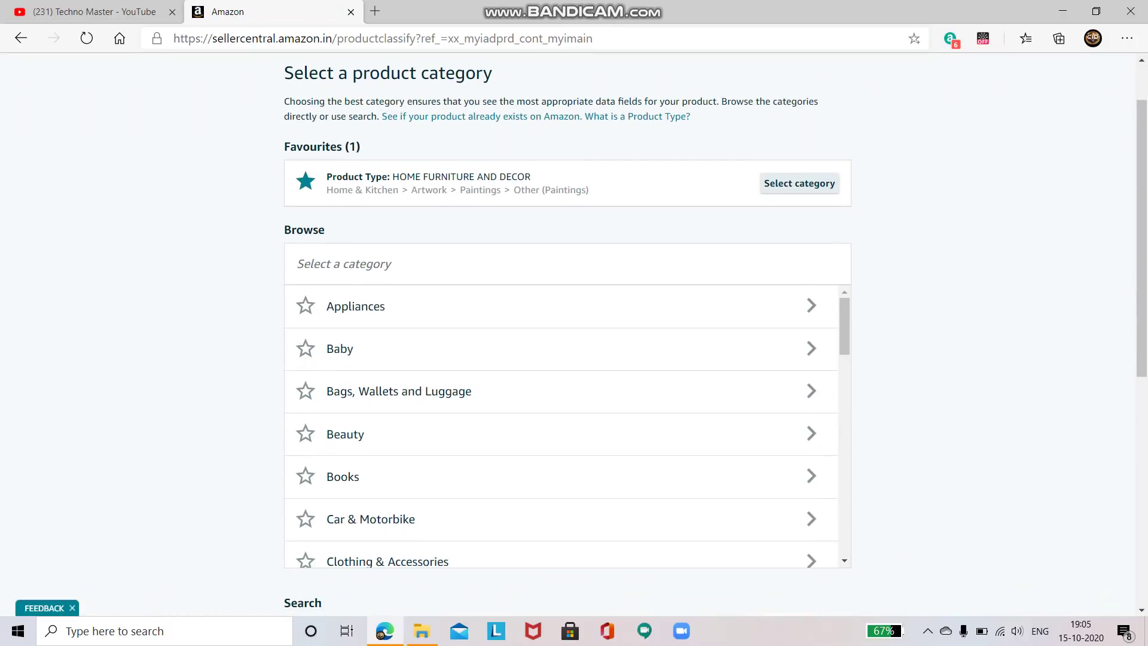
{"action": "scroll", "coordinate": [568, 334], "scroll_direction": "down", "scroll_amount": 2}
{"action": "scroll", "coordinate": [568, 334], "scroll_direction": "up", "scroll_amount": 4}
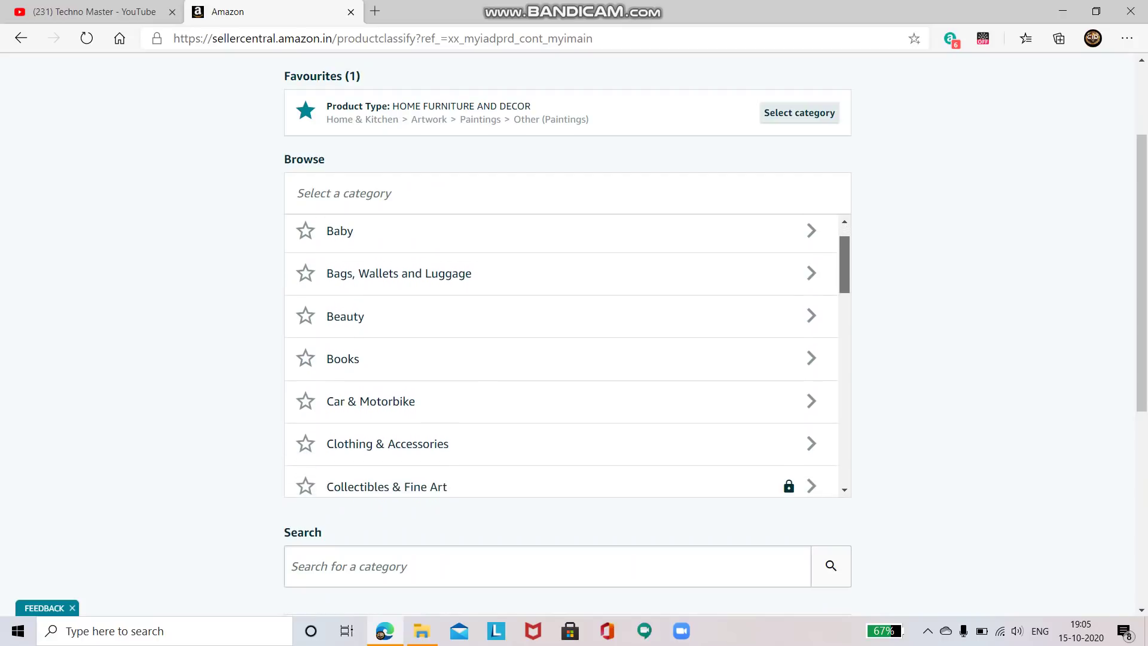
{"action": "scroll", "coordinate": [561, 355], "scroll_direction": "down", "scroll_amount": 3}
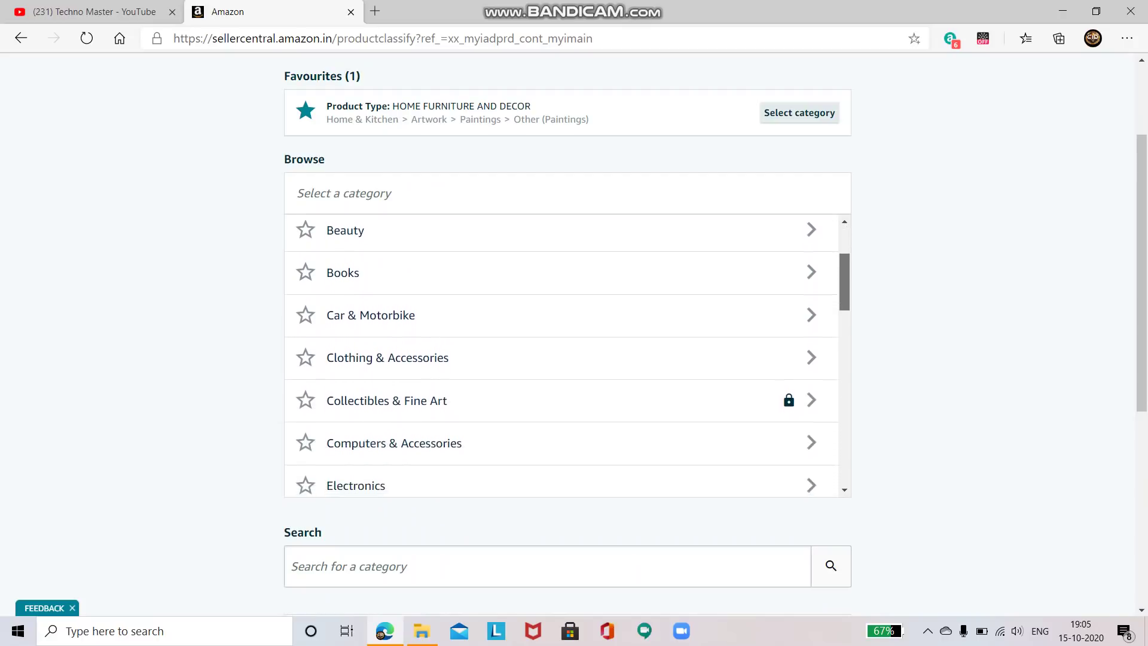
{"action": "scroll", "coordinate": [561, 355], "scroll_direction": "down", "scroll_amount": 1}
{"action": "scroll", "coordinate": [561, 355], "scroll_direction": "up", "scroll_amount": 1}
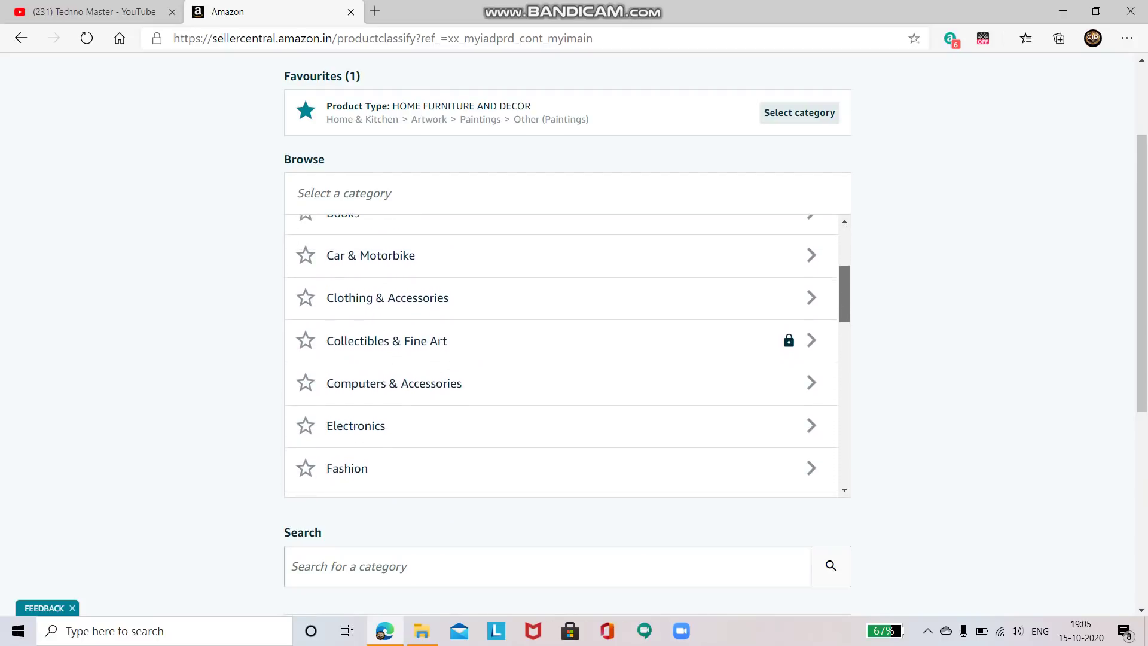
{"action": "scroll", "coordinate": [561, 355], "scroll_direction": "down", "scroll_amount": 1}
{"action": "scroll", "coordinate": [561, 355], "scroll_direction": "down", "scroll_amount": 7}
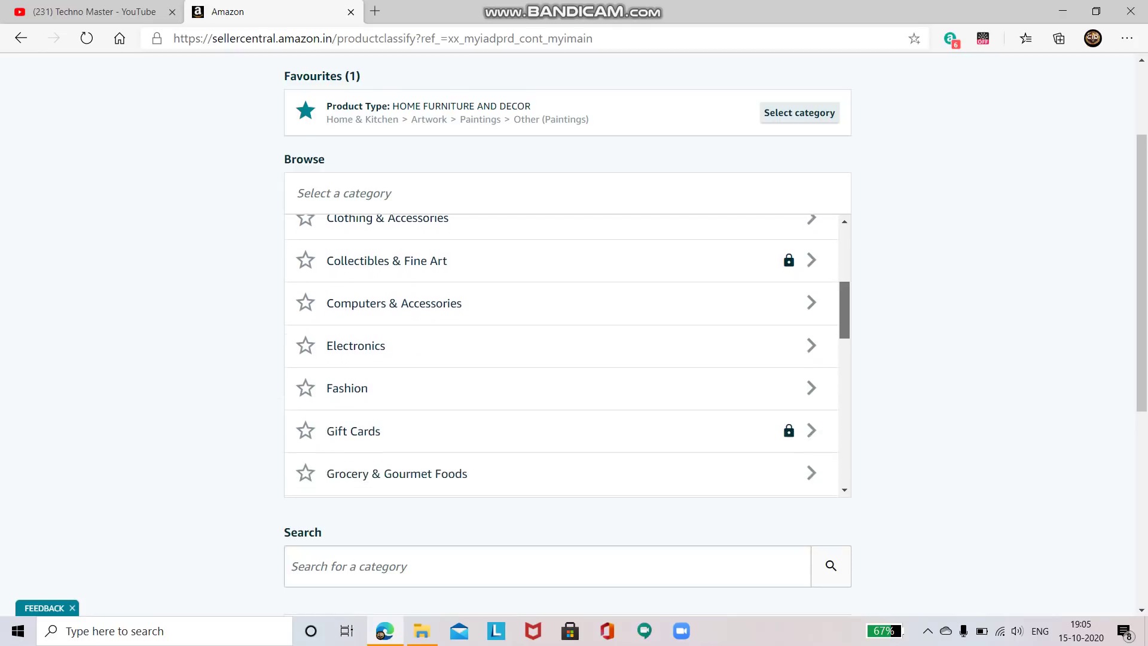
{"action": "scroll", "coordinate": [561, 355], "scroll_direction": "down", "scroll_amount": 6}
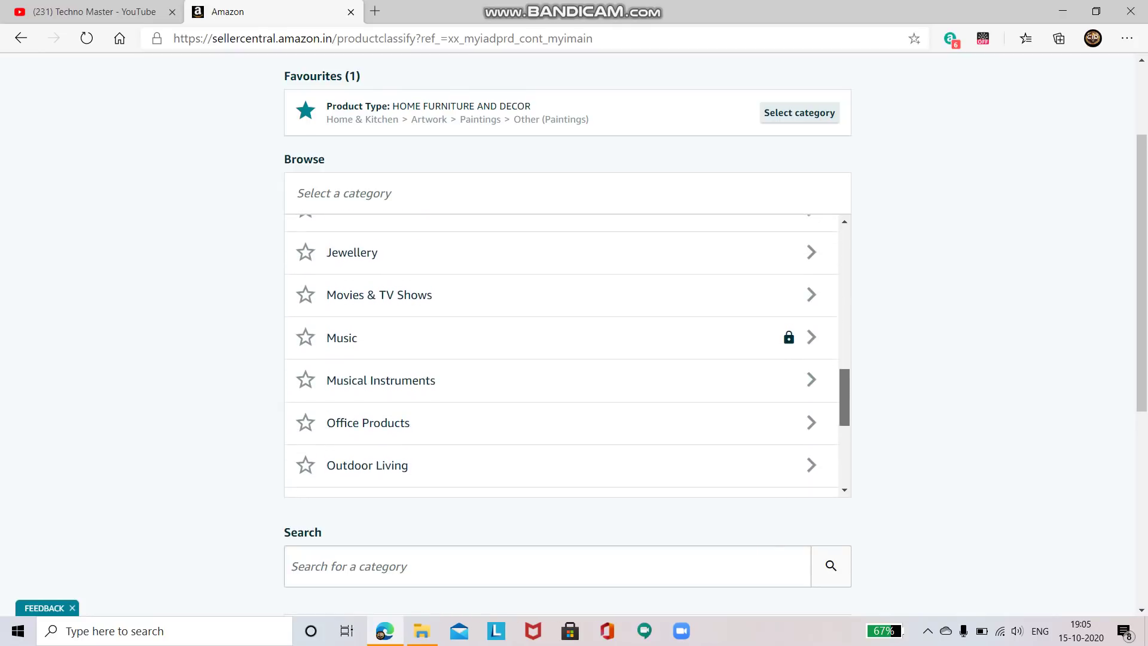
{"action": "scroll", "coordinate": [561, 355], "scroll_direction": "down", "scroll_amount": 1}
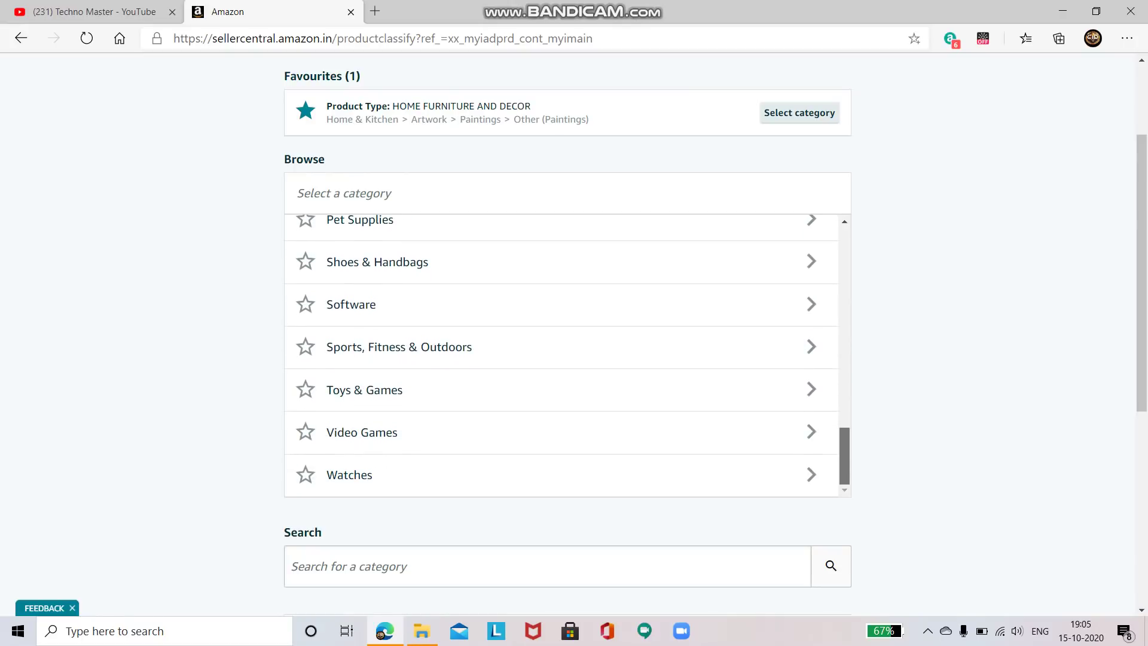
{"action": "scroll", "coordinate": [561, 355], "scroll_direction": "up", "scroll_amount": 4}
{"action": "scroll", "coordinate": [561, 355], "scroll_direction": "up", "scroll_amount": 15}
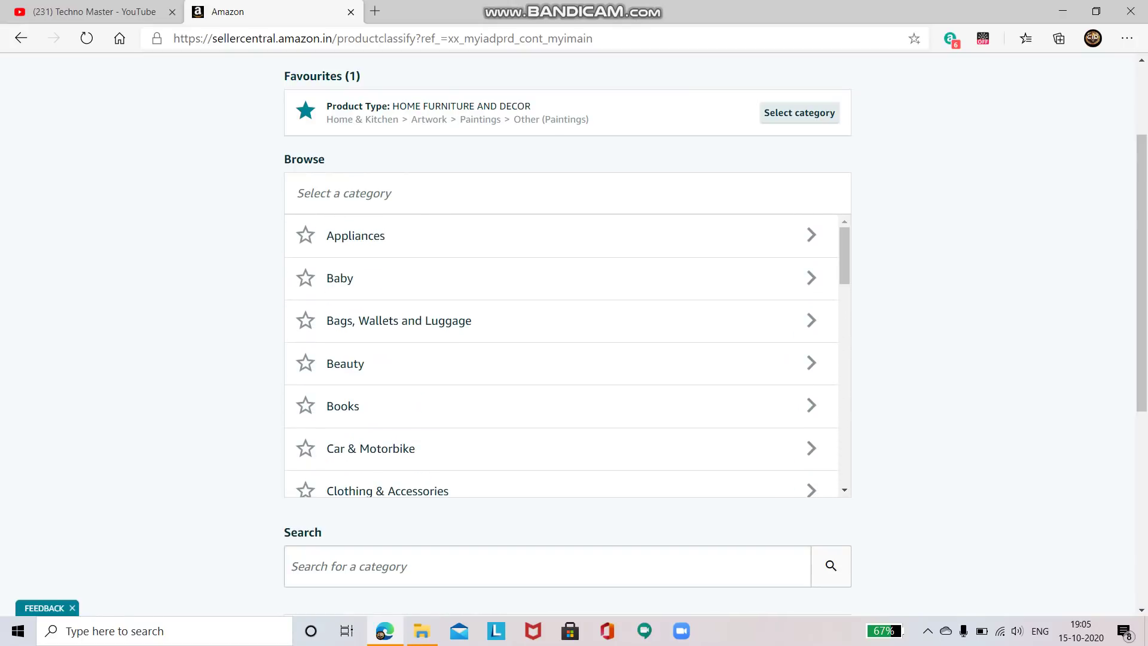
Search the categories for 'paintings' and review the six matches
{"action": "double_click", "coordinate": [339, 278]}
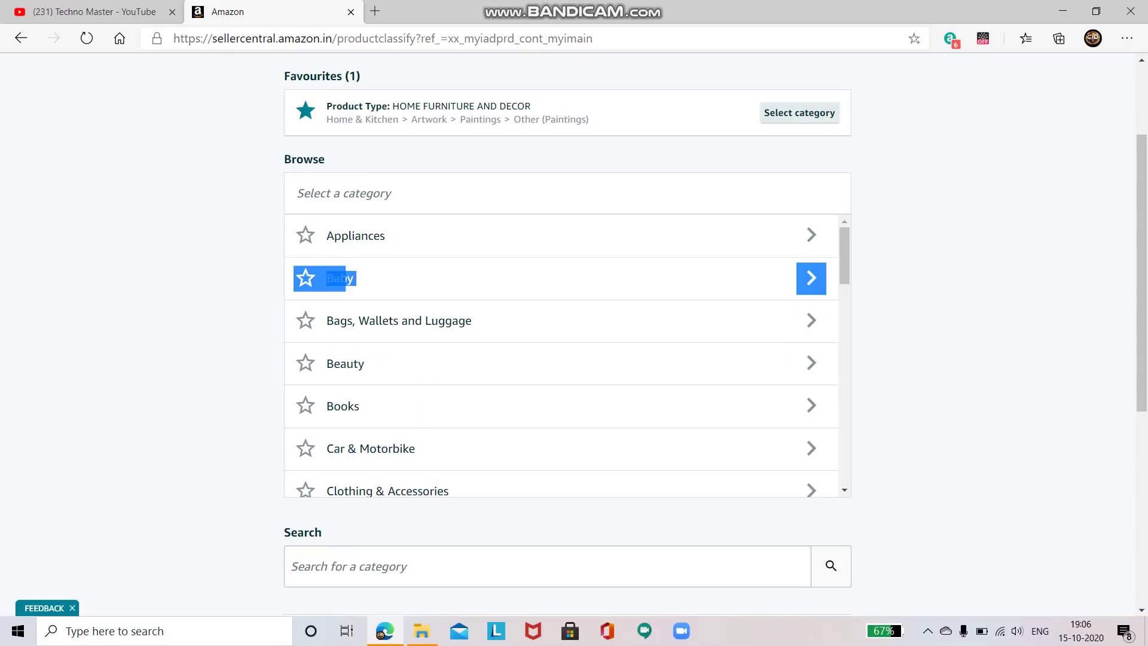
{"action": "left_click", "coordinate": [339, 278]}
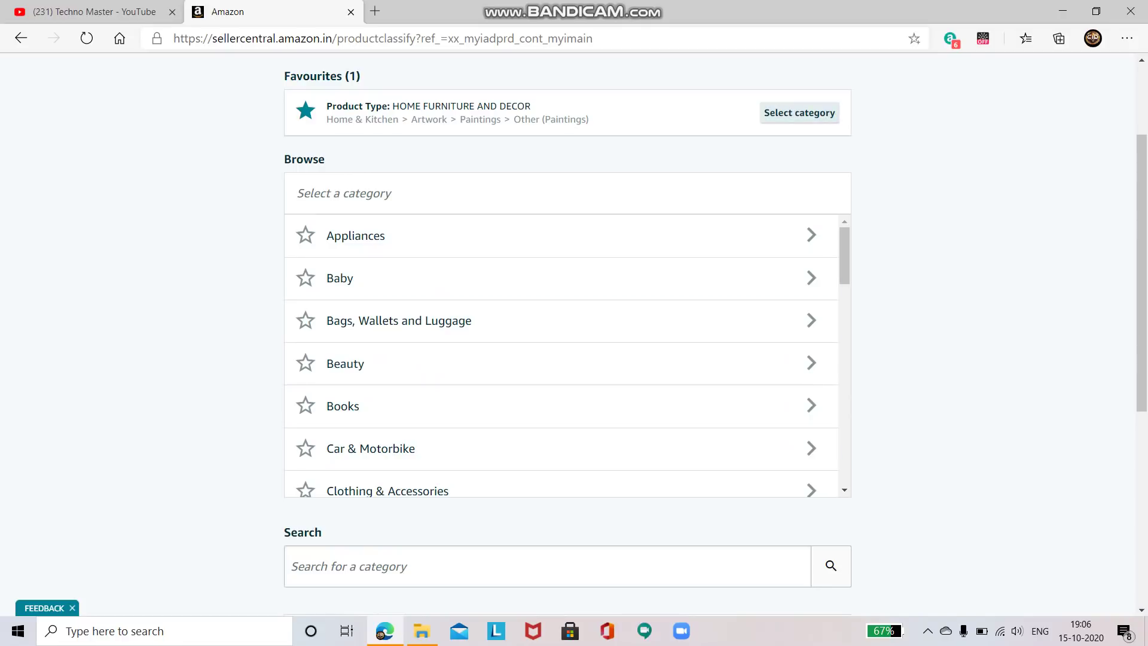
{"action": "type", "text": "pai"}
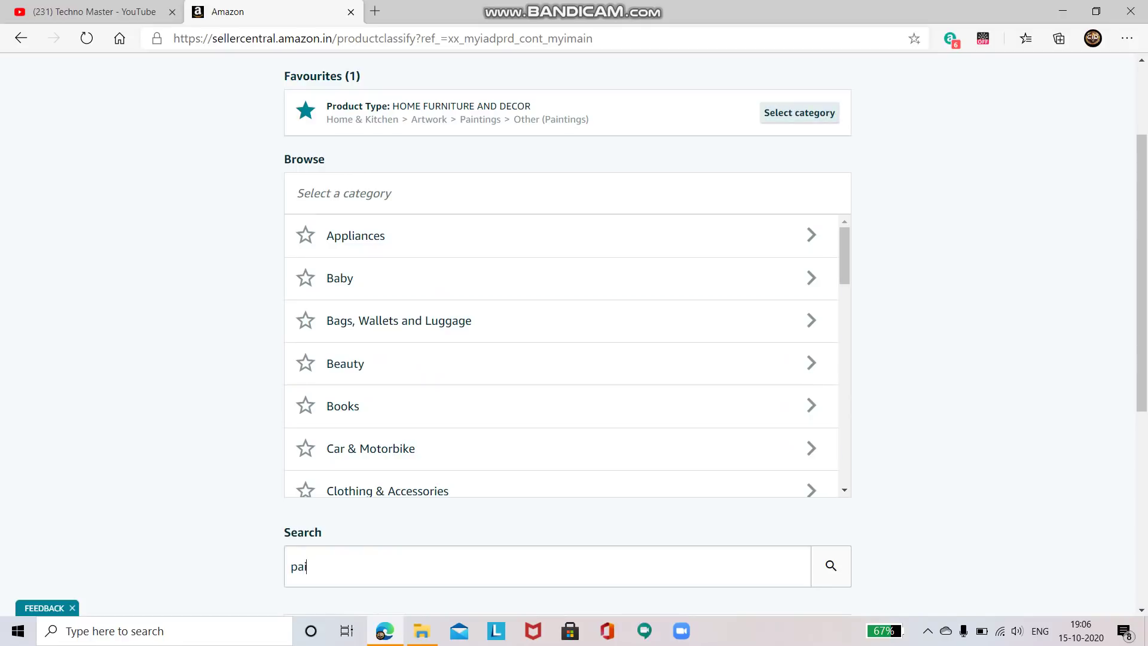
{"action": "type", "text": "ntings"}
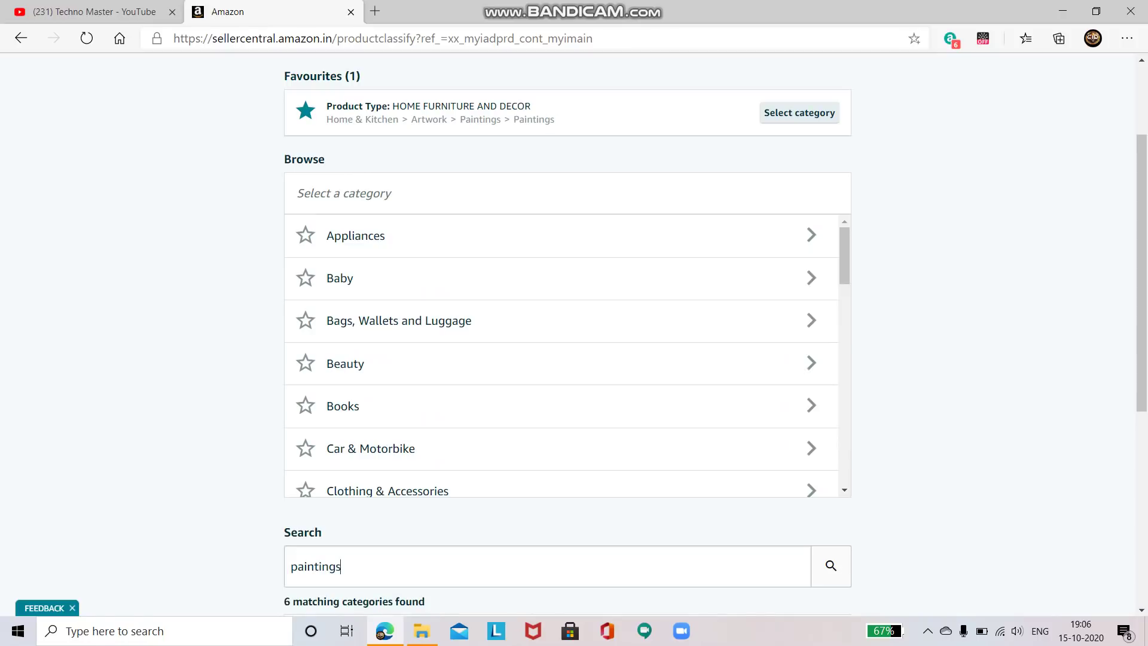
{"action": "scroll", "coordinate": [566, 334], "scroll_direction": "down", "scroll_amount": 5}
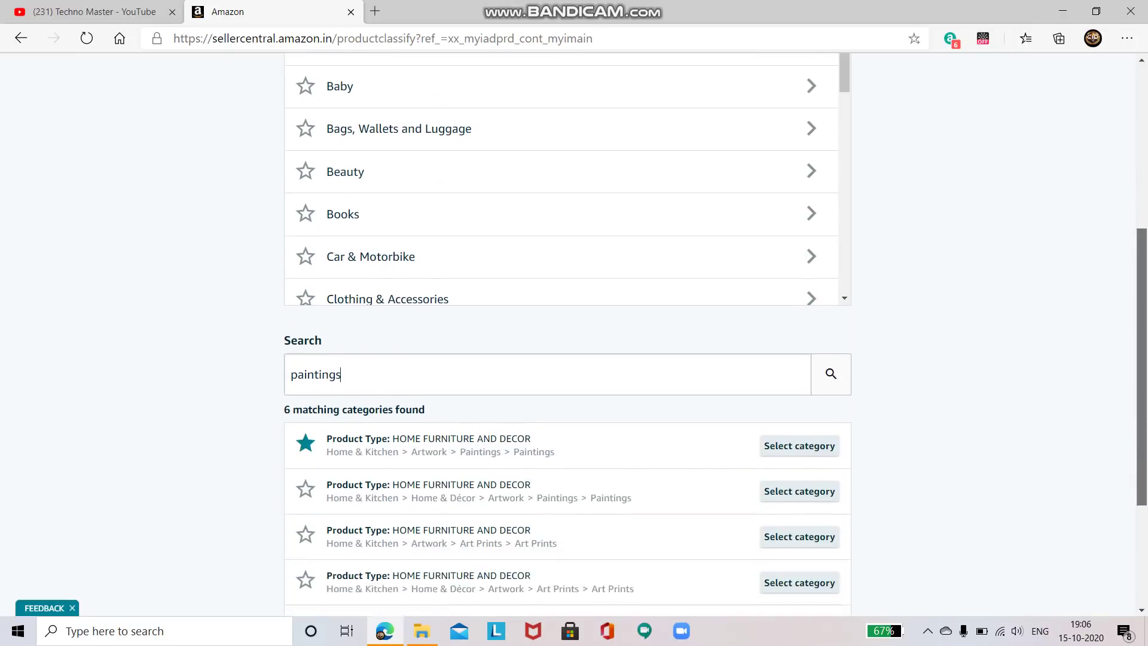
{"action": "scroll", "coordinate": [567, 335], "scroll_direction": "down", "scroll_amount": 1}
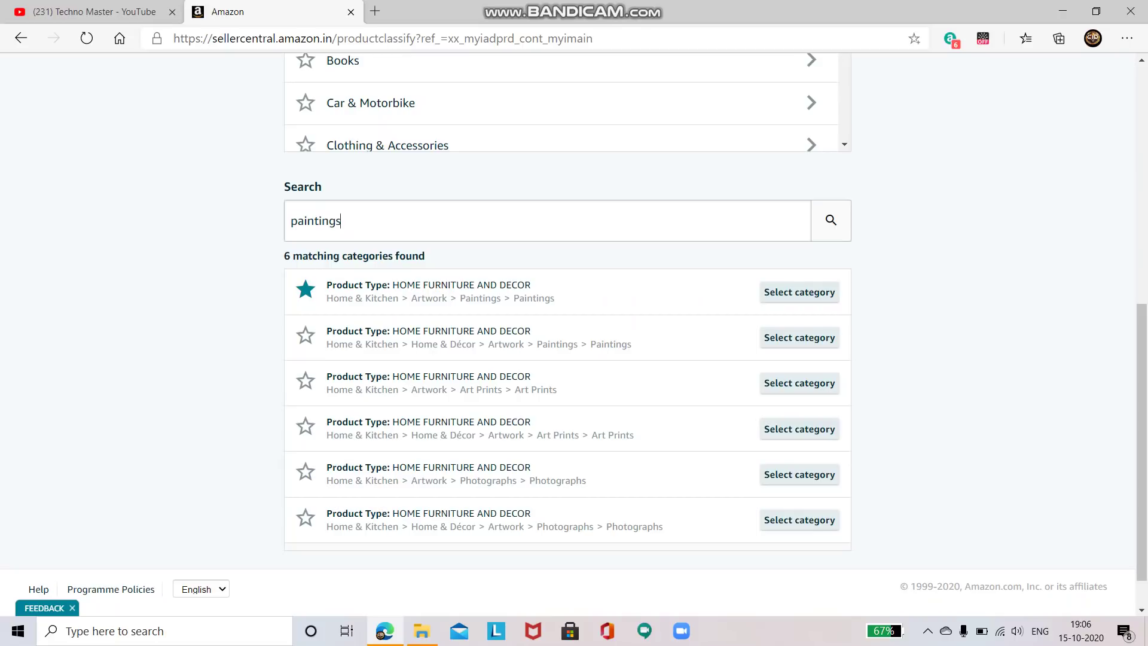
Select the Home & Kitchen Artwork Paintings category and review the new-listing form
{"action": "left_click", "coordinate": [799, 292]}
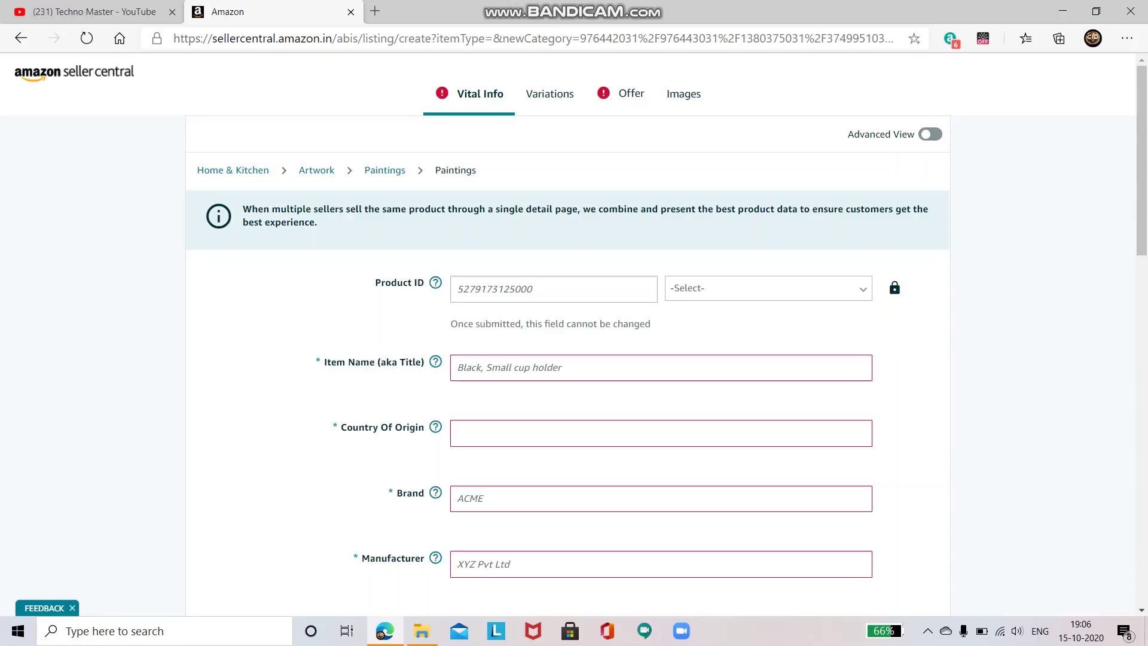
{"action": "scroll", "coordinate": [666, 334], "scroll_direction": "down", "scroll_amount": 4}
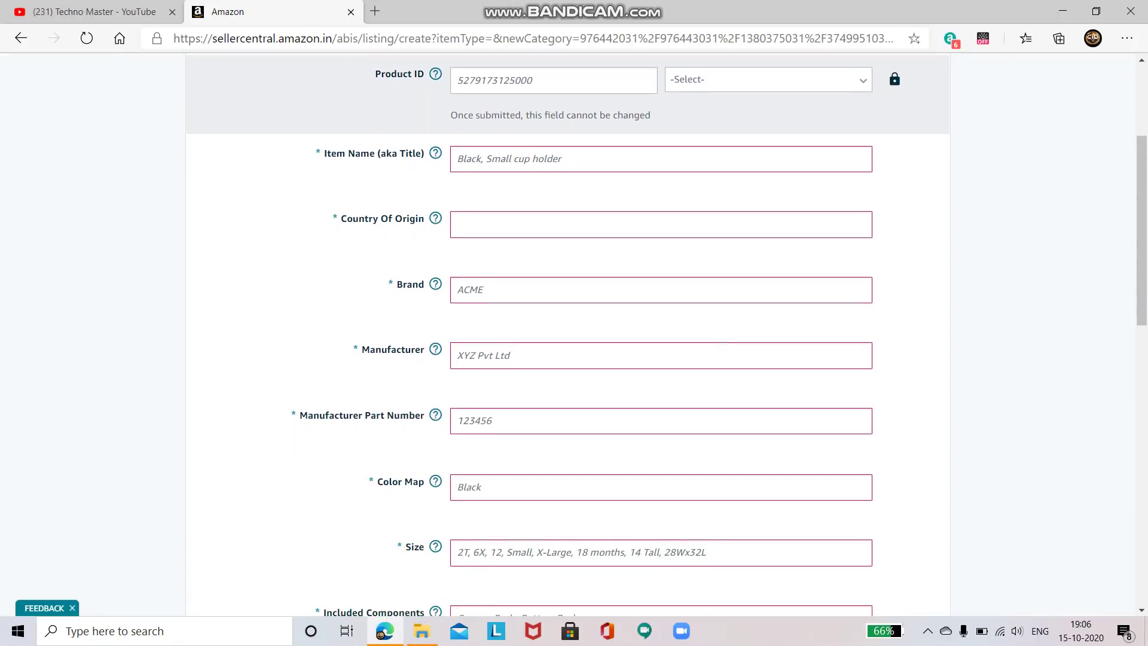
{"action": "scroll", "coordinate": [568, 335], "scroll_direction": "down", "scroll_amount": 2}
{"action": "scroll", "coordinate": [568, 334], "scroll_direction": "up", "scroll_amount": 4}
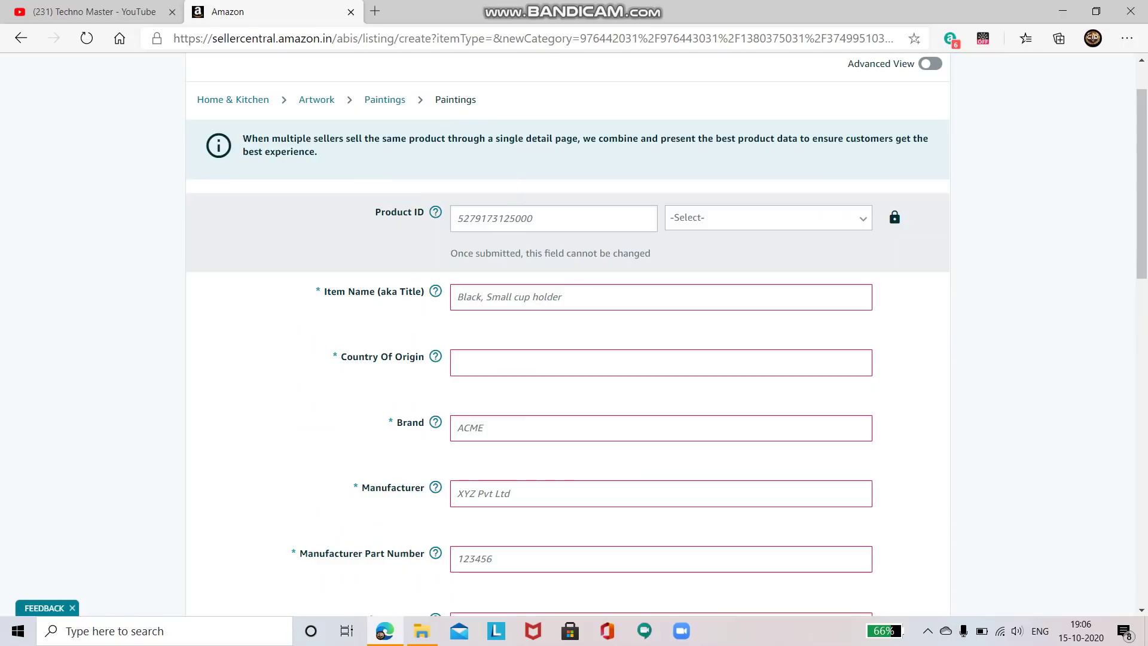
Set the Product ID type to GTIN
{"action": "mouse_move", "coordinate": [435, 212]}
{"action": "left_click", "coordinate": [768, 218]}
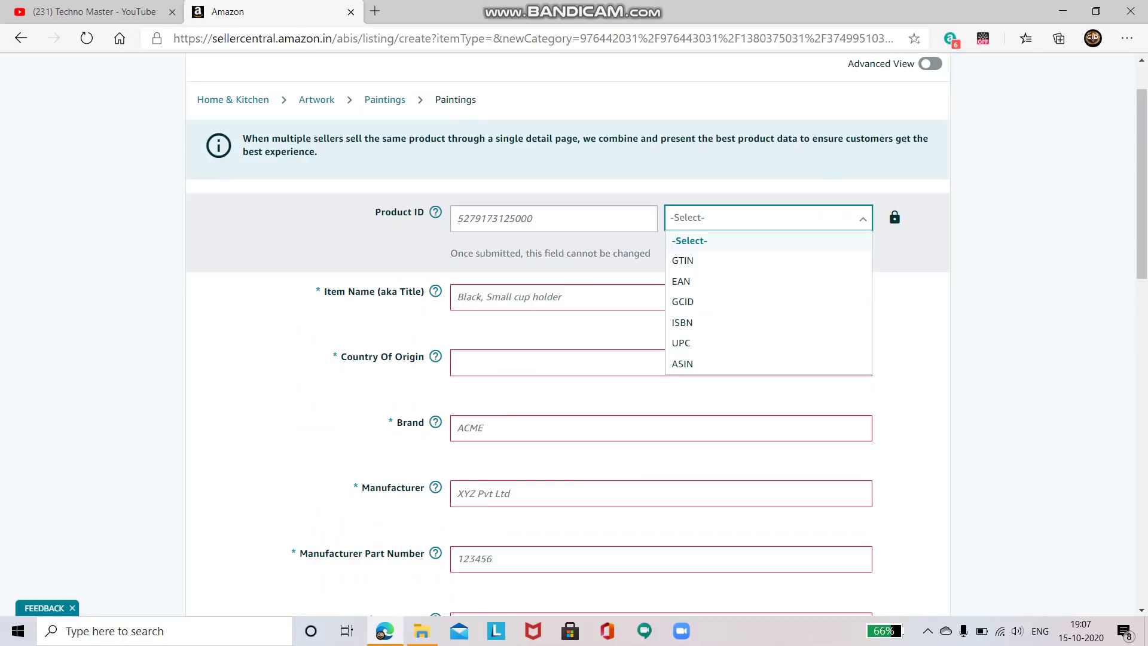
{"action": "key", "text": "Down"}
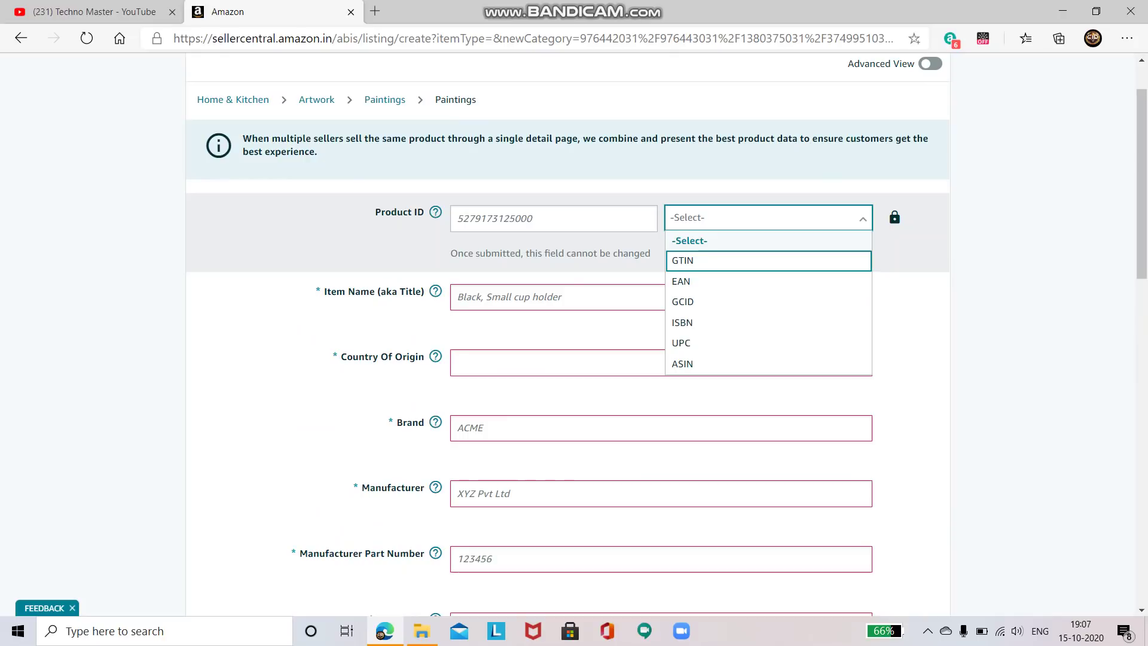
{"action": "key", "text": "Return"}
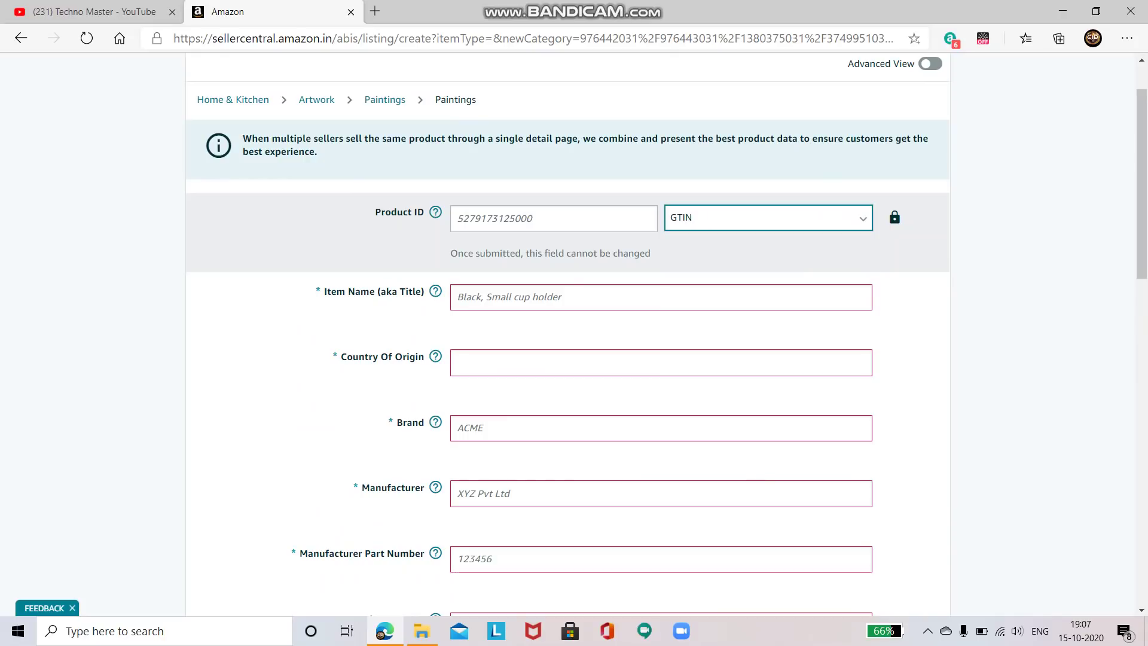
{"action": "key", "text": "alt+Down"}
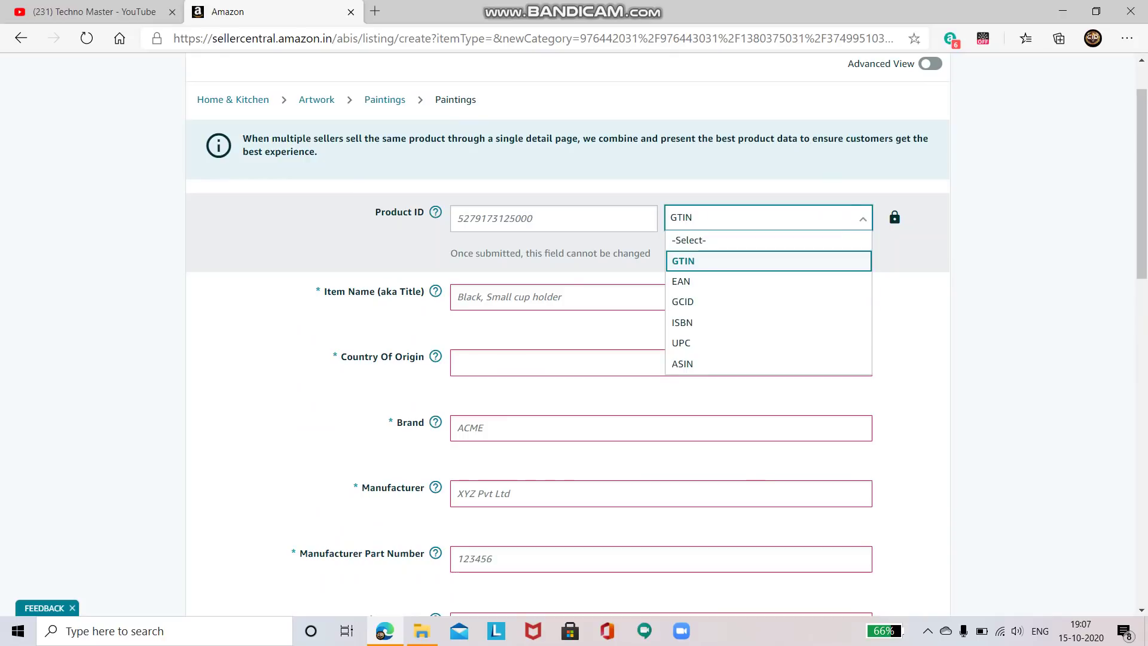
{"action": "key", "text": "Return"}
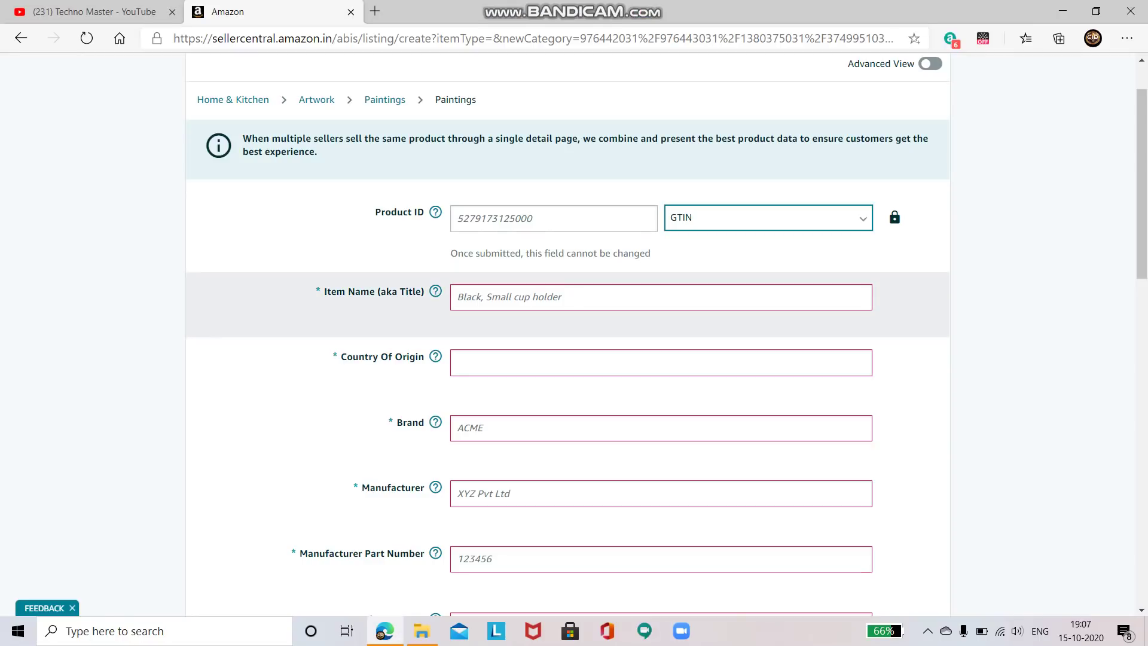
Enter the item name 'Painting of Goddess' and country of origin India
{"action": "left_click", "coordinate": [457, 297]}
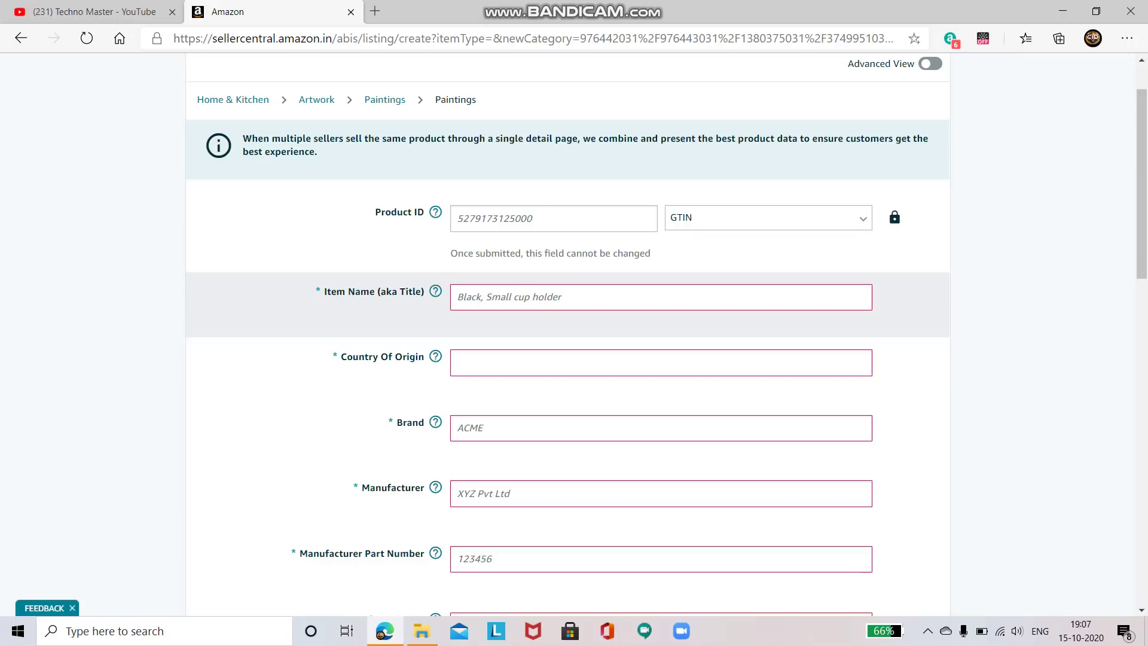
{"action": "type", "text": "Pa"}
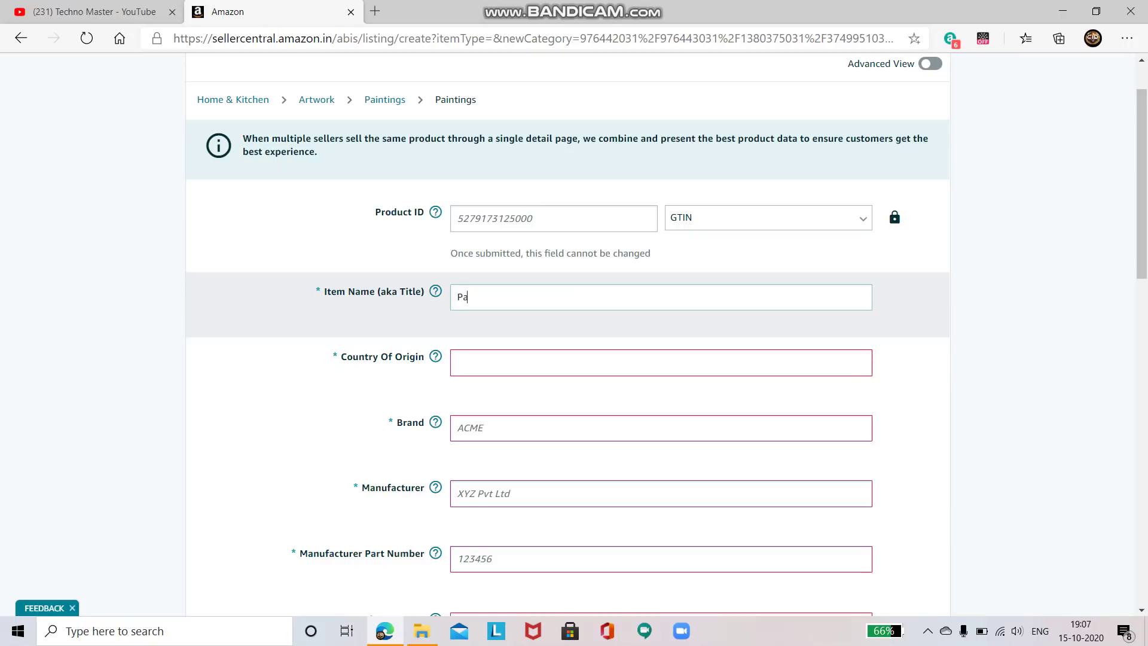
{"action": "type", "text": "inting of Goddess"}
{"action": "key", "text": "Tab"}
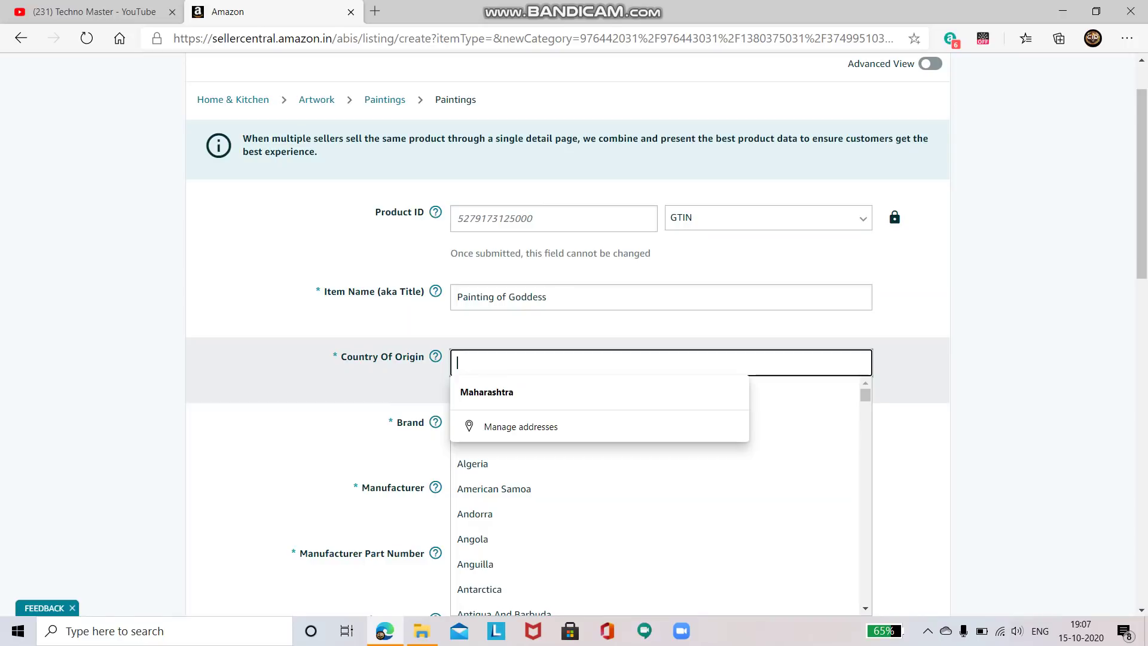
{"action": "type", "text": "Ind"}
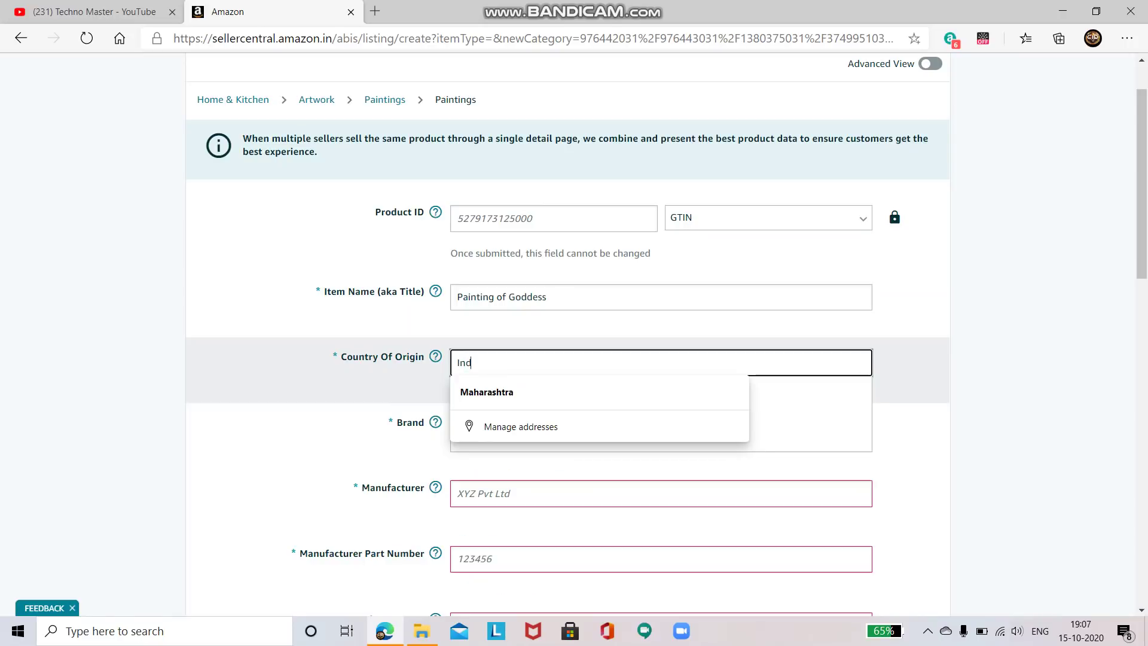
{"action": "type", "text": "ia"}
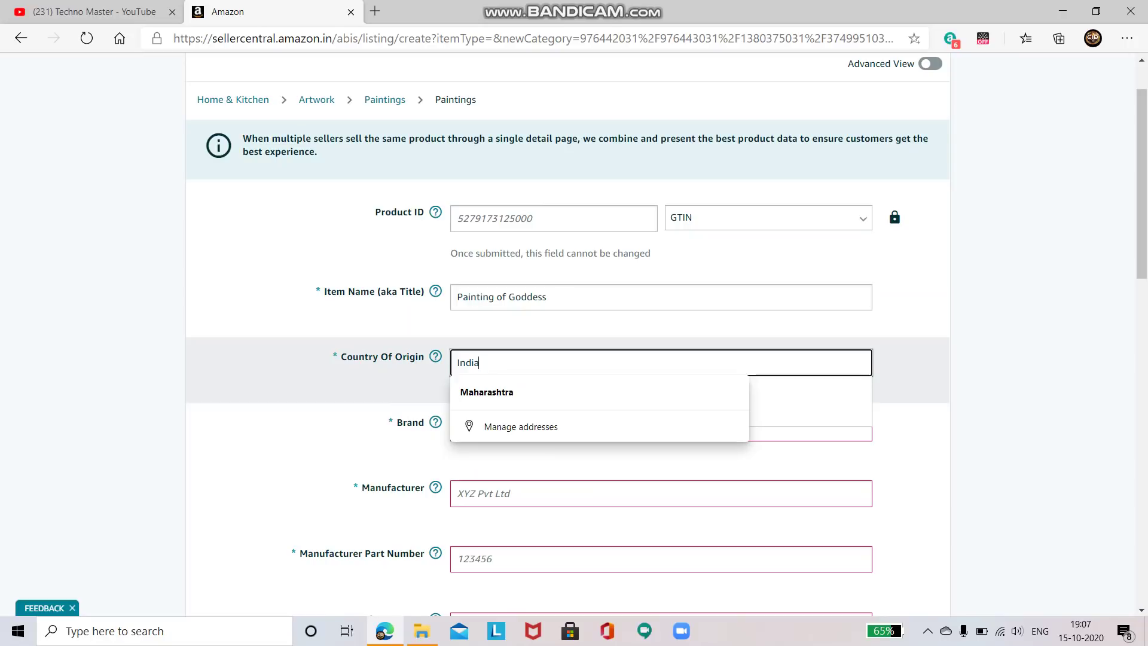
{"action": "key", "text": "Tab"}
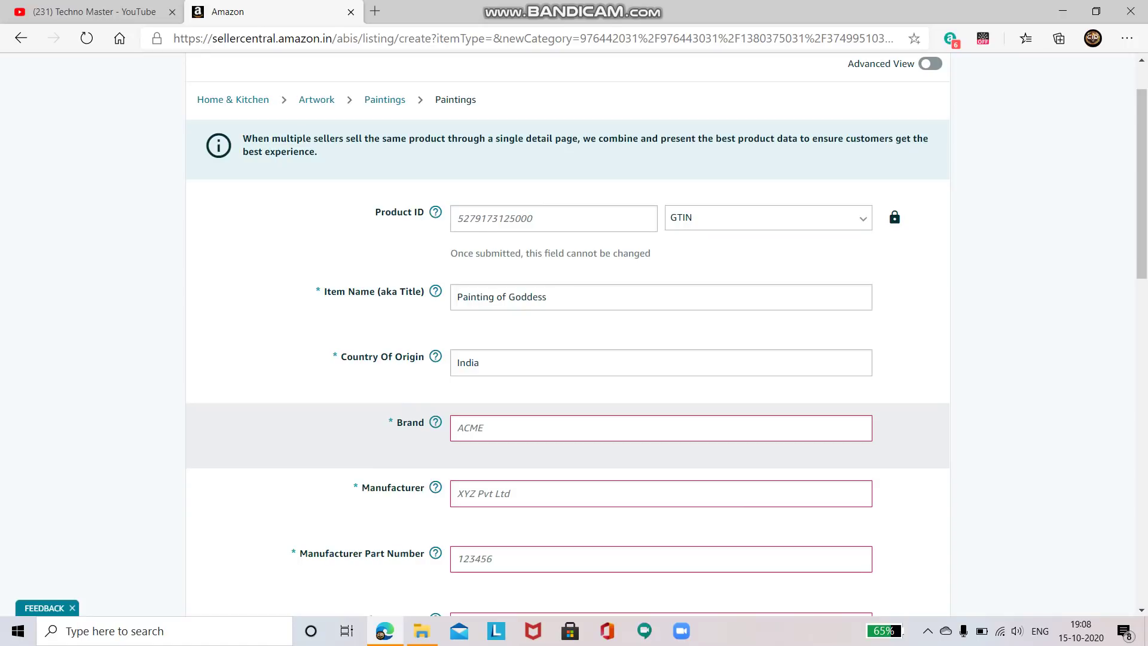
Enter Generic as the brand
{"action": "type", "text": "Generic"}
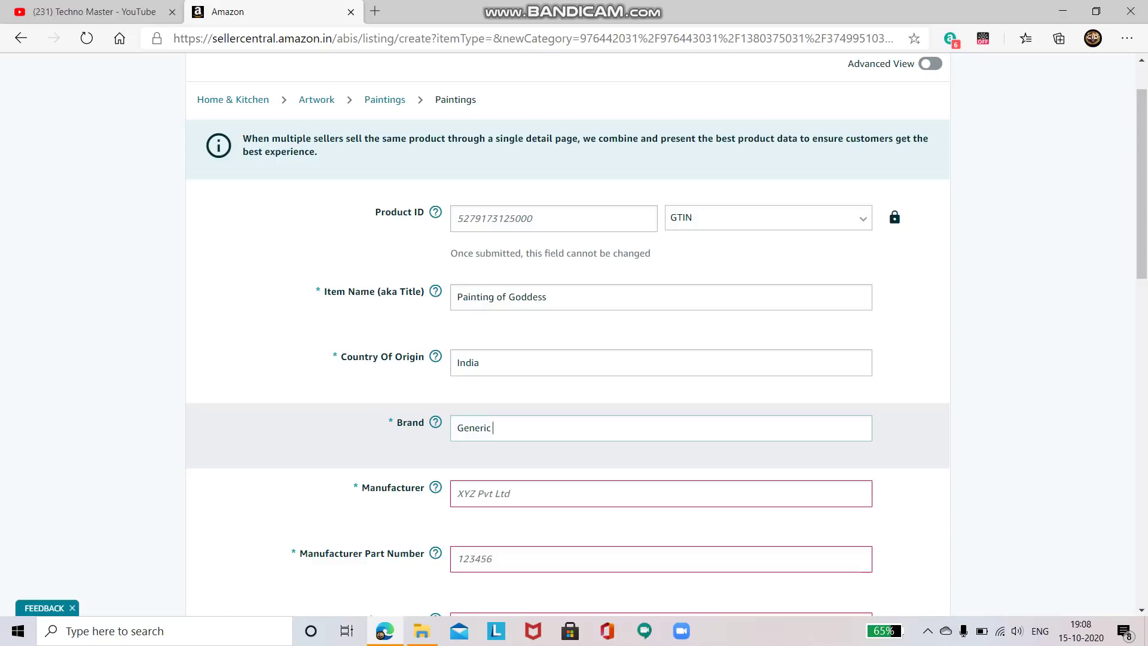
{"action": "left_click", "coordinate": [458, 493]}
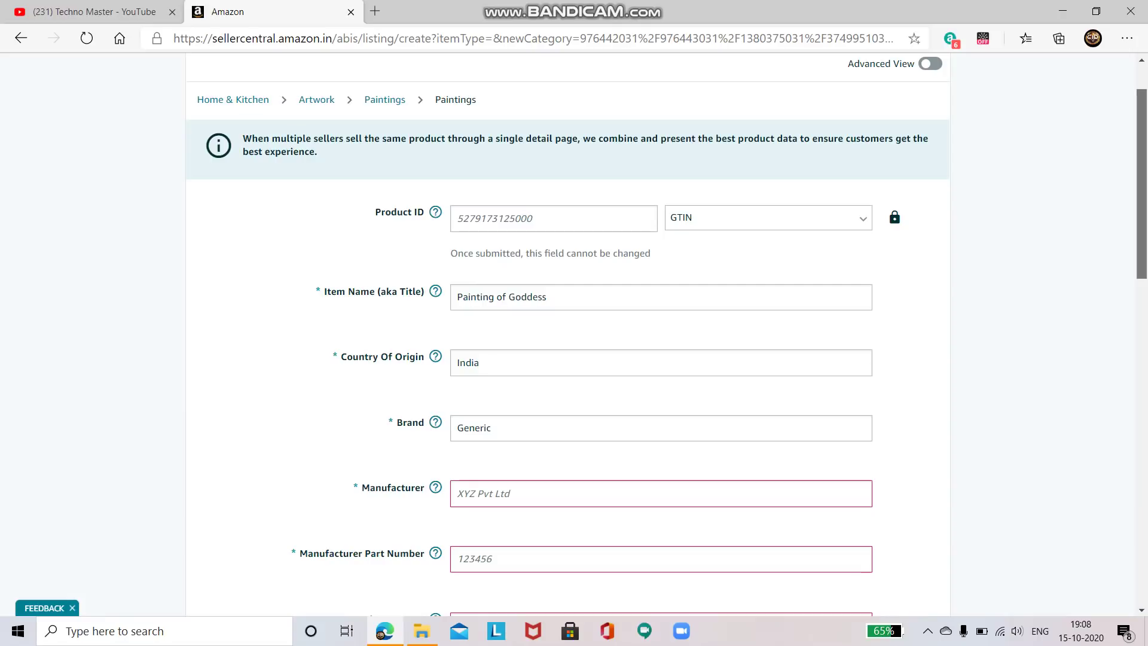
{"action": "scroll", "coordinate": [667, 334], "scroll_direction": "down", "scroll_amount": 2}
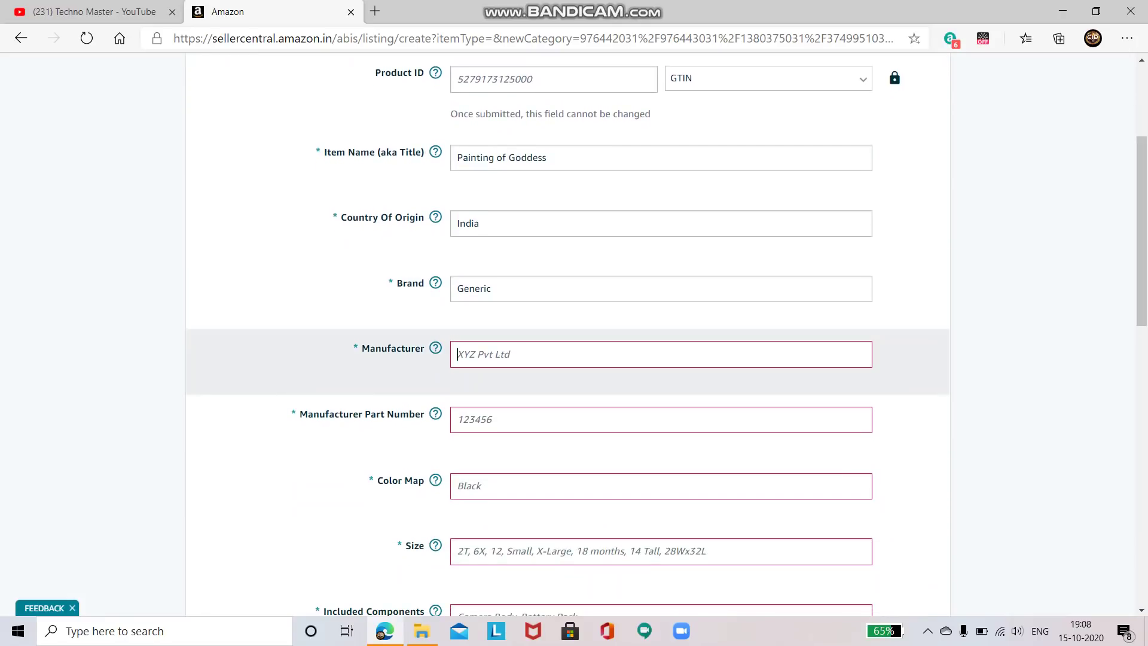
Enter 'Ash Arts Gallery' as the manufacturer
{"action": "type", "text": "Ashh"}
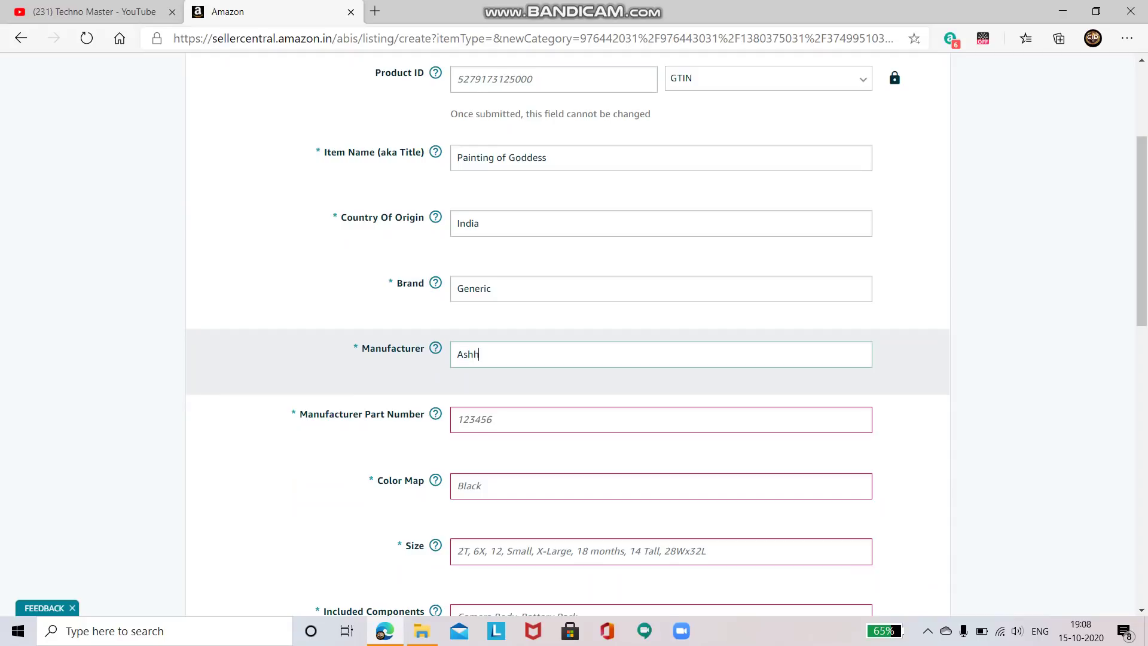
{"action": "key", "text": "BackSpace"}
{"action": "type", "text": "Arts Gallery"}
{"action": "key", "text": "Tab"}
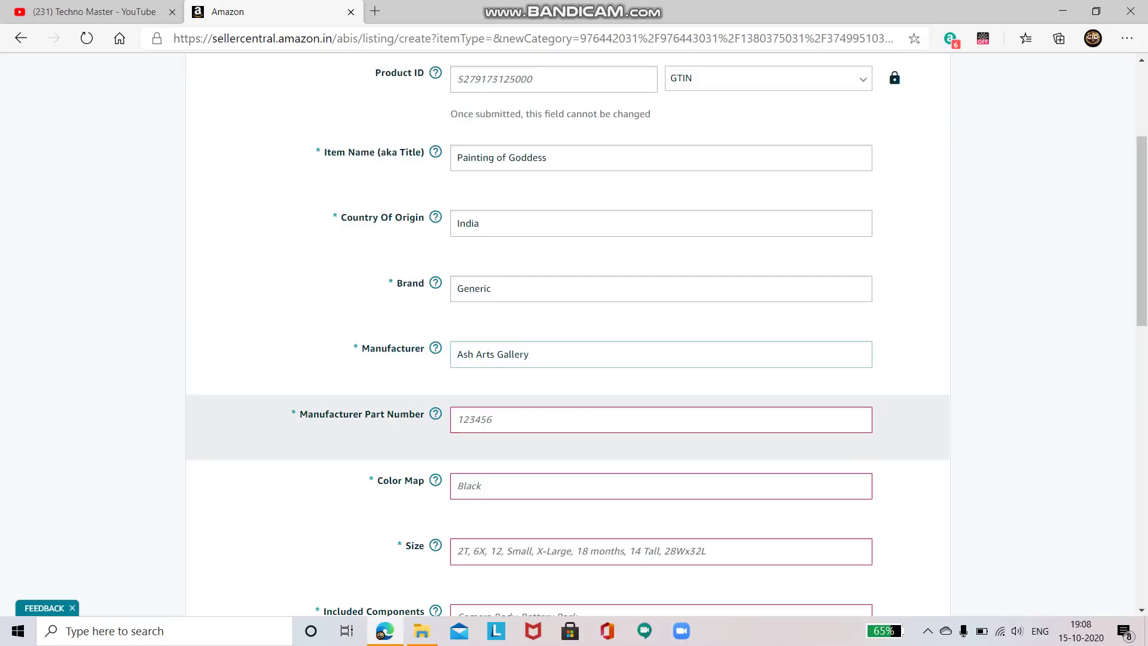
Enter ASHARTGALLERY001 in capitals as the manufacturer part number
{"action": "key", "text": "Tab"}
{"action": "mouse_move", "coordinate": [435, 414]}
{"action": "scroll", "coordinate": [660, 335], "scroll_direction": "down", "scroll_amount": 4}
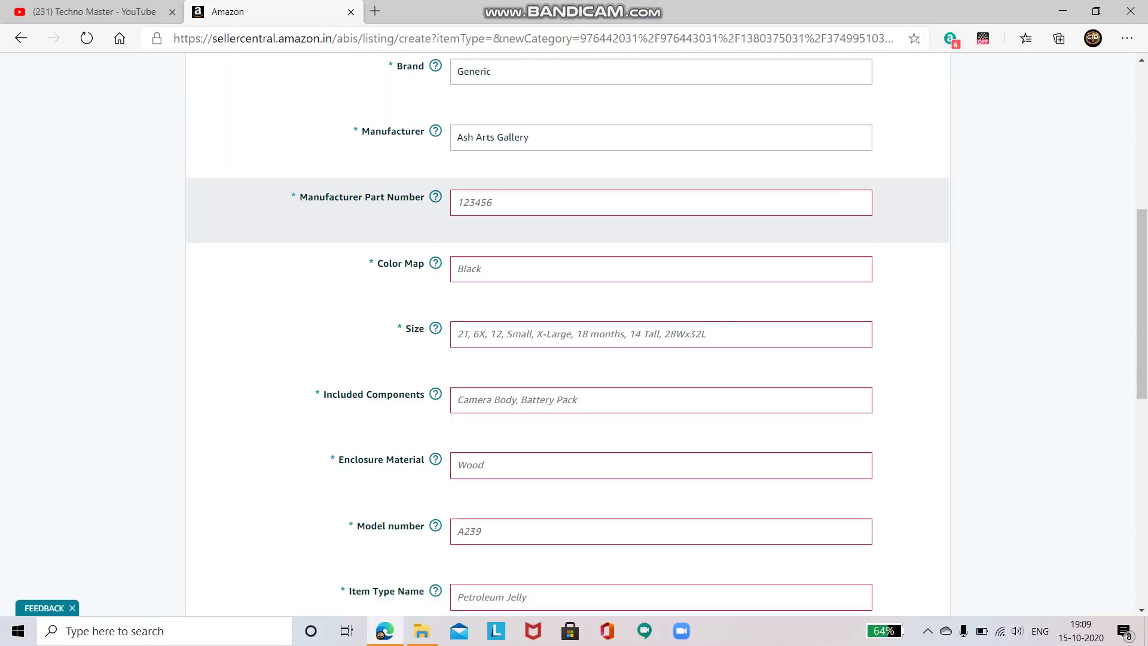
{"action": "key", "text": "Caps_Lock"}
{"action": "type", "text": "ASH"}
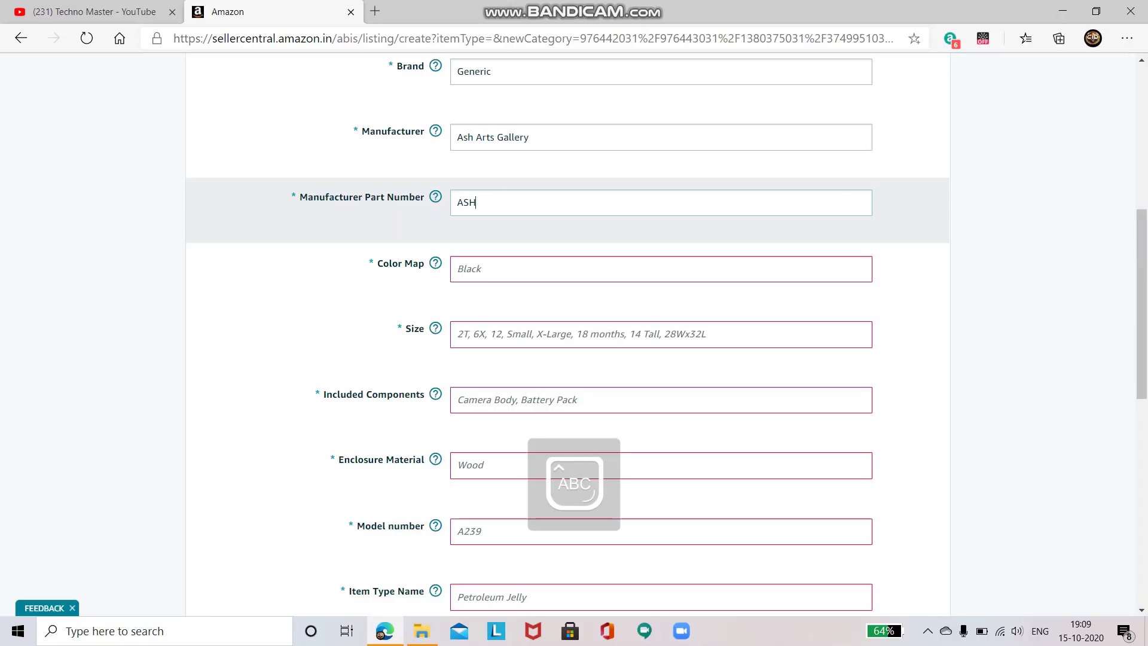
{"action": "type", "text": "ART"}
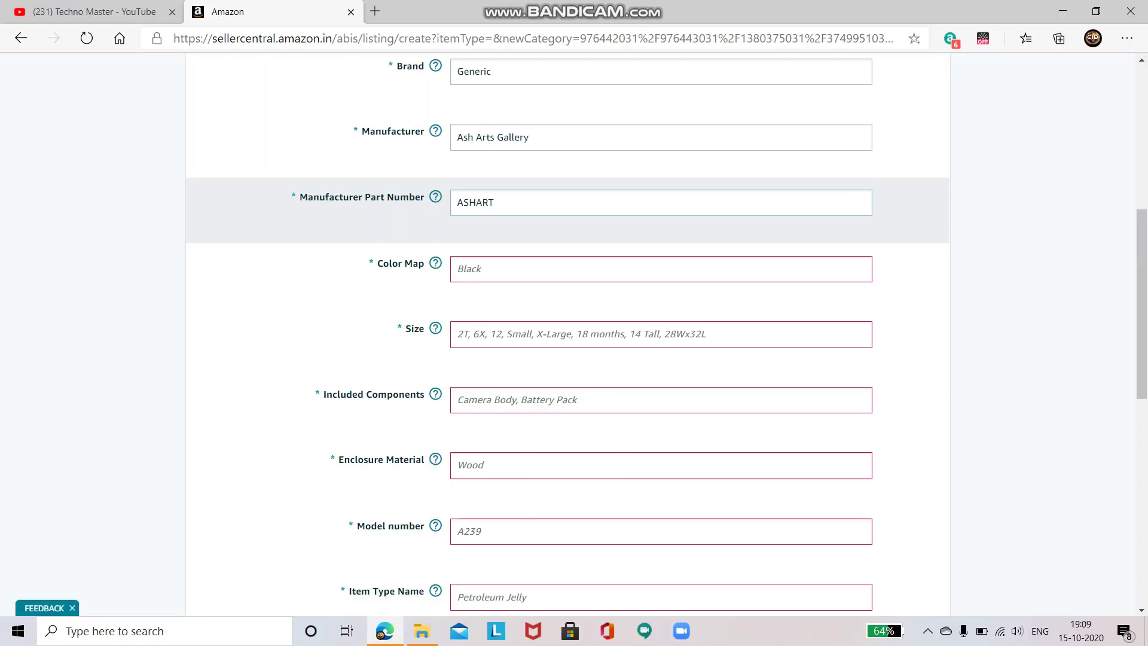
{"action": "type", "text": "GALLERY 001"}
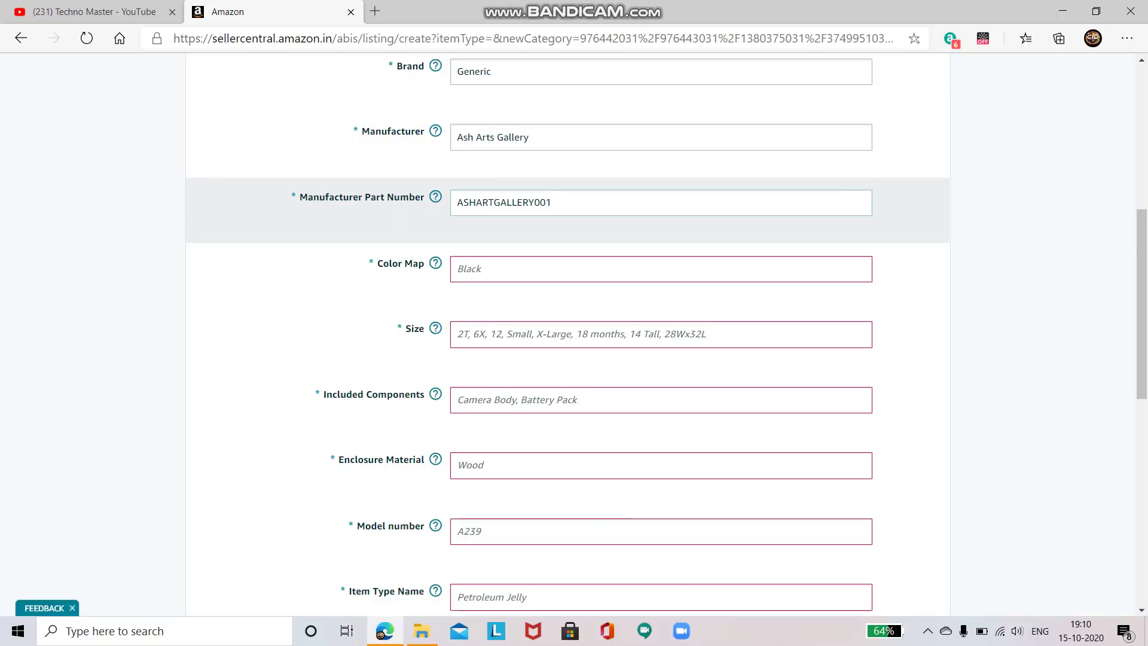
Set the color map to Multicolour and the size to 36cm*27cm
{"action": "left_click", "coordinate": [597, 269]}
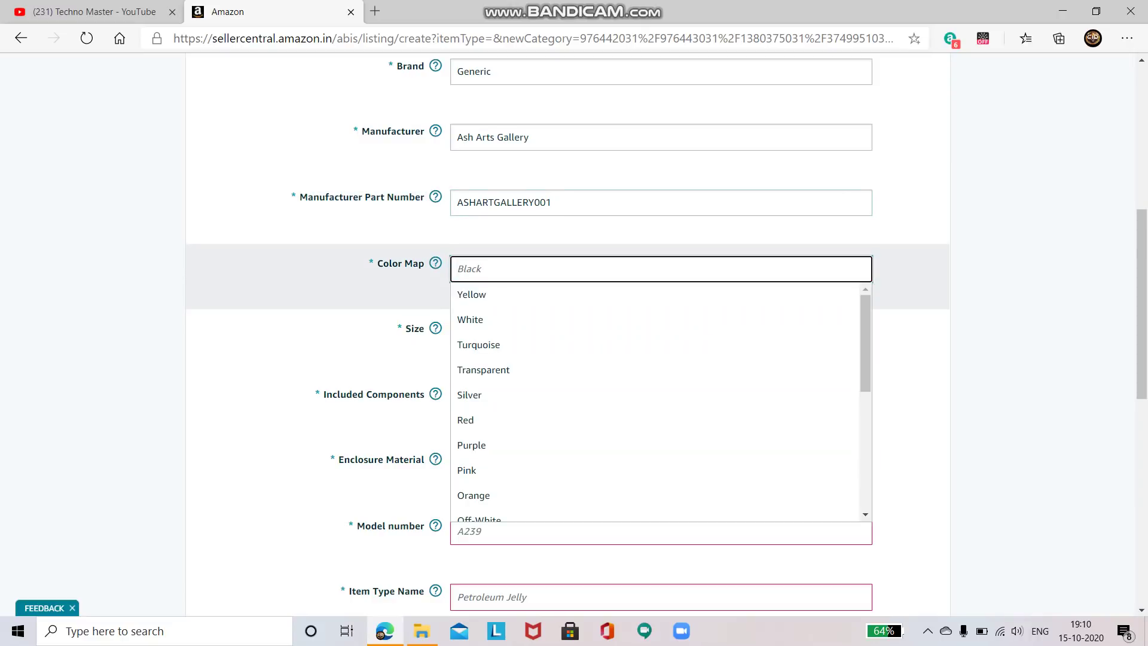
{"action": "type", "text": "Mu"}
{"action": "key", "text": "Down"}
{"action": "key", "text": "Return"}
{"action": "key", "text": "Tab"}
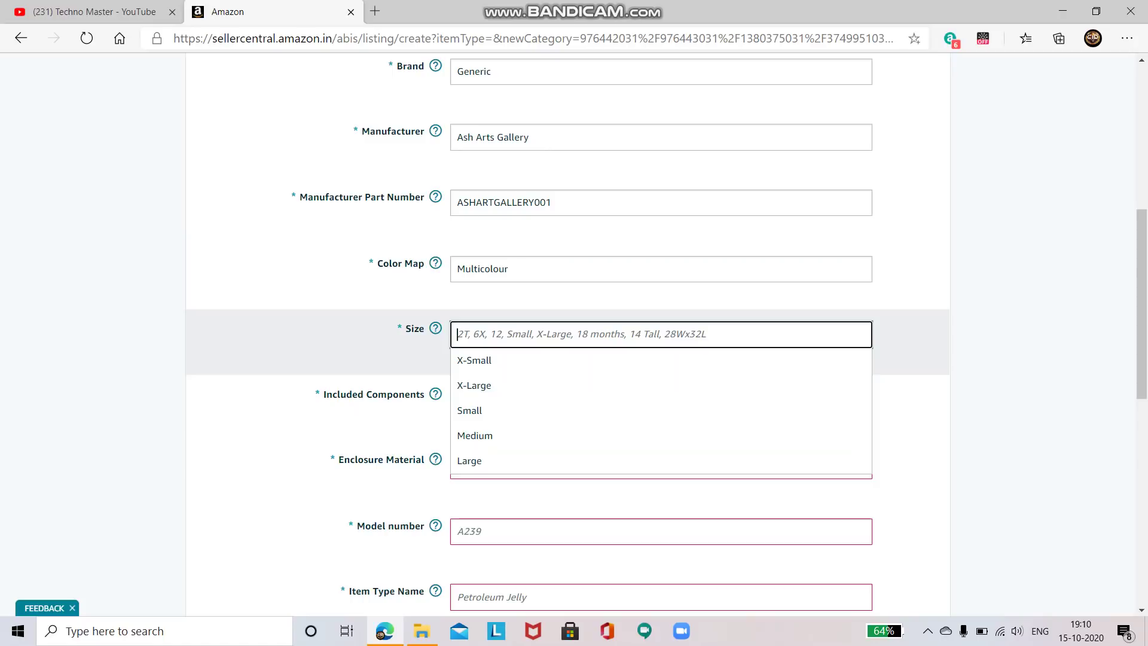
{"action": "type", "text": "36cm"}
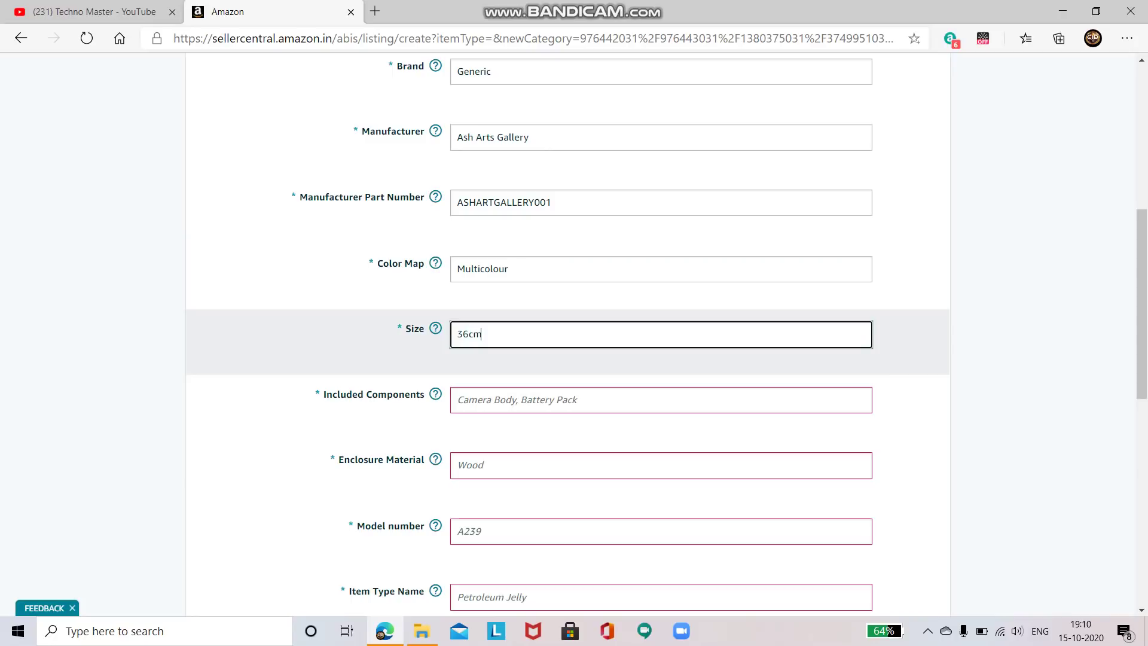
{"action": "type", "text": "*27cm"}
Set included components to Painting and enclosure material to Handmade Paper
{"action": "left_click", "coordinate": [458, 399]}
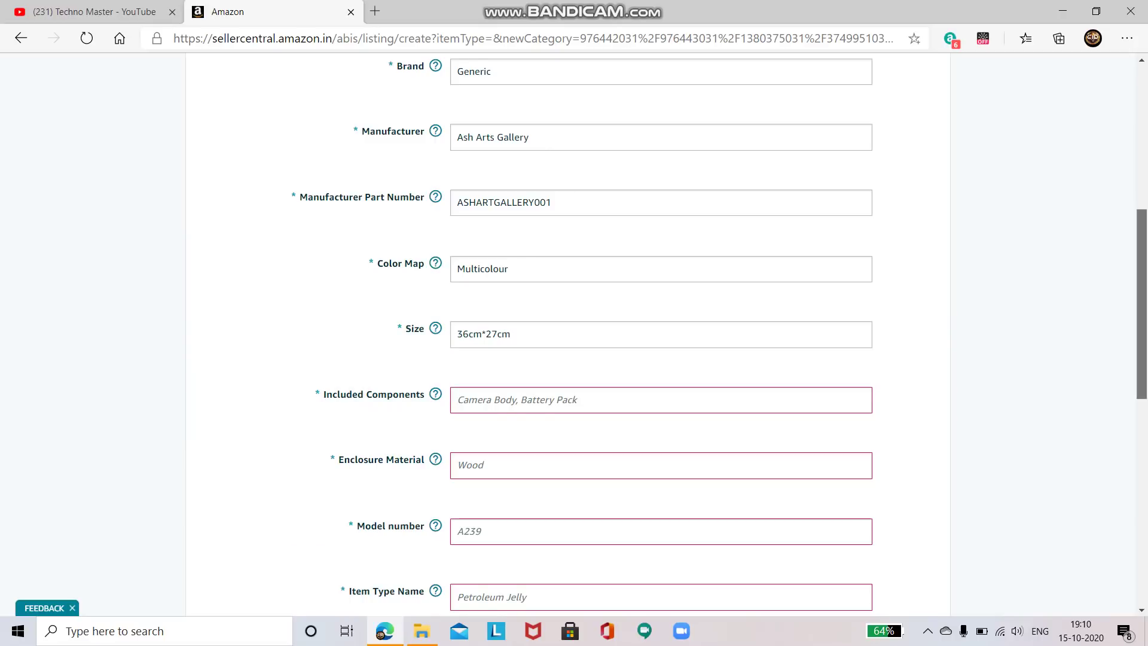
{"action": "scroll", "coordinate": [661, 332], "scroll_direction": "down", "scroll_amount": 3}
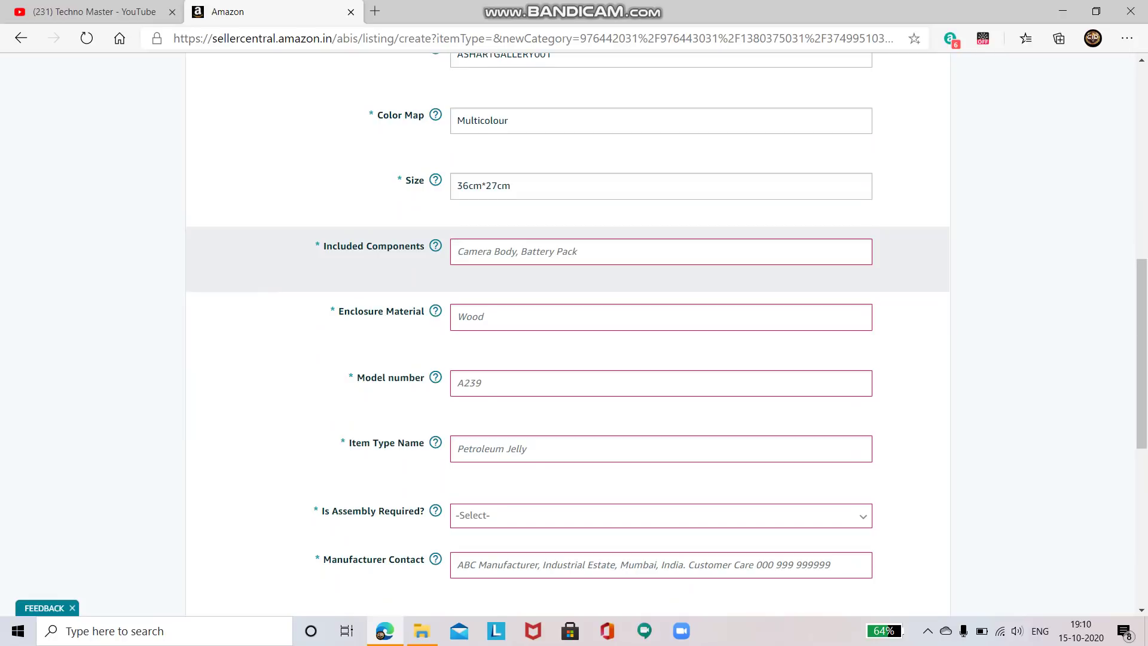
{"action": "type", "text": "Pa"}
{"action": "type", "text": "intings"}
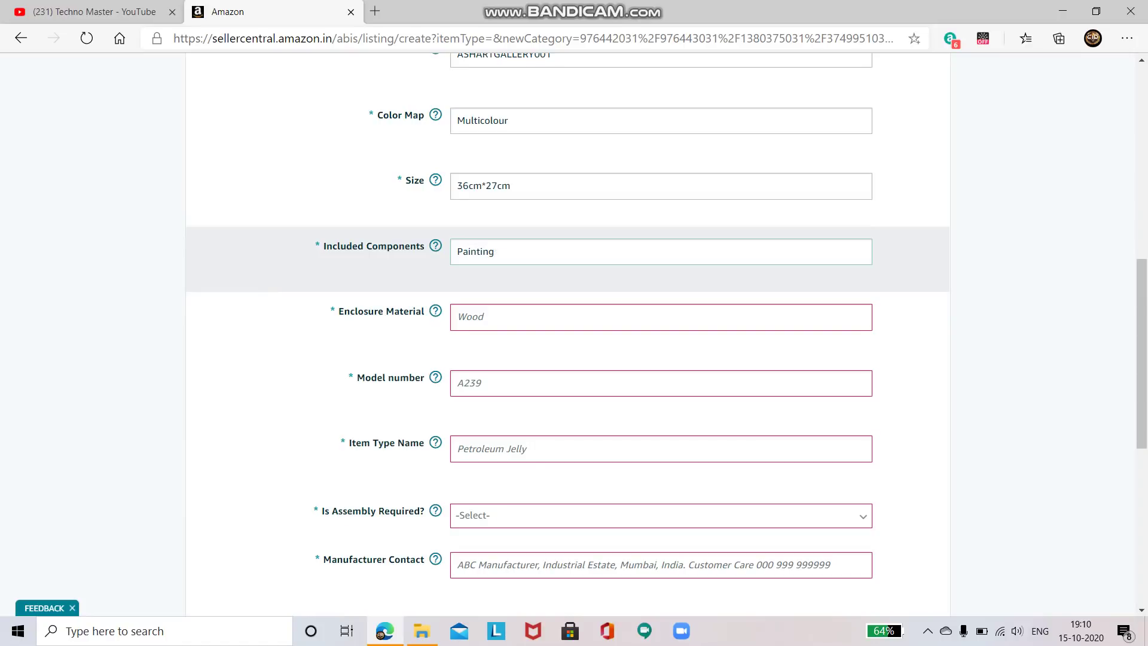
{"action": "left_click", "coordinate": [661, 317]}
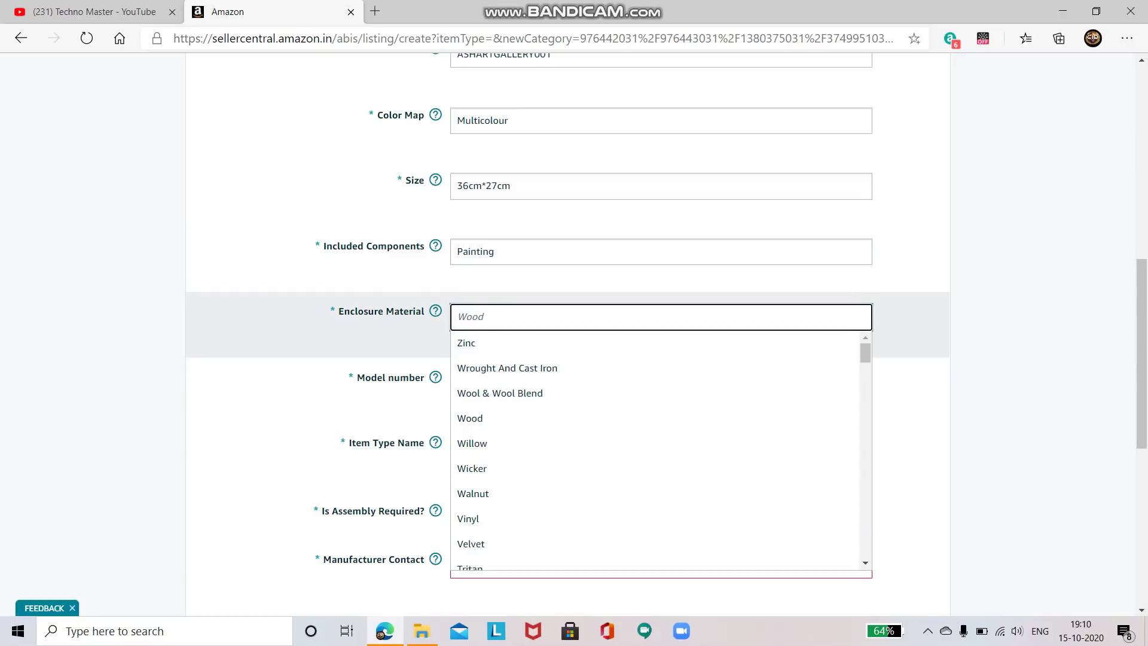
{"action": "mouse_move", "coordinate": [436, 311]}
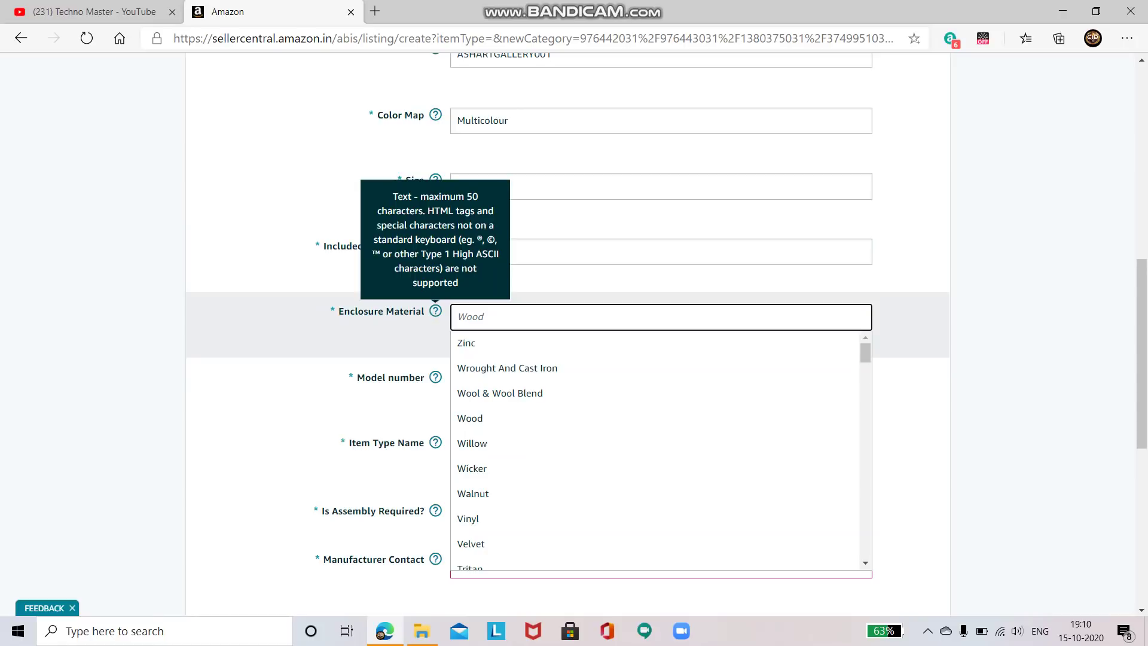
{"action": "type", "text": "Ha"}
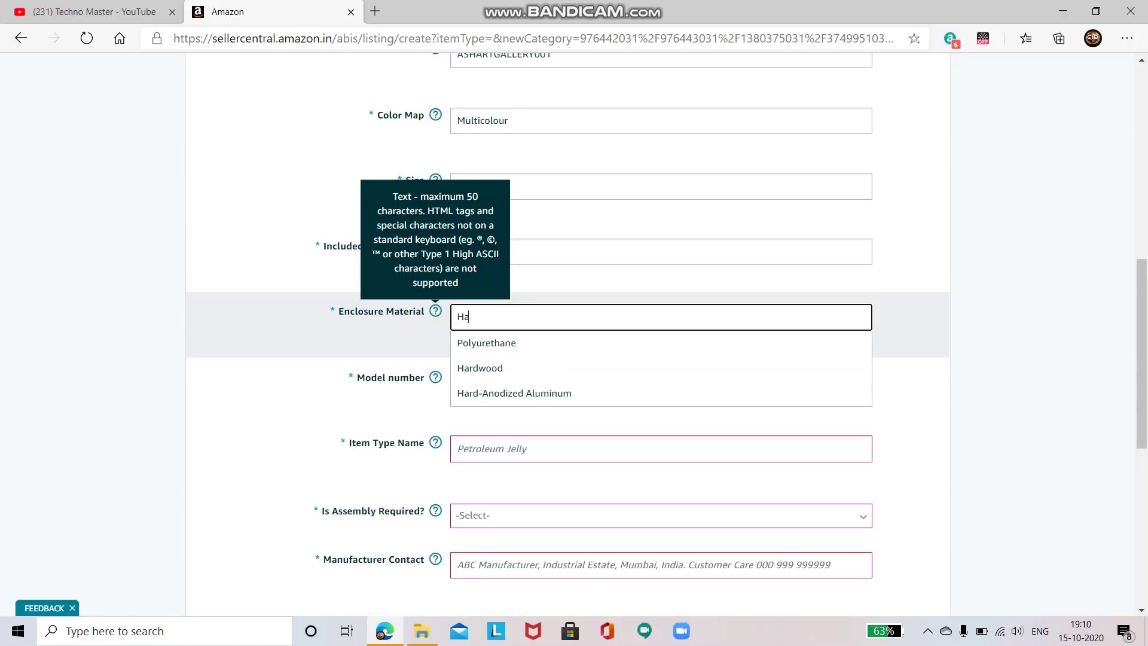
{"action": "type", "text": "ndma"}
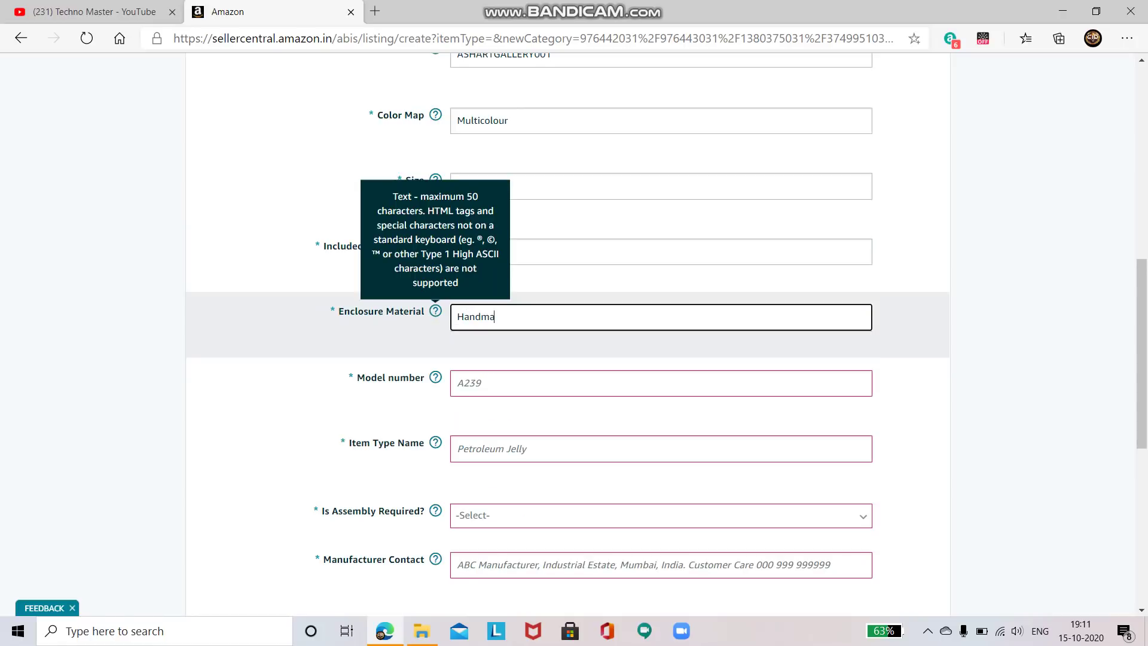
{"action": "type", "text": "de Paper"}
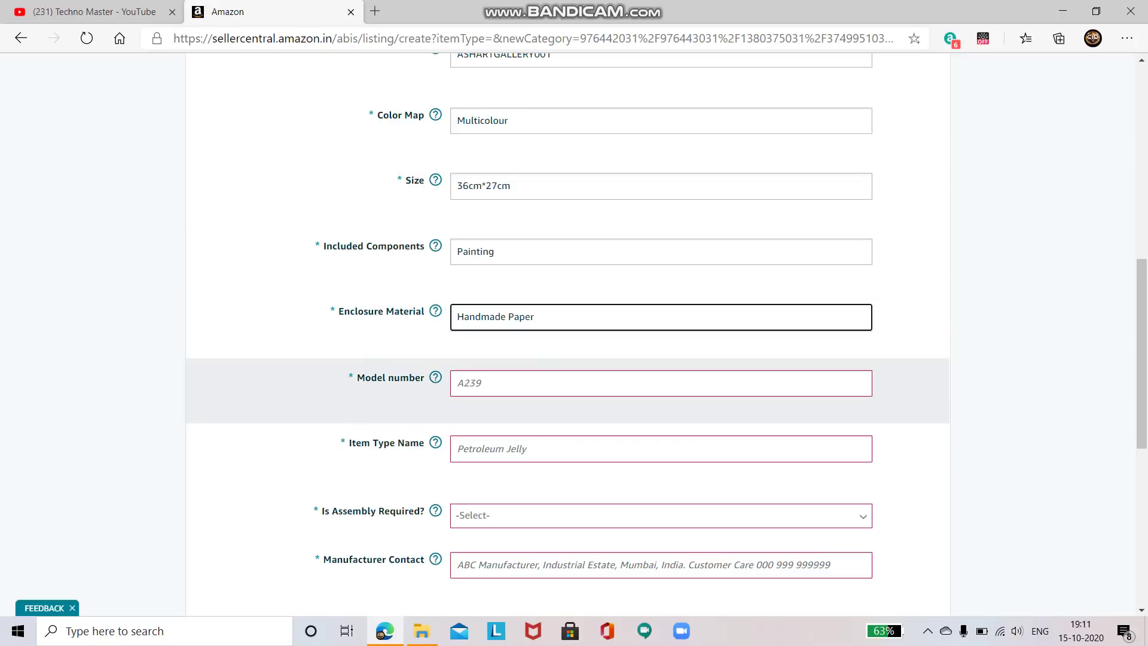
{"action": "left_click", "coordinate": [469, 383]}
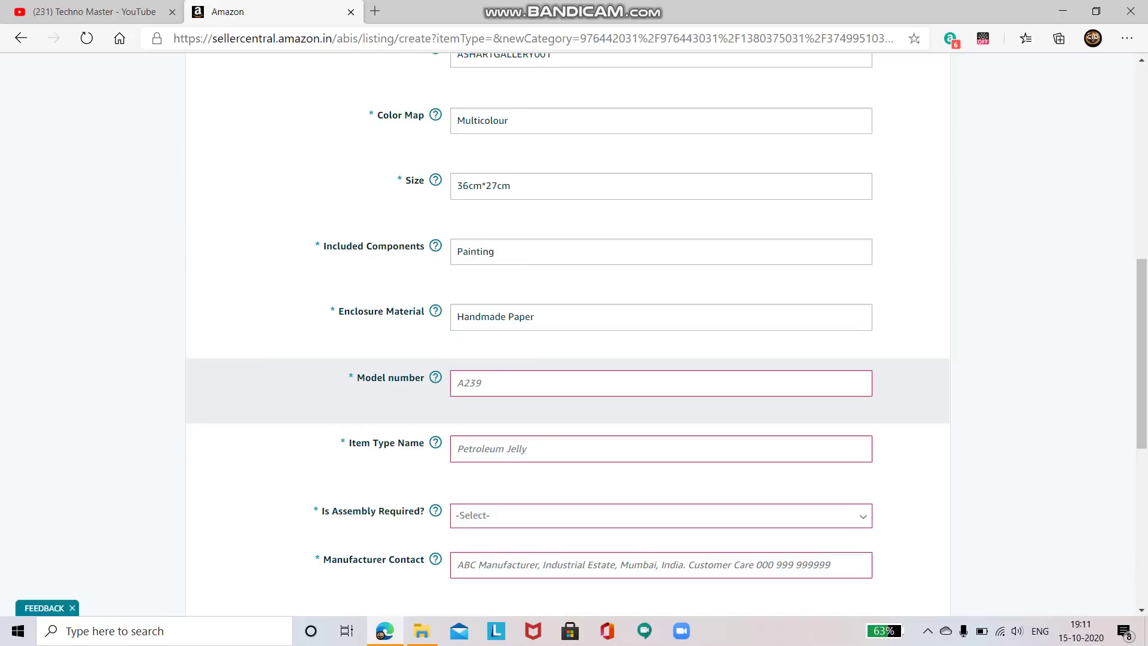
Enter ASHARTGALERY01 as the model number
{"action": "scroll", "coordinate": [661, 335], "scroll_direction": "up", "scroll_amount": 2}
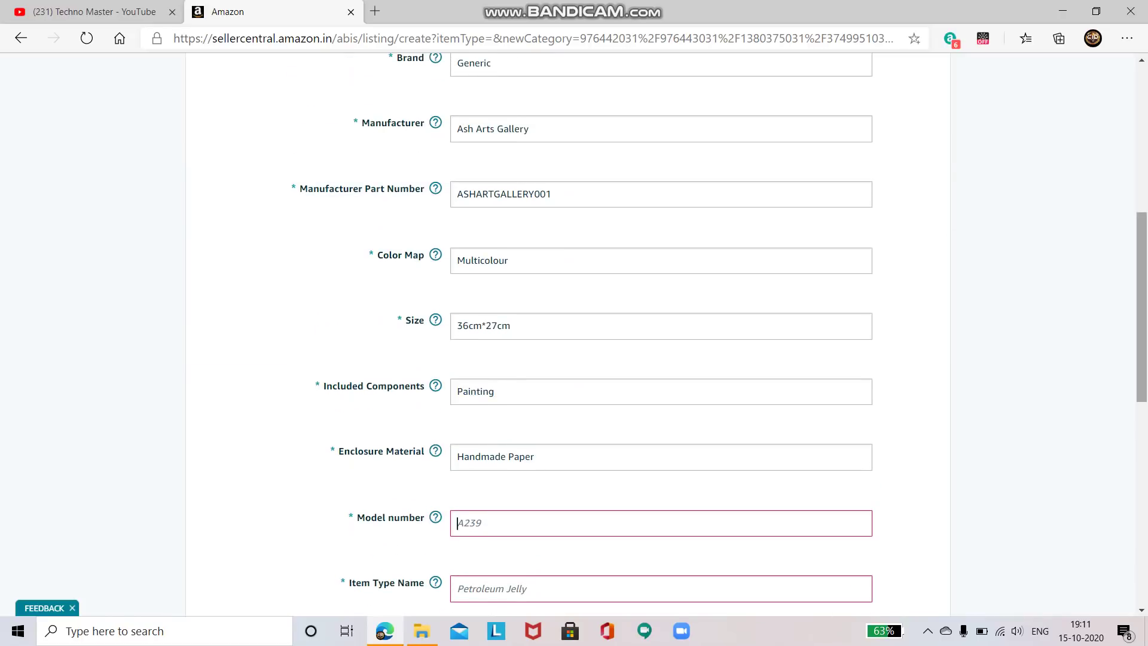
{"action": "scroll", "coordinate": [661, 334], "scroll_direction": "down", "scroll_amount": 2}
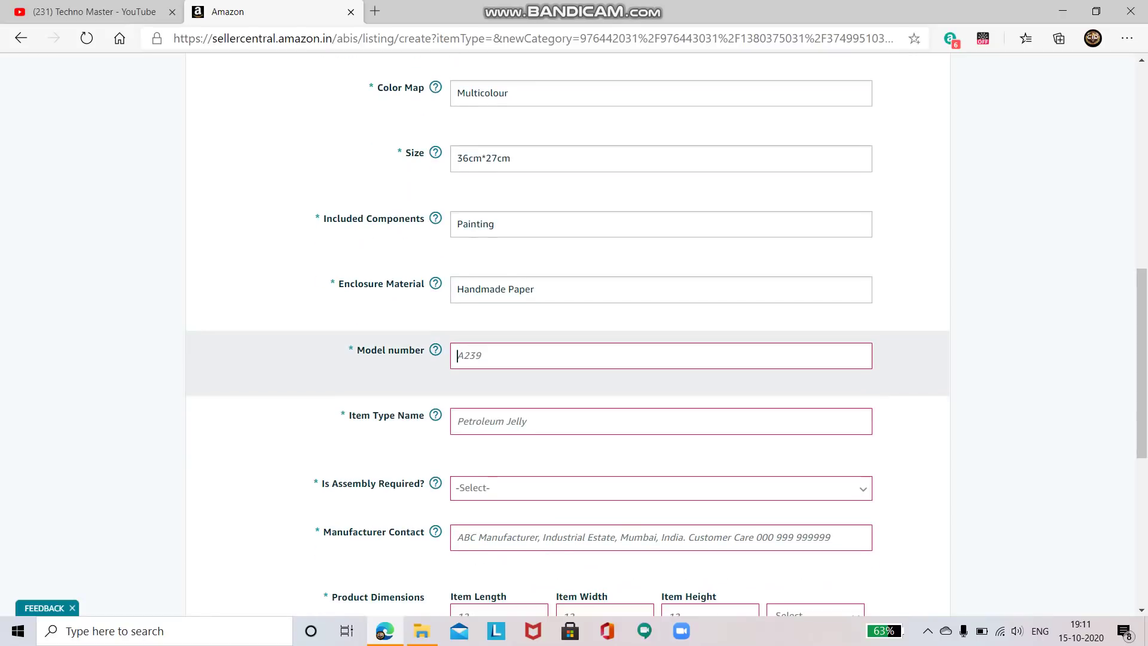
{"action": "key", "text": "Caps_Lock"}
{"action": "type", "text": "ASHA"}
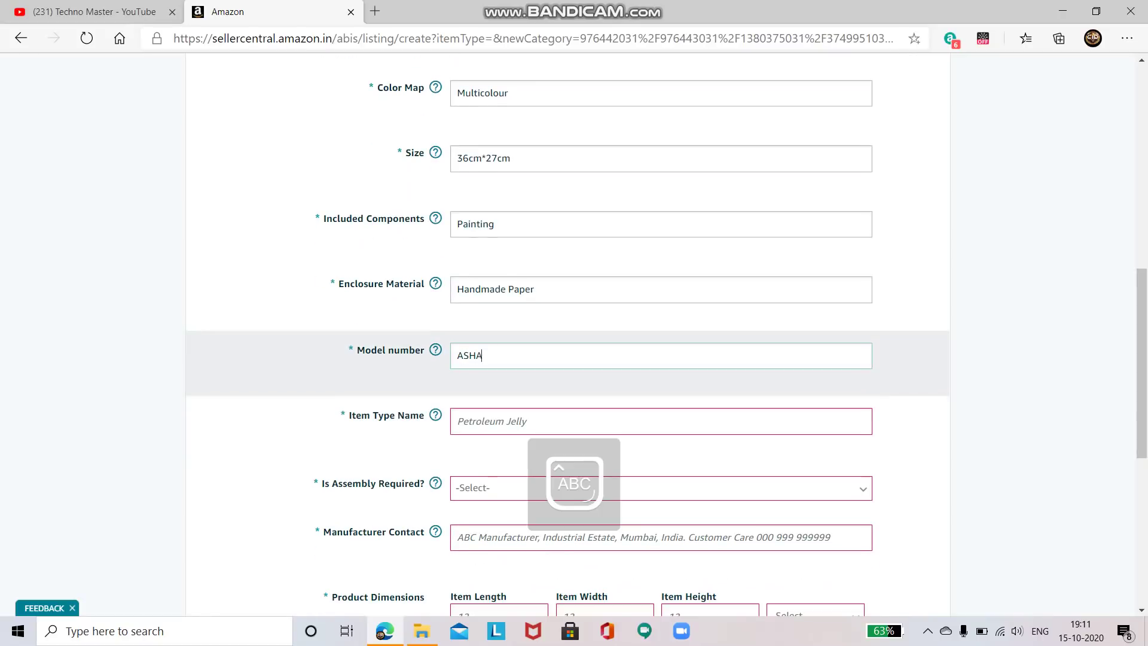
{"action": "type", "text": "RTGALERY"}
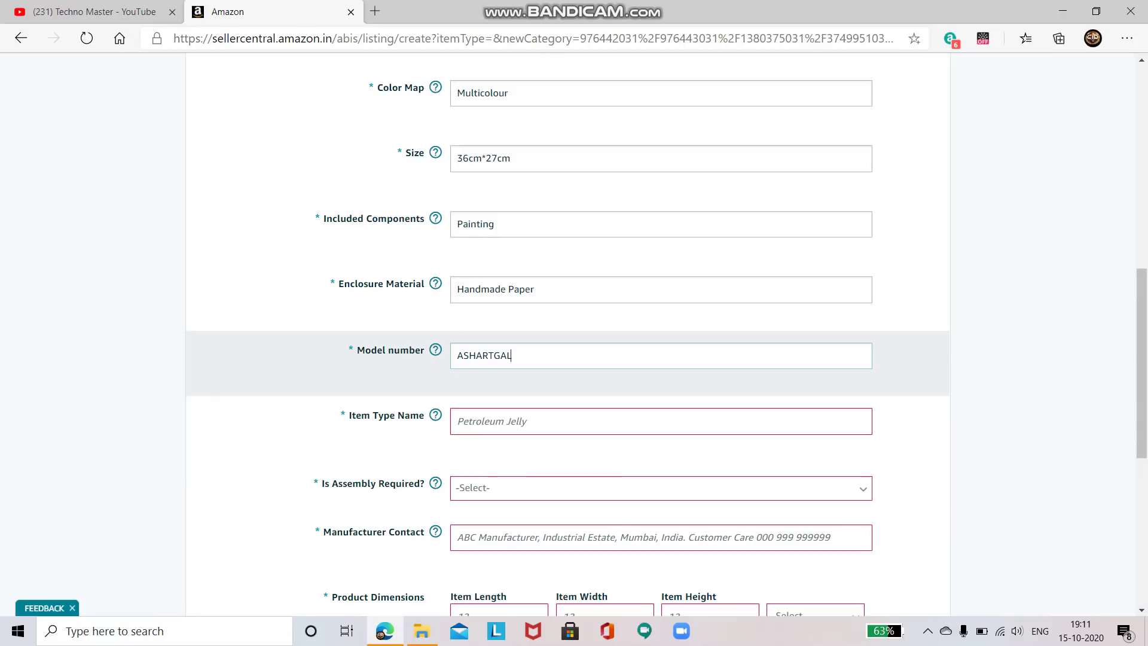
{"action": "key", "text": "Caps_Lock"}
{"action": "type", "text": "01"}
{"action": "key", "text": "Tab"}
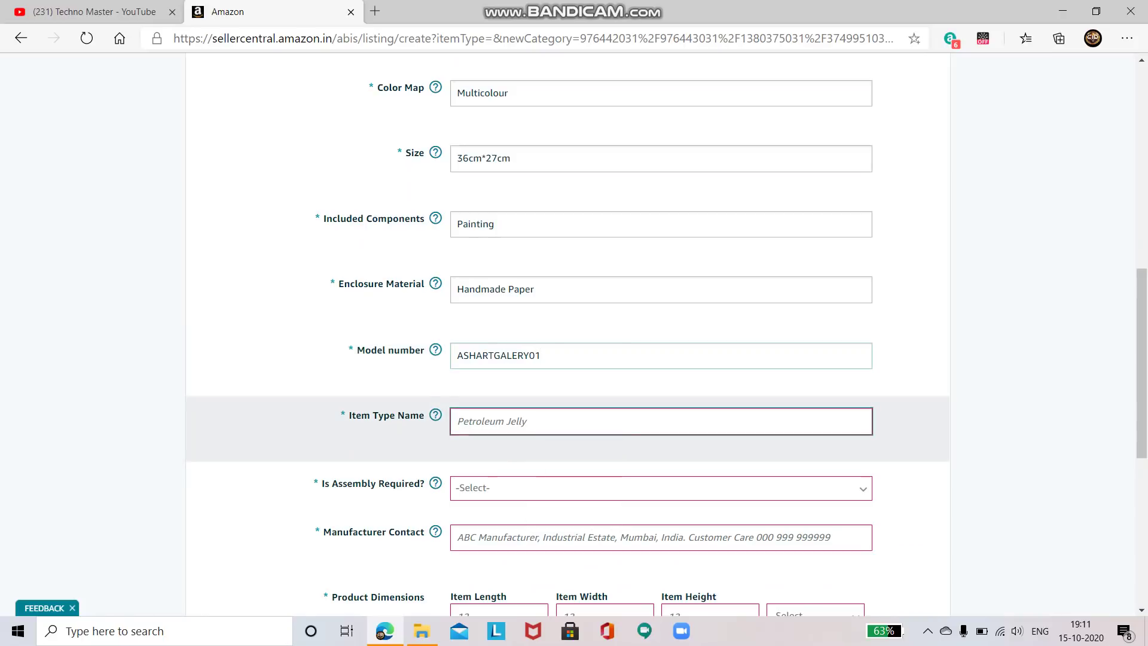
{"action": "key", "text": "shift+Tab"}
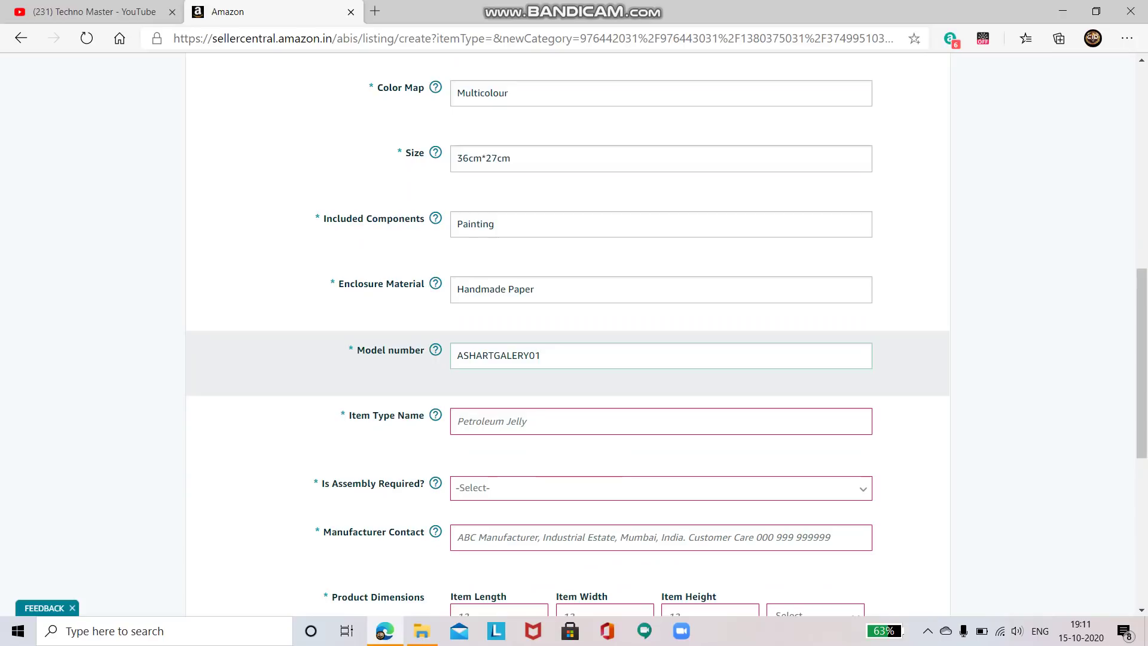
{"action": "key", "text": "Tab"}
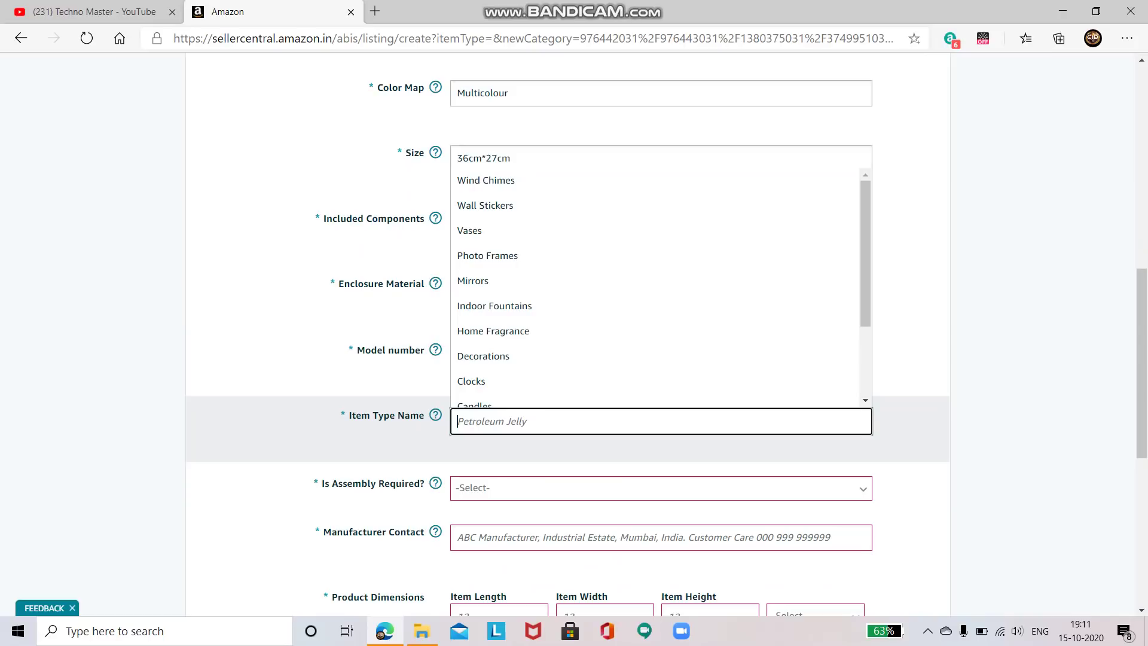
Choose Artwork as the item type name from the suggestions
{"action": "type", "text": "Ae"}
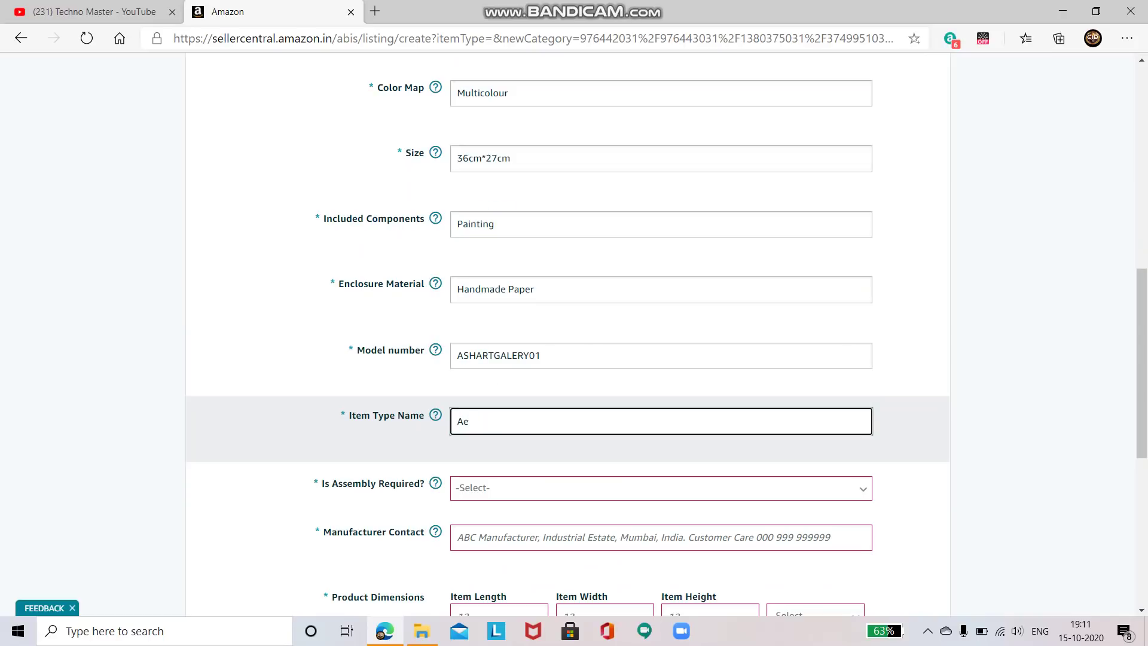
{"action": "key", "text": "BackSpace"}
{"action": "key", "text": "Down"}
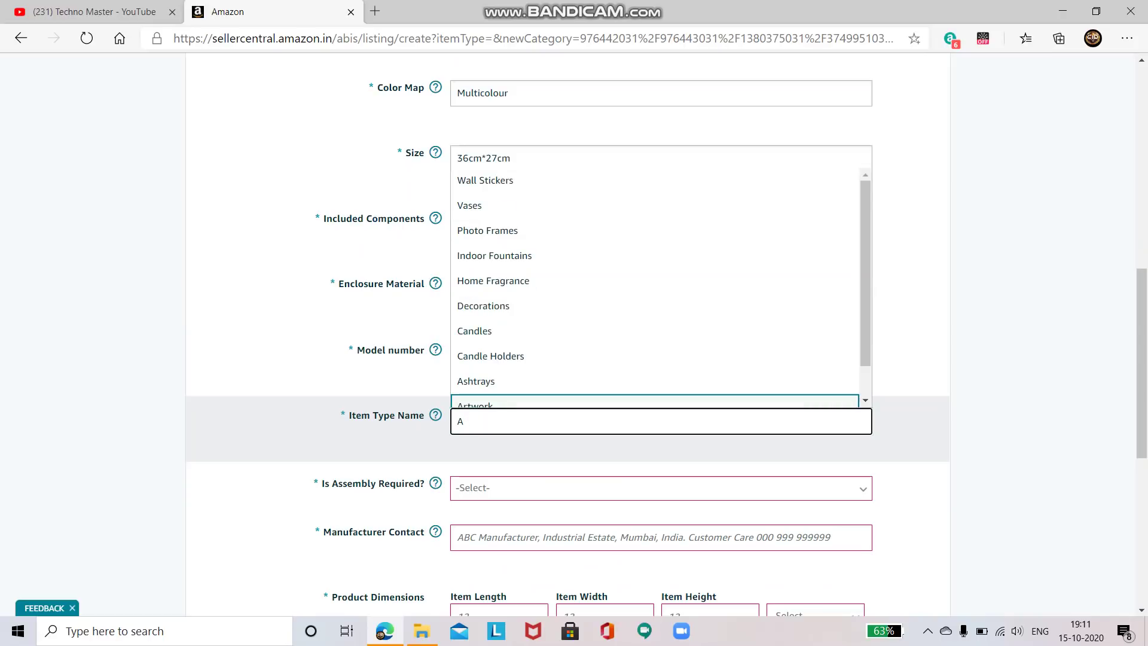
{"action": "key", "text": "Return"}
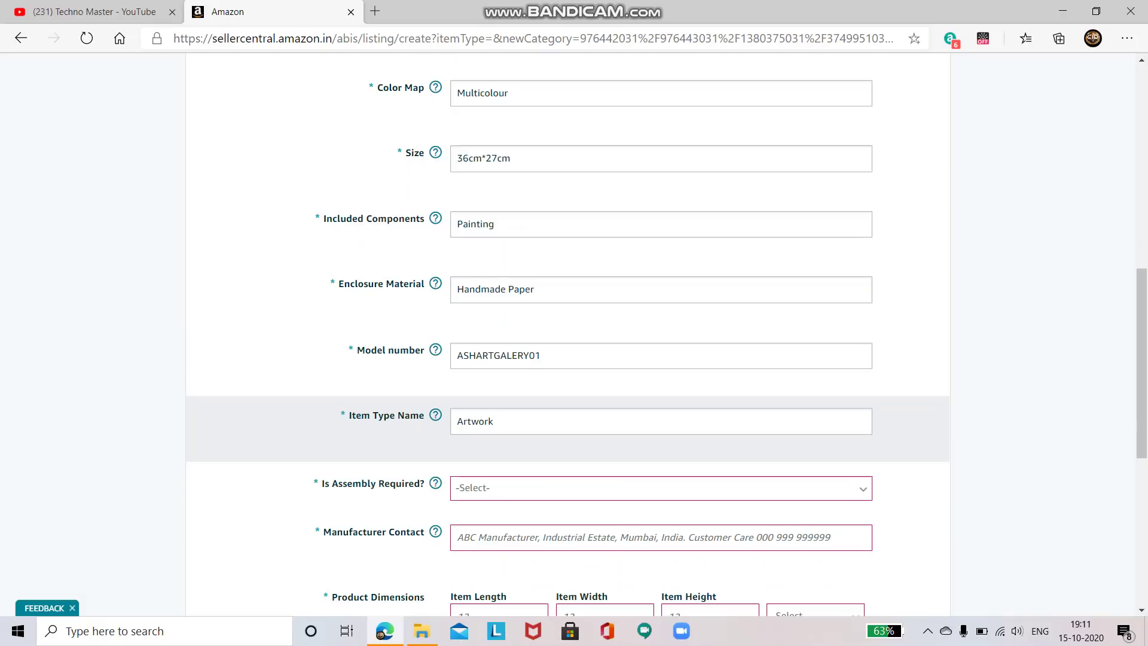
{"action": "key", "text": "Tab"}
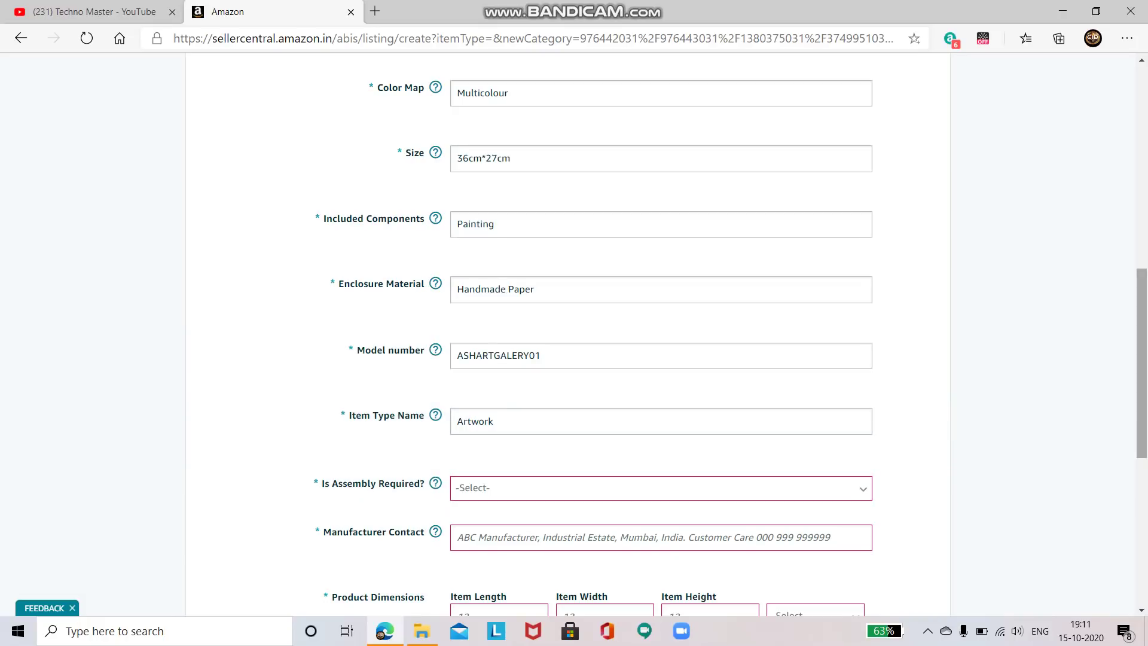
{"action": "scroll", "coordinate": [574, 334], "scroll_direction": "down", "scroll_amount": 3}
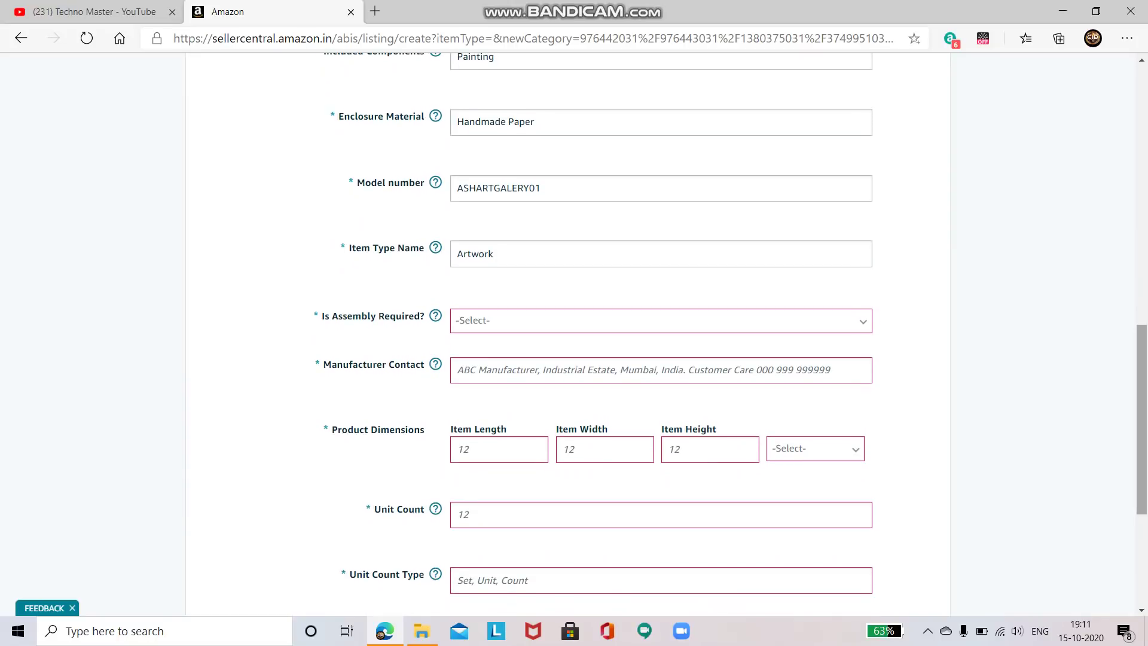
Set Is Assembly Required to No
{"action": "left_click", "coordinate": [661, 321]}
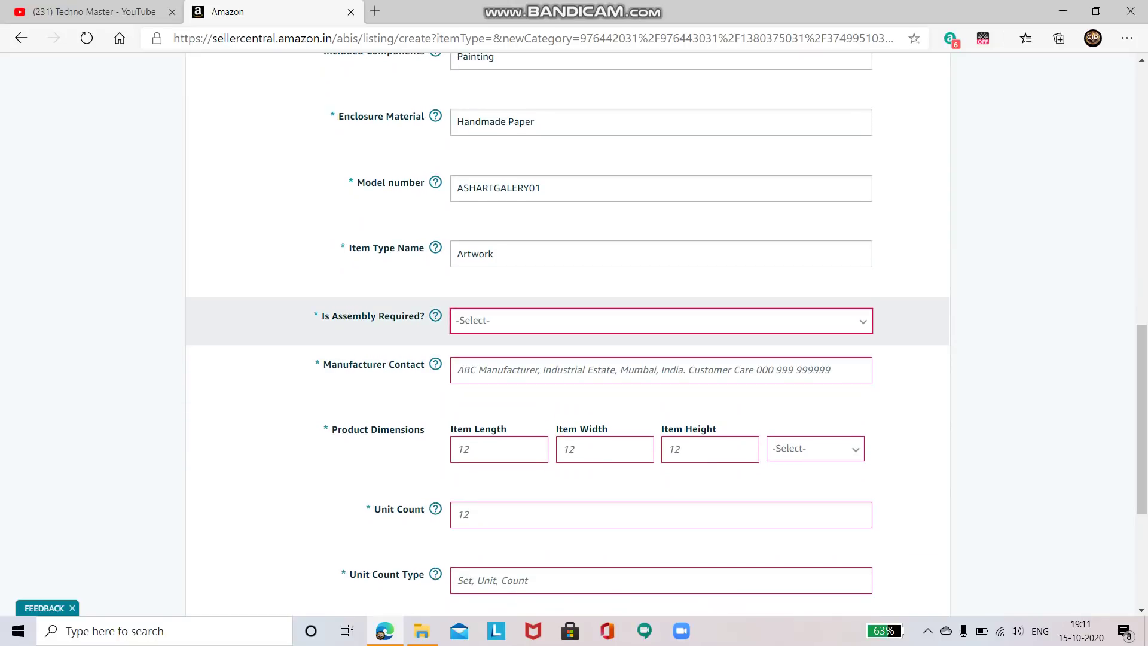
{"action": "key", "text": "alt+Down"}
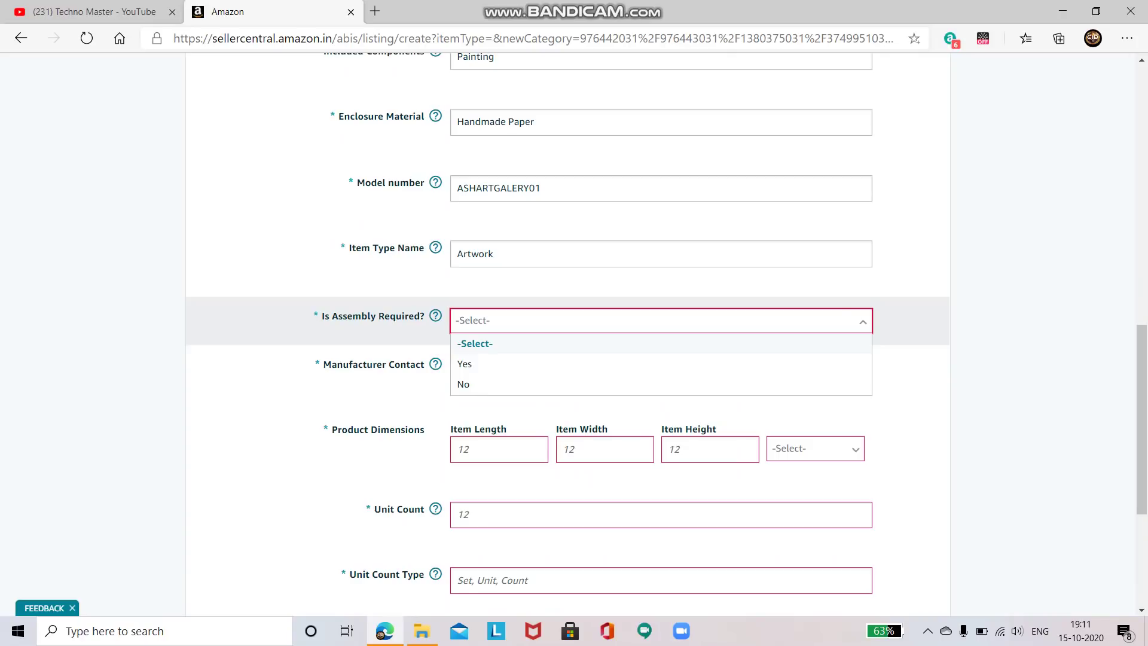
{"action": "key", "text": "Down"}
{"action": "key", "text": "Up"}
{"action": "key", "text": "Down"}
{"action": "key", "text": "Down"}
{"action": "key", "text": "Return"}
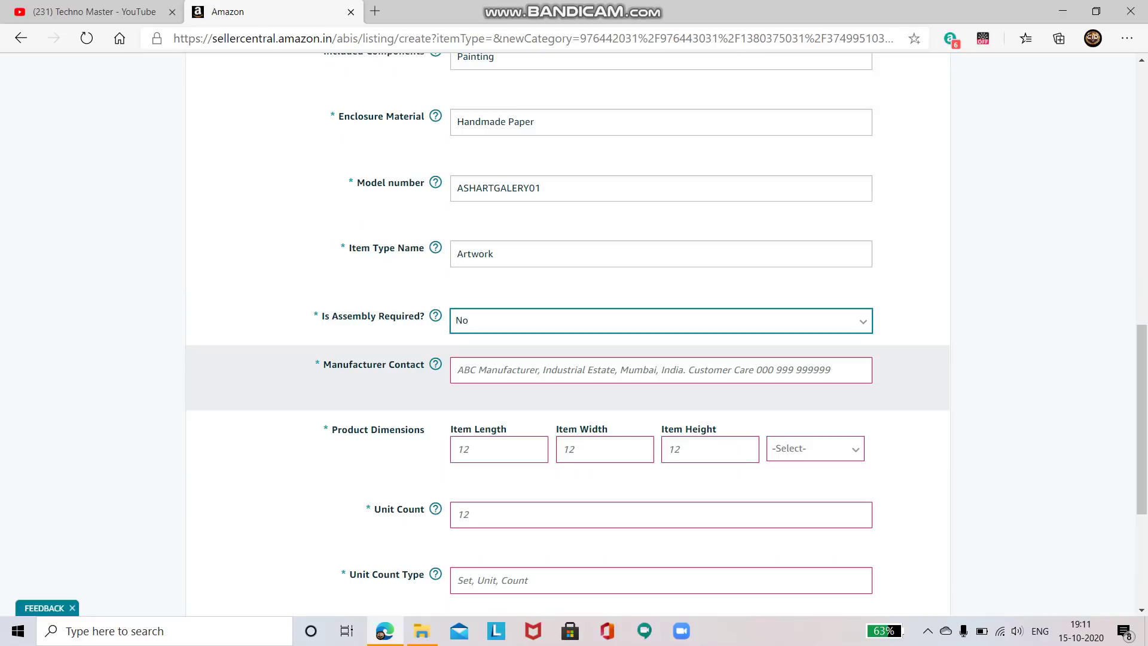
Enter the manufacturer's contact e-mail address in Manufacturer Contact
{"action": "key", "text": "Tab"}
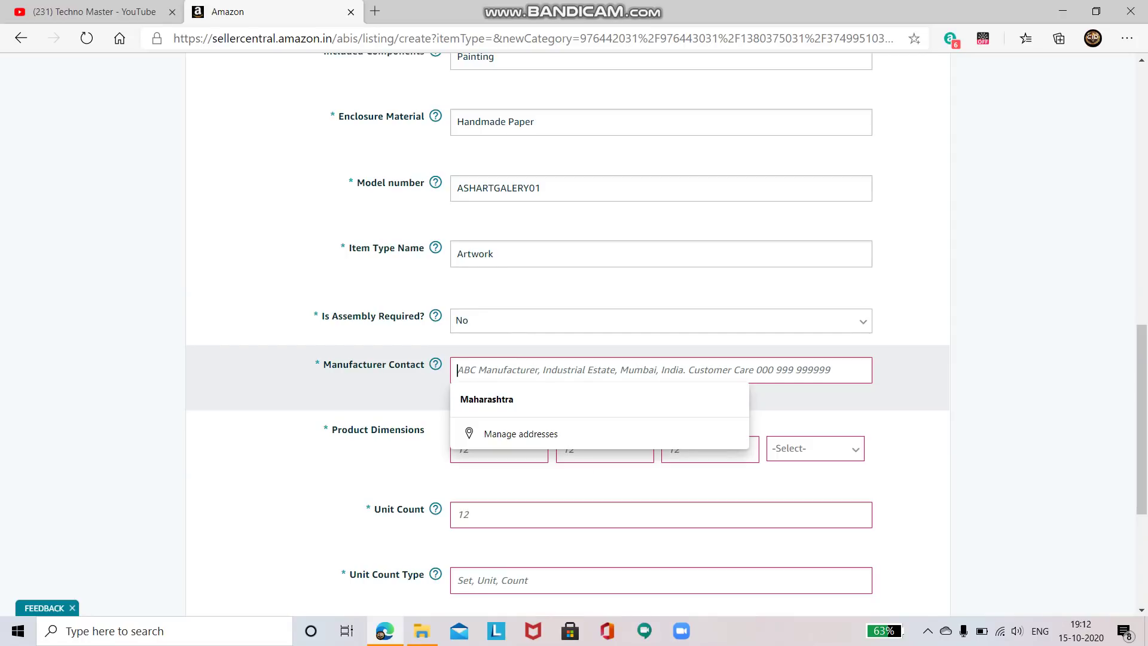
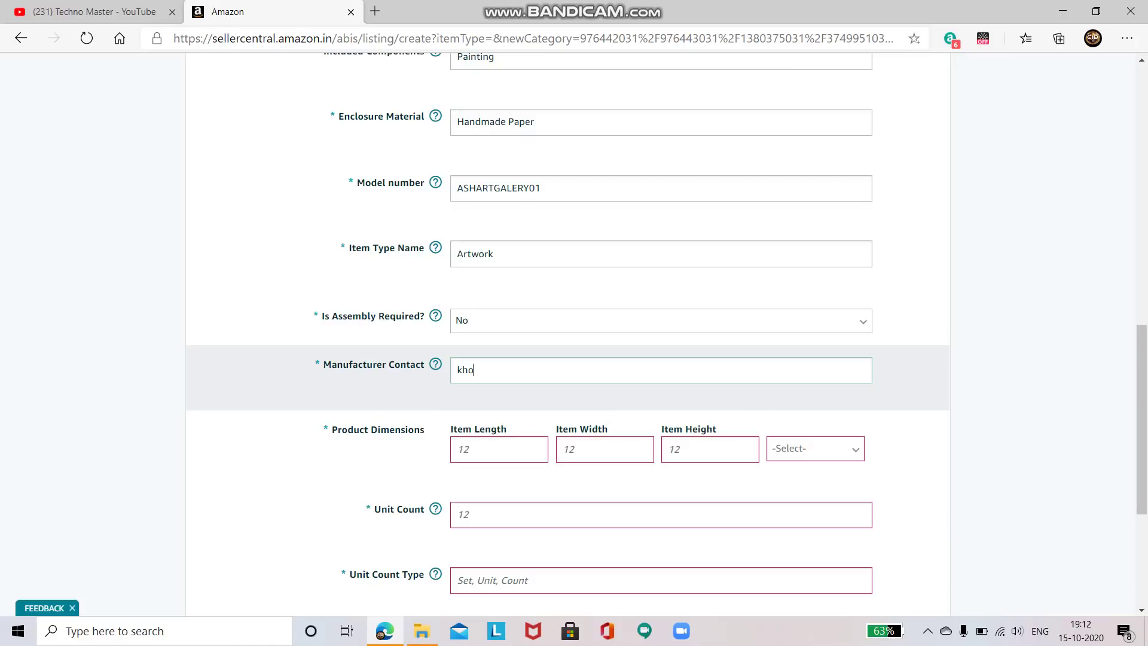
{"action": "key", "text": "Tab"}
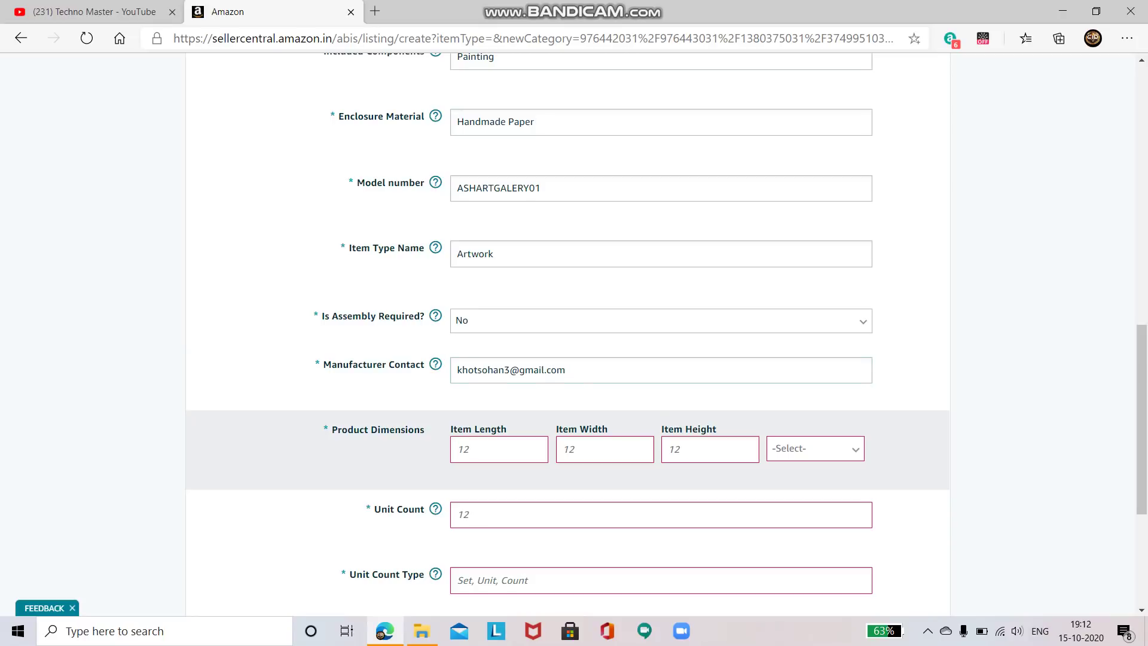
Enter product dimensions 36 × 27 × 36 with CM as the unit
{"action": "scroll", "coordinate": [661, 335], "scroll_direction": "up", "scroll_amount": 5}
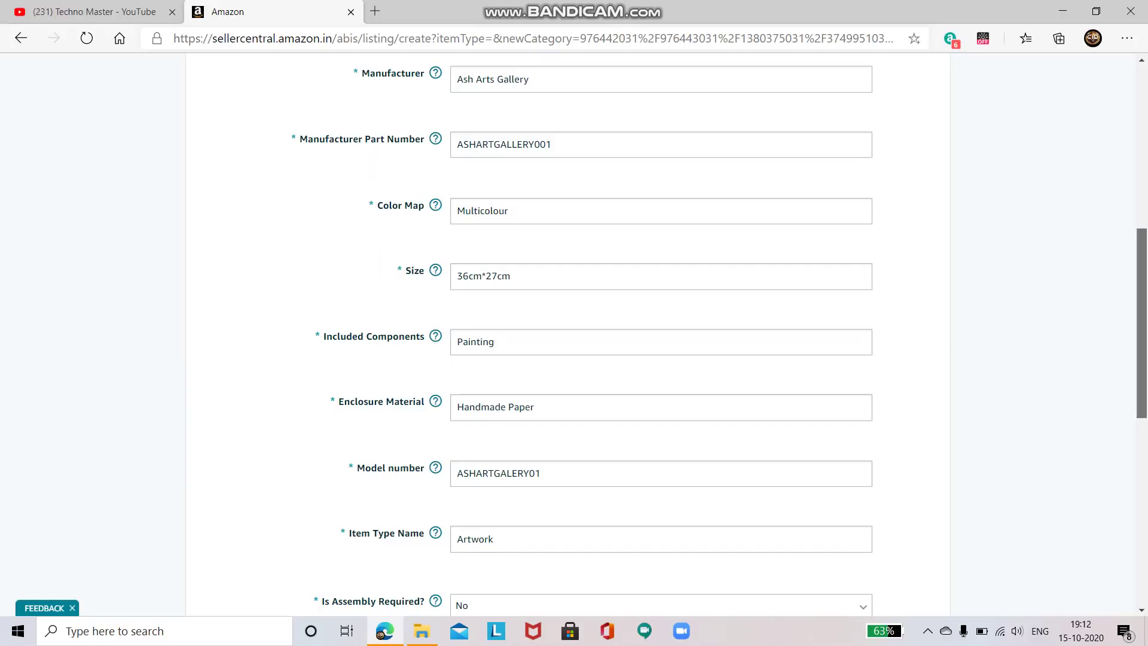
{"action": "scroll", "coordinate": [661, 335], "scroll_direction": "down", "scroll_amount": 5}
{"action": "left_click", "coordinate": [460, 412]}
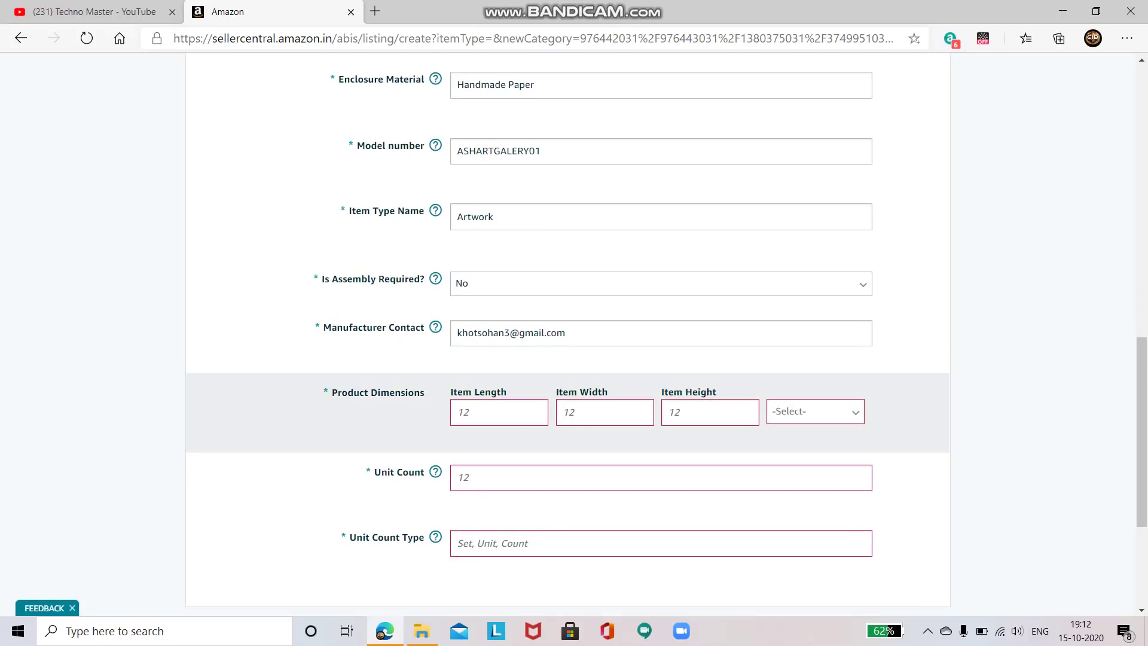
{"action": "type", "text": "36"}
{"action": "type", "text": "27"}
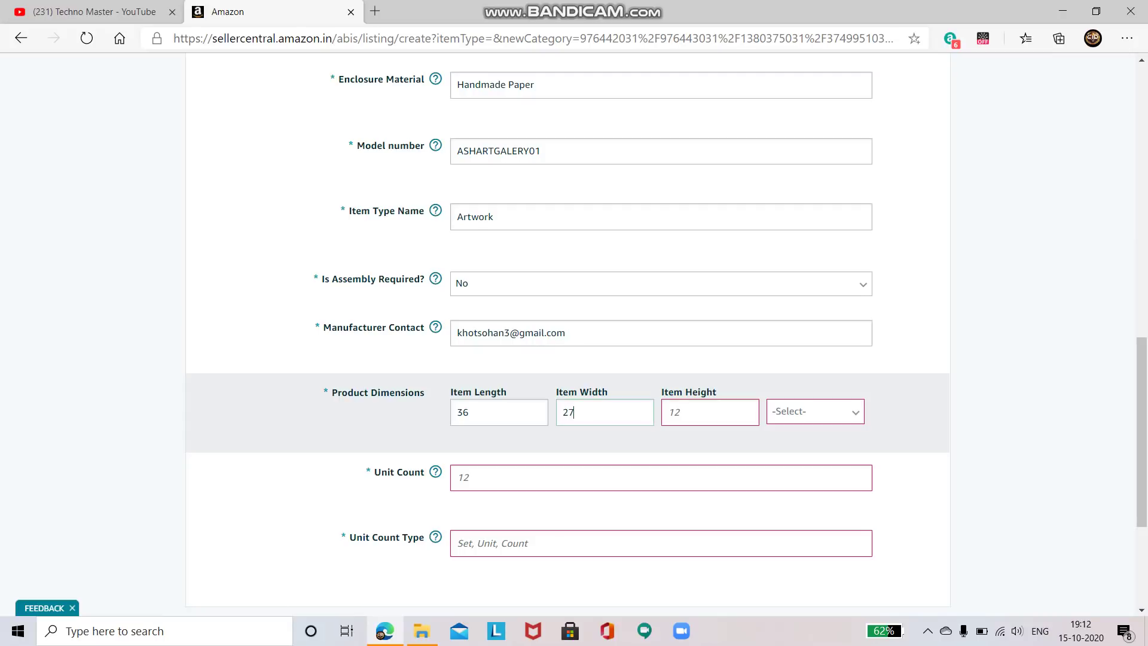
{"action": "type", "text": "36"}
{"action": "key", "text": "Tab"}
{"action": "key", "text": "alt+Down"}
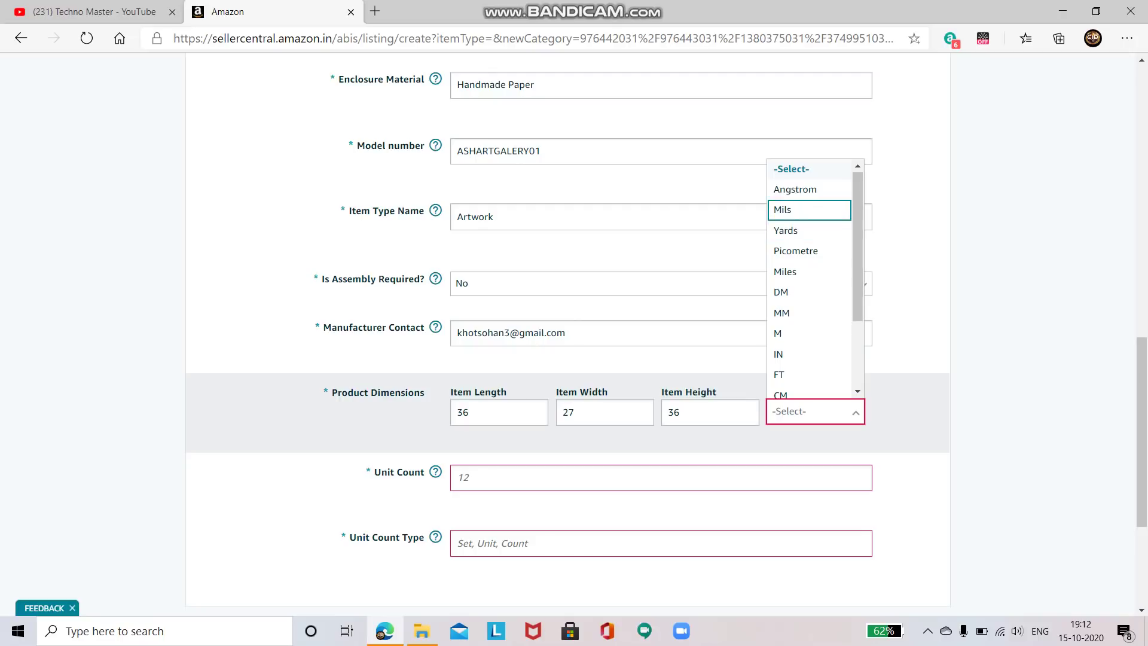
{"action": "scroll", "coordinate": [808, 281], "scroll_direction": "down", "scroll_amount": 3}
{"action": "key", "text": "Up"}
{"action": "key", "text": "Up"}
{"action": "key", "text": "Up"}
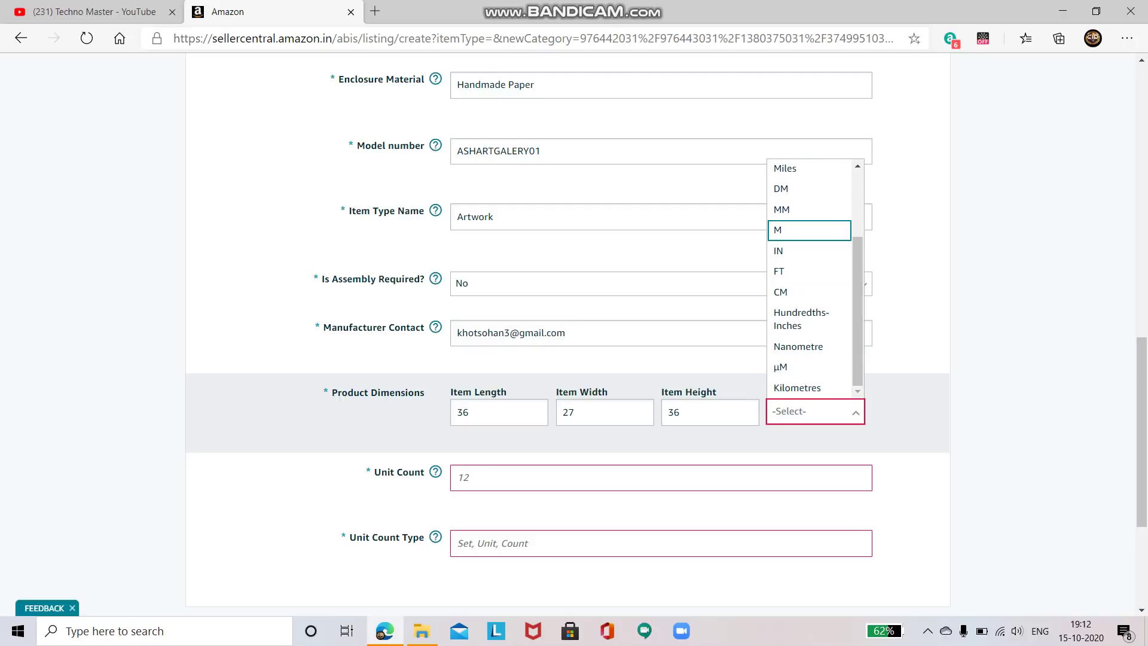
{"action": "key", "text": "Down"}
{"action": "key", "text": "Down"}
{"action": "key", "text": "Down"}
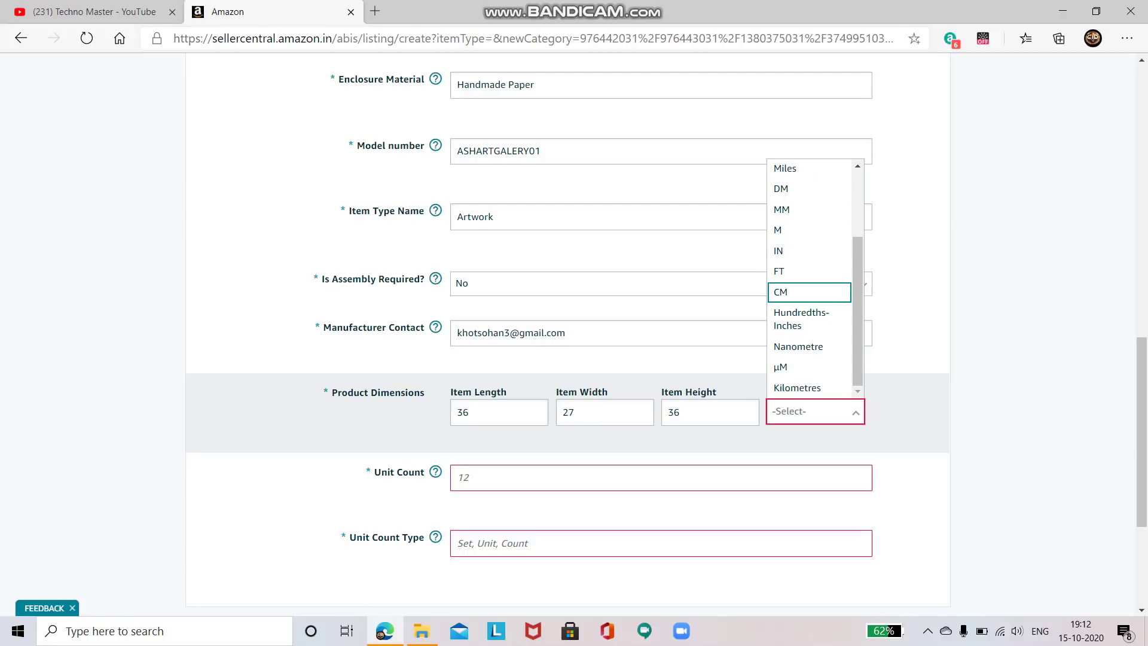
{"action": "key", "text": "Return"}
Set the unit count to 1 and open the unit count type options
{"action": "scroll", "coordinate": [667, 309], "scroll_direction": "down", "scroll_amount": 2}
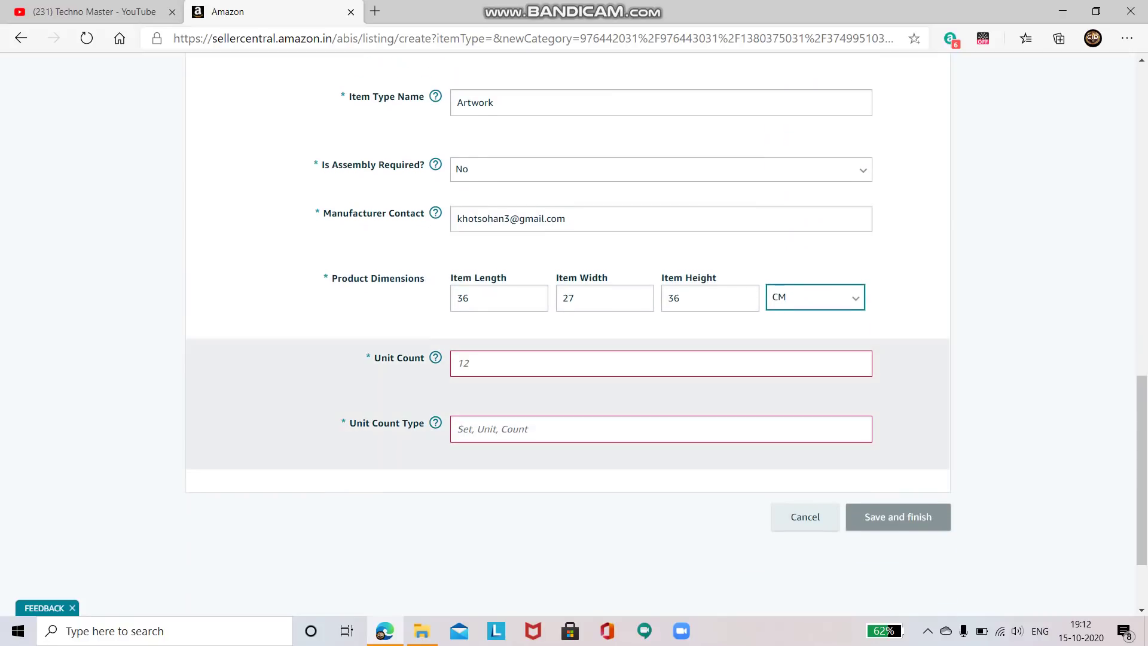
{"action": "key", "text": "Tab"}
{"action": "type", "text": "1"}
{"action": "key", "text": "Tab"}
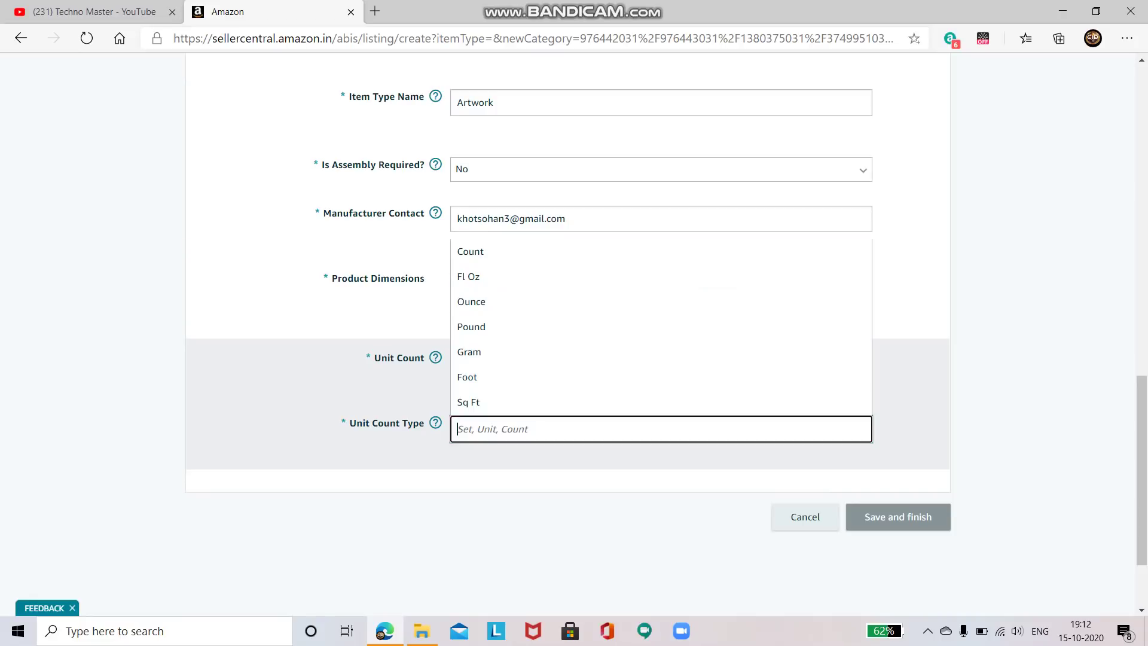
{"action": "key", "text": "Down"}
{"action": "key", "text": "Down"}
{"action": "key", "text": "Down"}
{"action": "key", "text": "Down"}
Set the Unit Count Type to Count
{"action": "key", "text": "Up"}
{"action": "key", "text": "Up"}
{"action": "key", "text": "Up"}
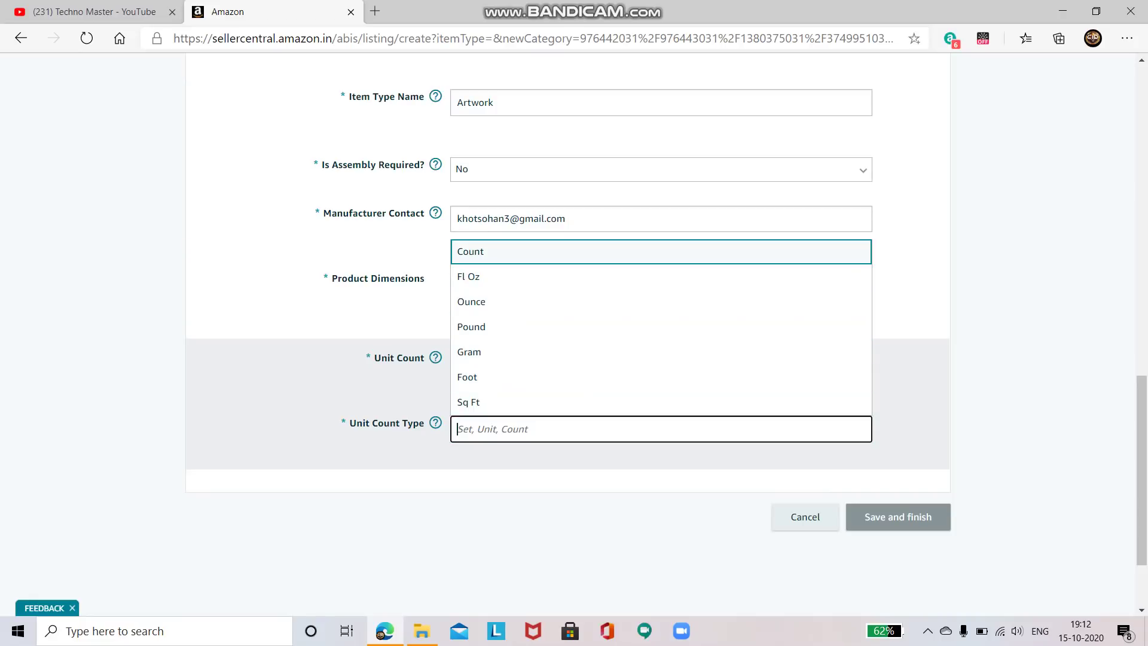
{"action": "key", "text": "Down"}
{"action": "key", "text": "Down"}
{"action": "key", "text": "Down"}
{"action": "key", "text": "Down"}
{"action": "key", "text": "Down"}
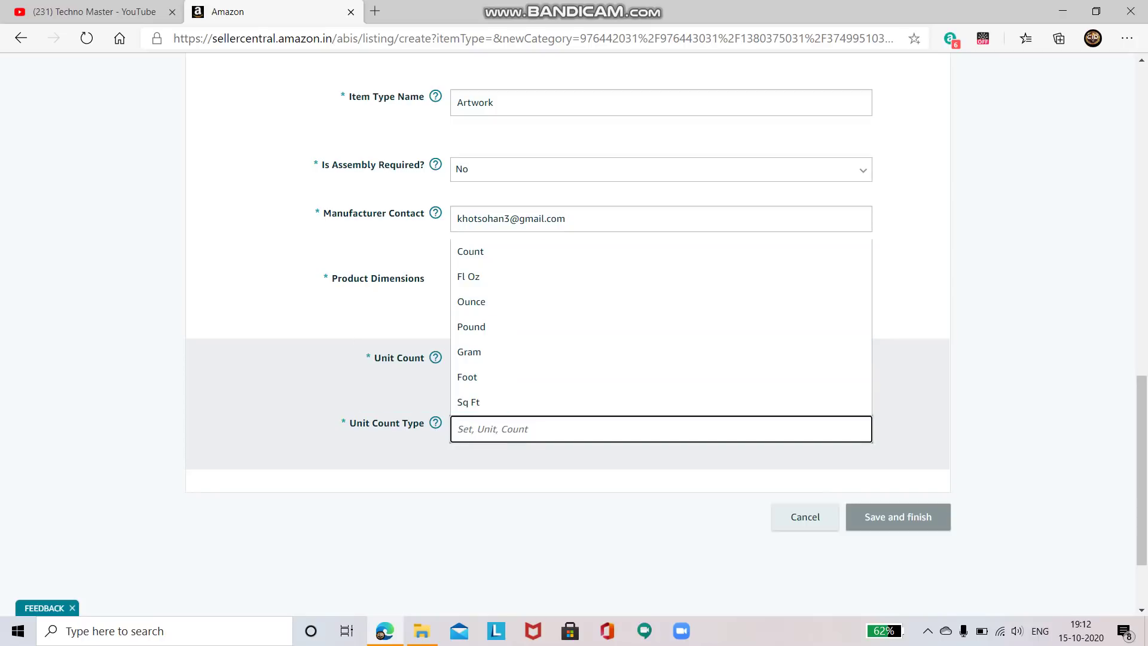
{"action": "key", "text": "Tab"}
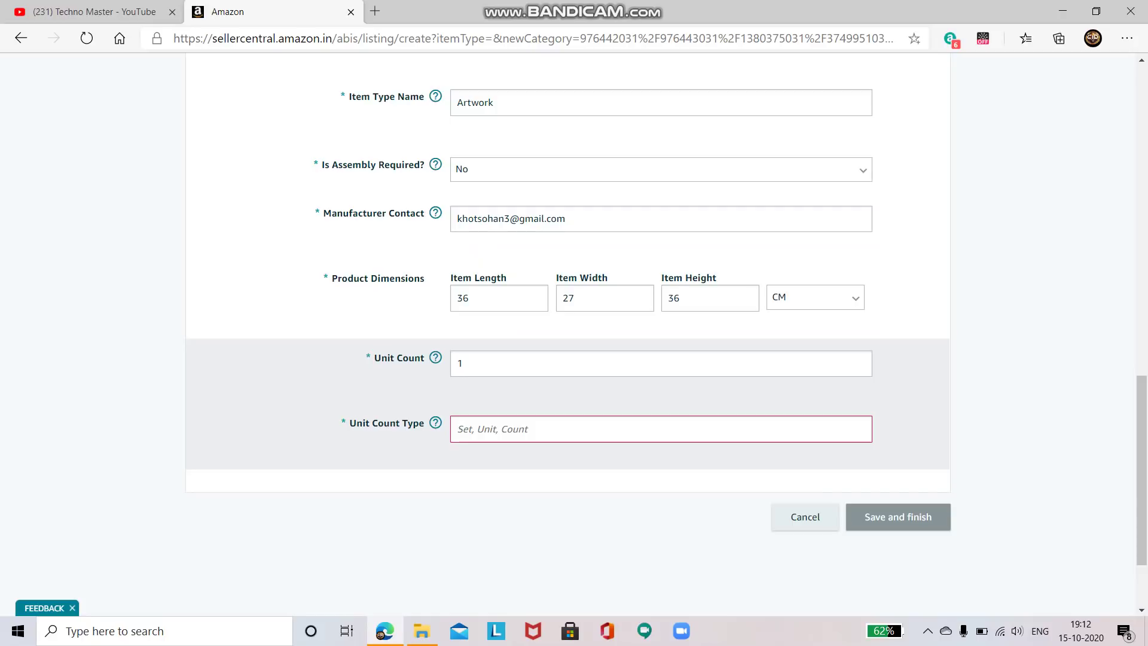
{"action": "key", "text": "shift+Tab"}
{"action": "key", "text": "Up"}
{"action": "key", "text": "Up"}
{"action": "key", "text": "Up"}
{"action": "key", "text": "Up"}
{"action": "key", "text": "Up"}
{"action": "key", "text": "Down"}
{"action": "key", "text": "Down"}
{"action": "key", "text": "Down"}
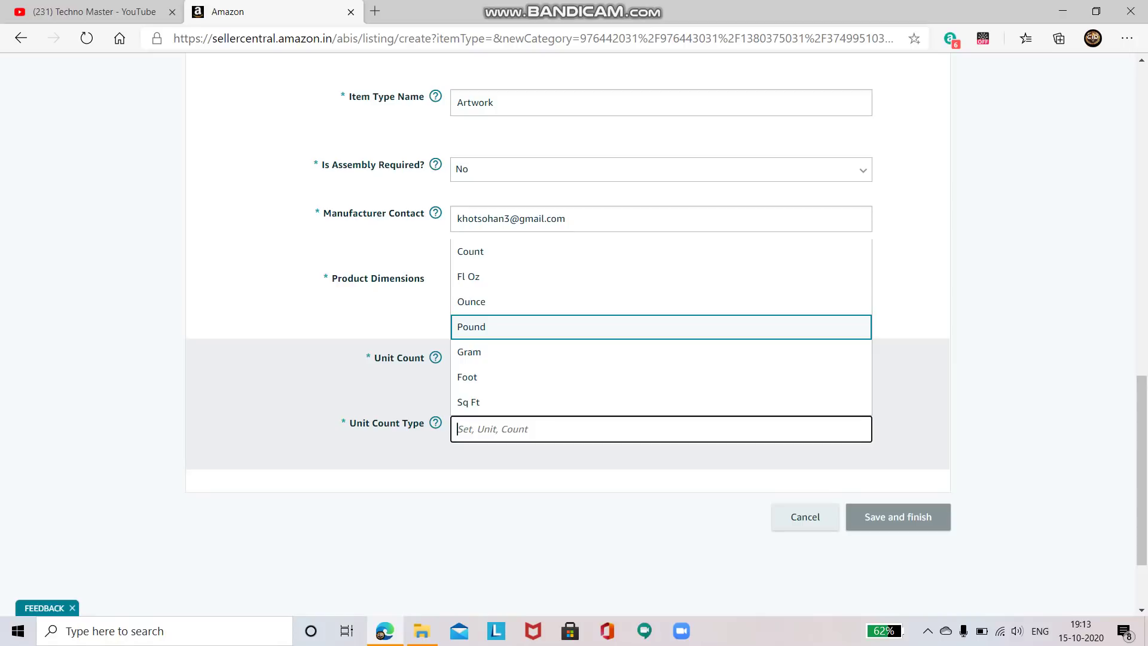
{"action": "key", "text": "Down"}
{"action": "key", "text": "Down"}
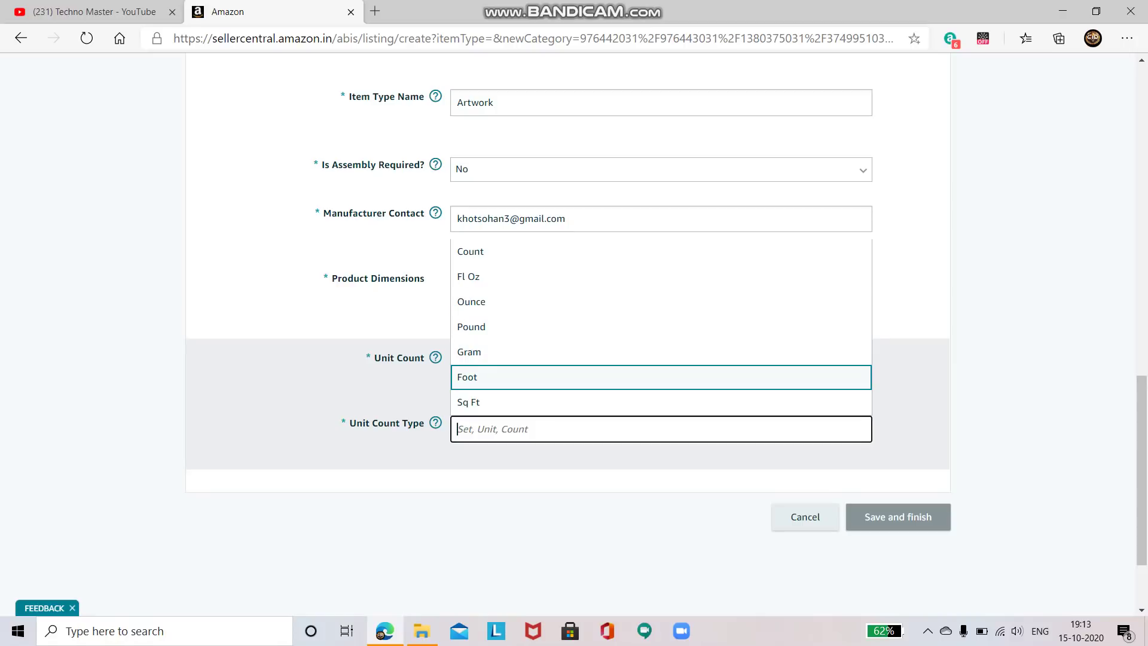
{"action": "key", "text": "Down"}
{"action": "key", "text": "Down"}
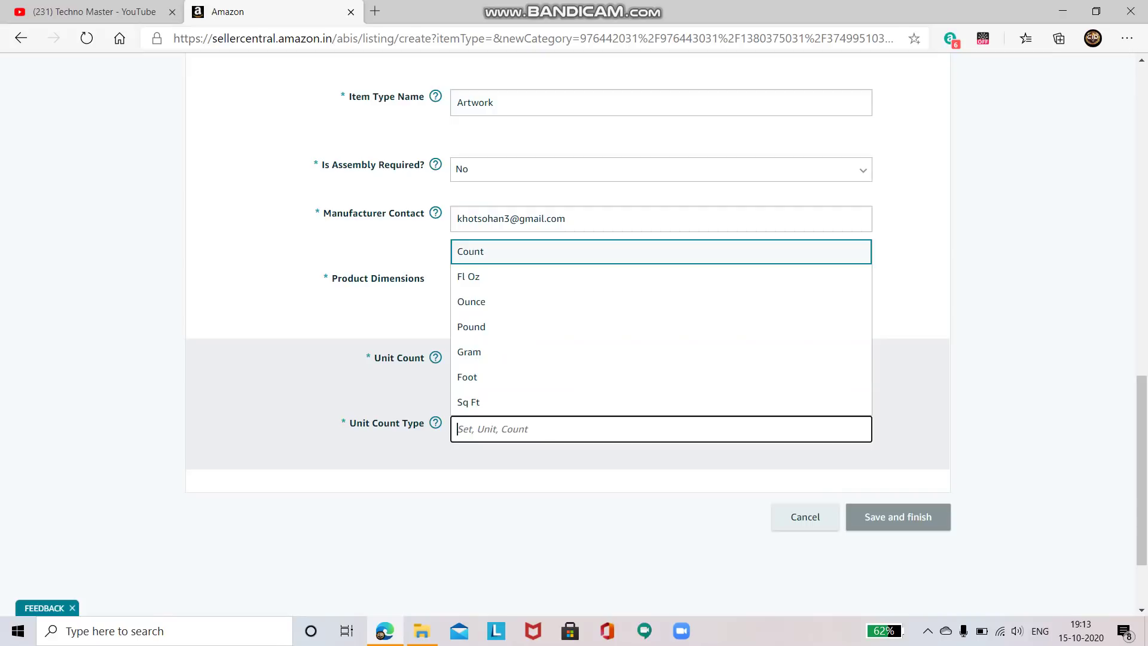
{"action": "key", "text": "Return"}
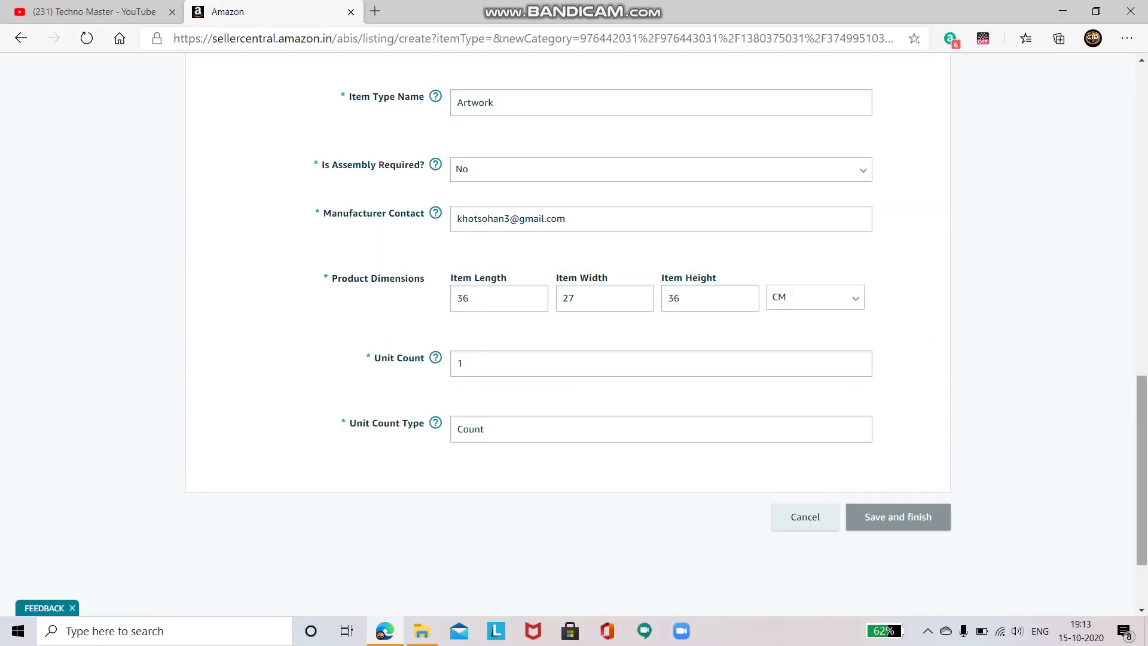
Skip the Variations step without choosing a variation theme and move on to Offer details
{"action": "scroll", "coordinate": [568, 335], "scroll_direction": "up", "scroll_amount": 15}
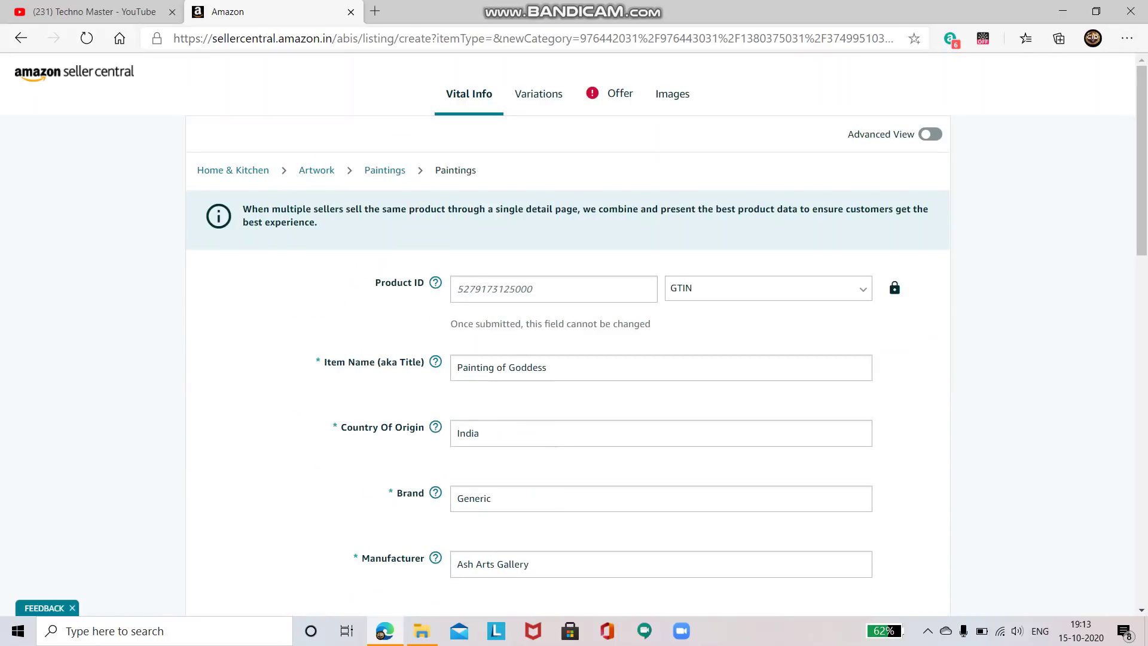
{"action": "left_click", "coordinate": [538, 94]}
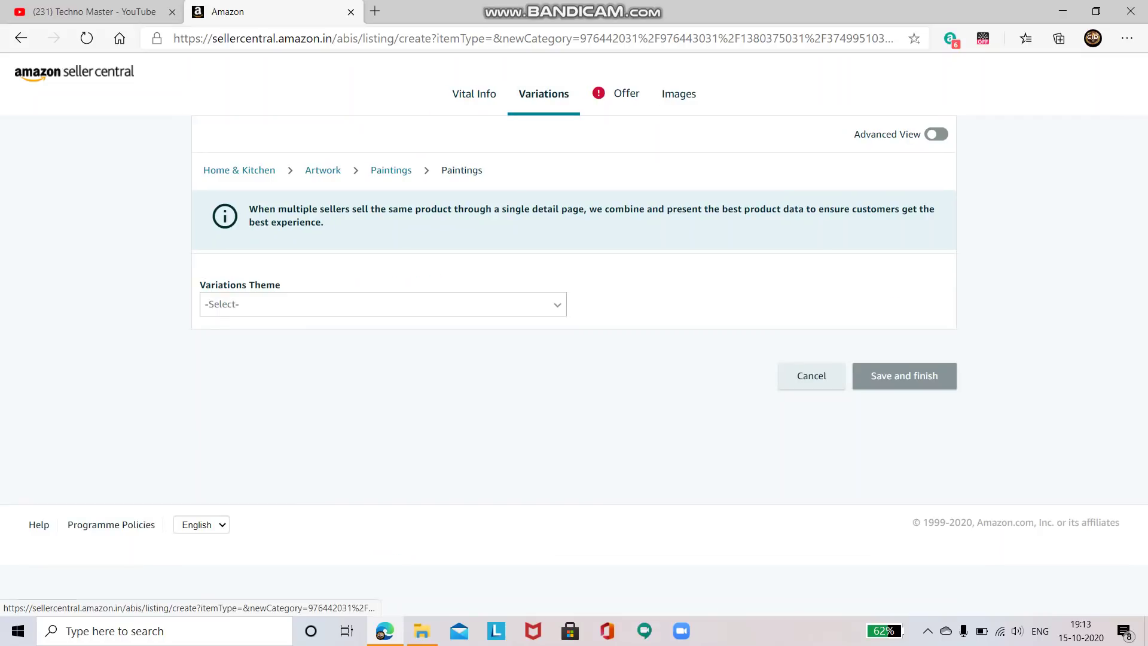
{"action": "left_click", "coordinate": [383, 304]}
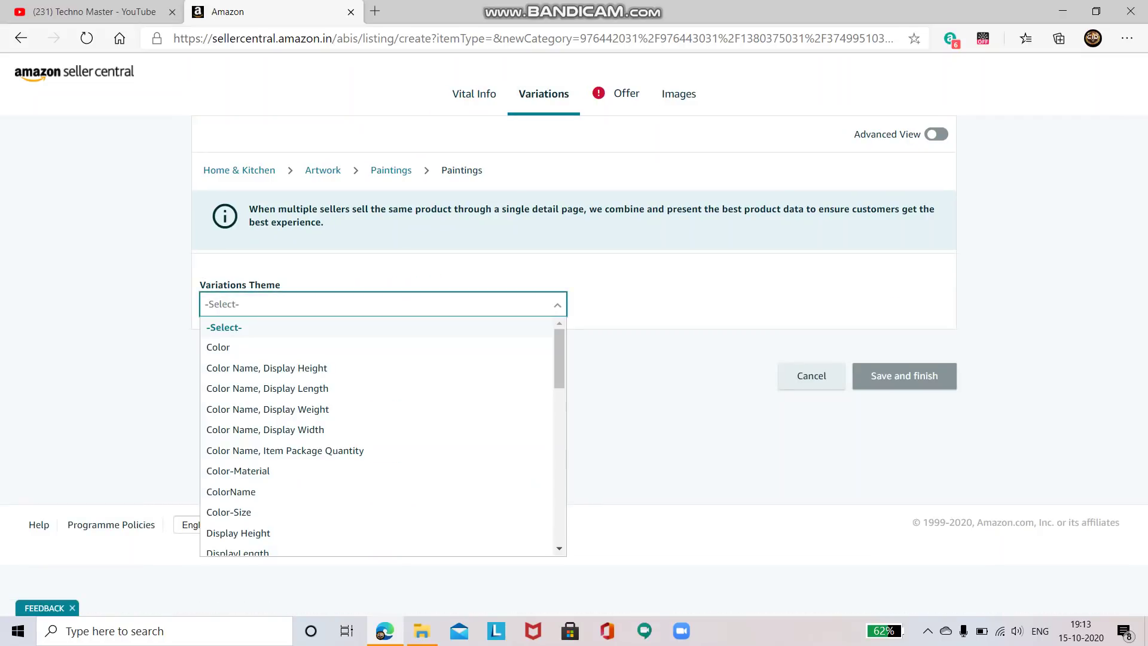
{"action": "left_click", "coordinate": [619, 94]}
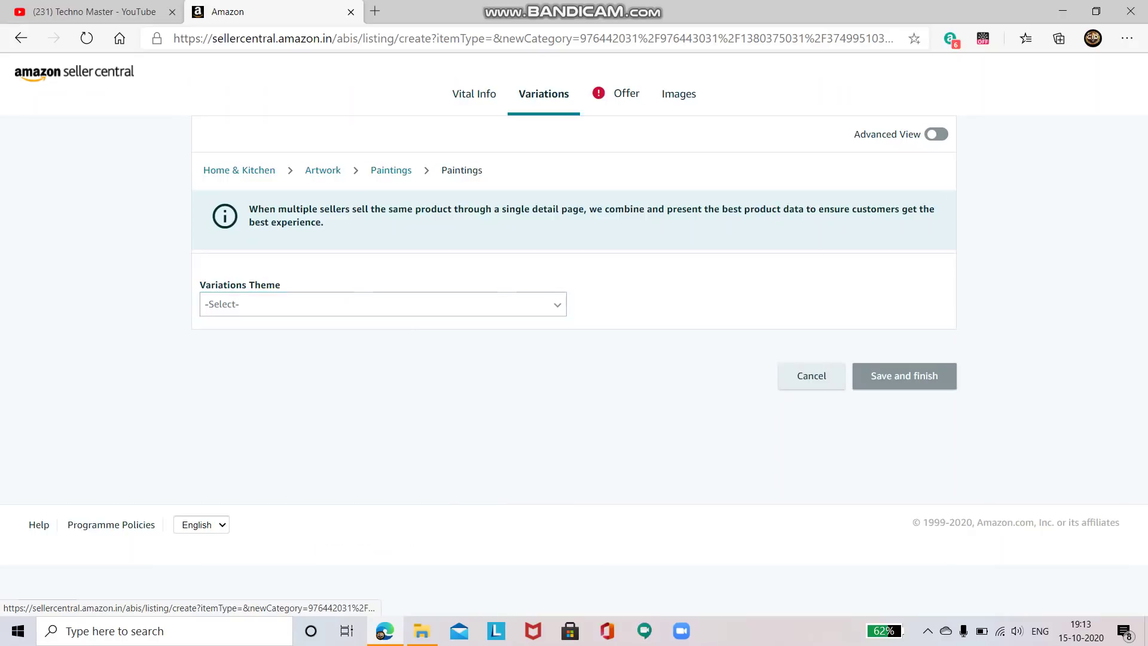
{"action": "left_click", "coordinate": [619, 94]}
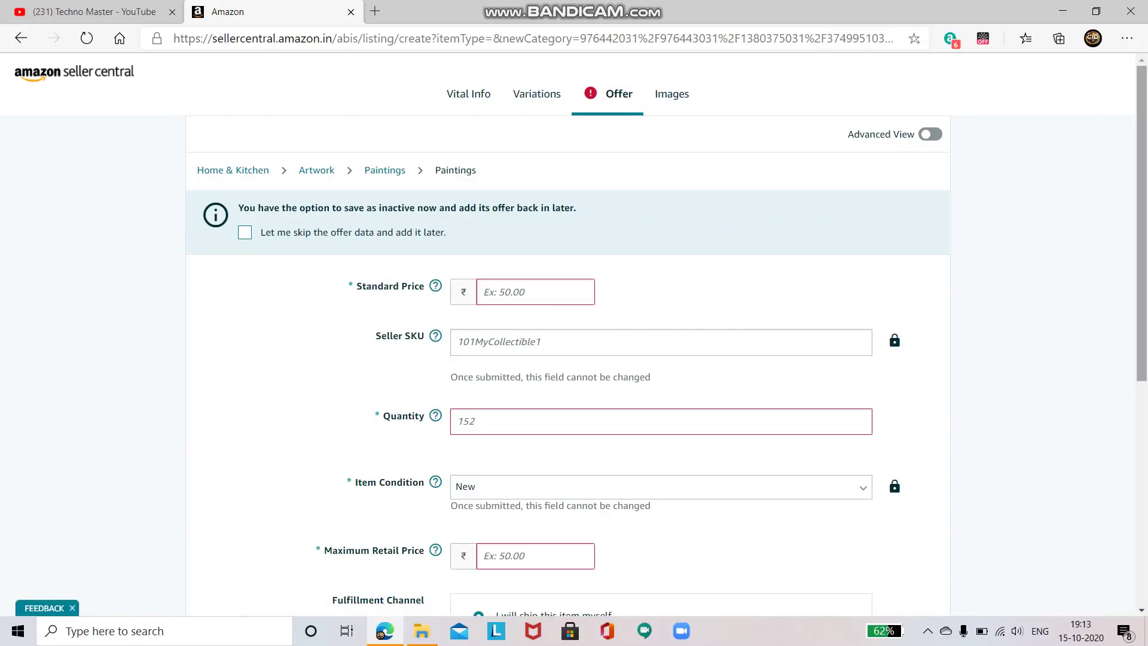
Turn on Advanced View to show all listing sections and fields
{"action": "scroll", "coordinate": [574, 334], "scroll_direction": "down", "scroll_amount": 2}
{"action": "scroll", "coordinate": [574, 335], "scroll_direction": "up", "scroll_amount": 3}
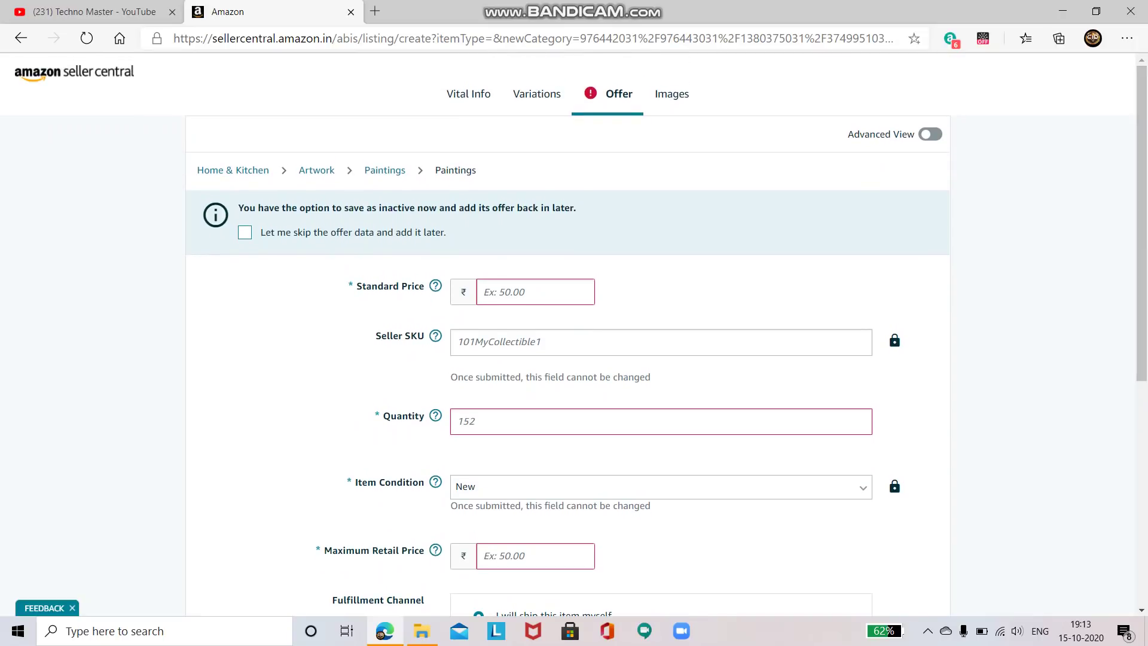
{"action": "left_click", "coordinate": [930, 134]}
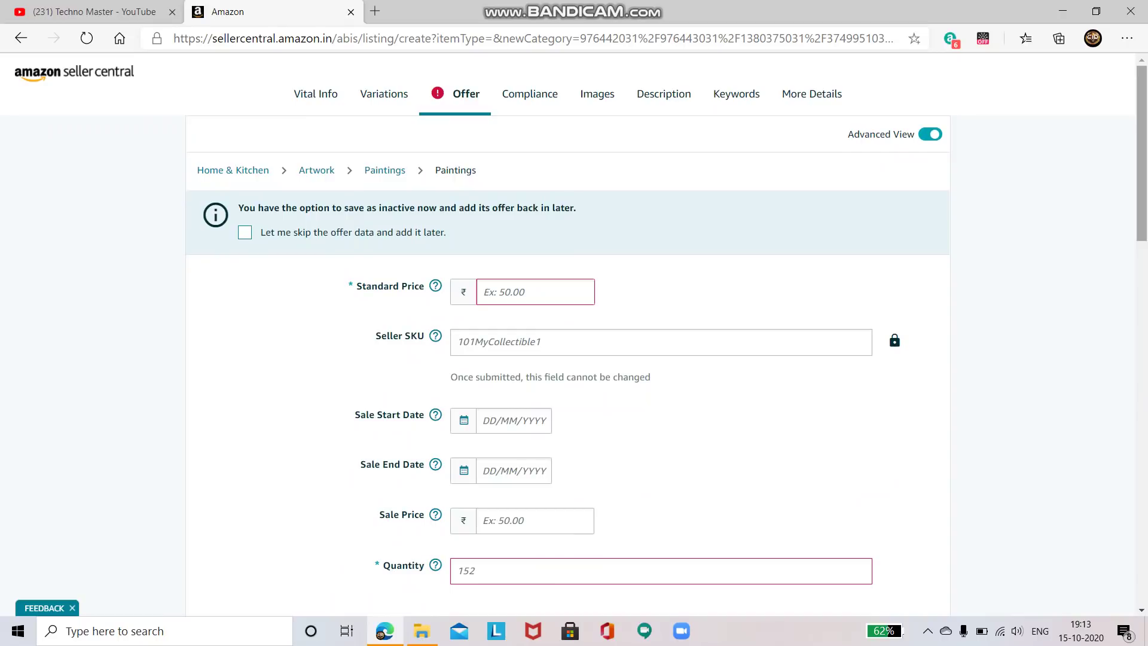
Set the Standard Price to 4,999.00
{"action": "scroll", "coordinate": [574, 335], "scroll_direction": "down", "scroll_amount": 1}
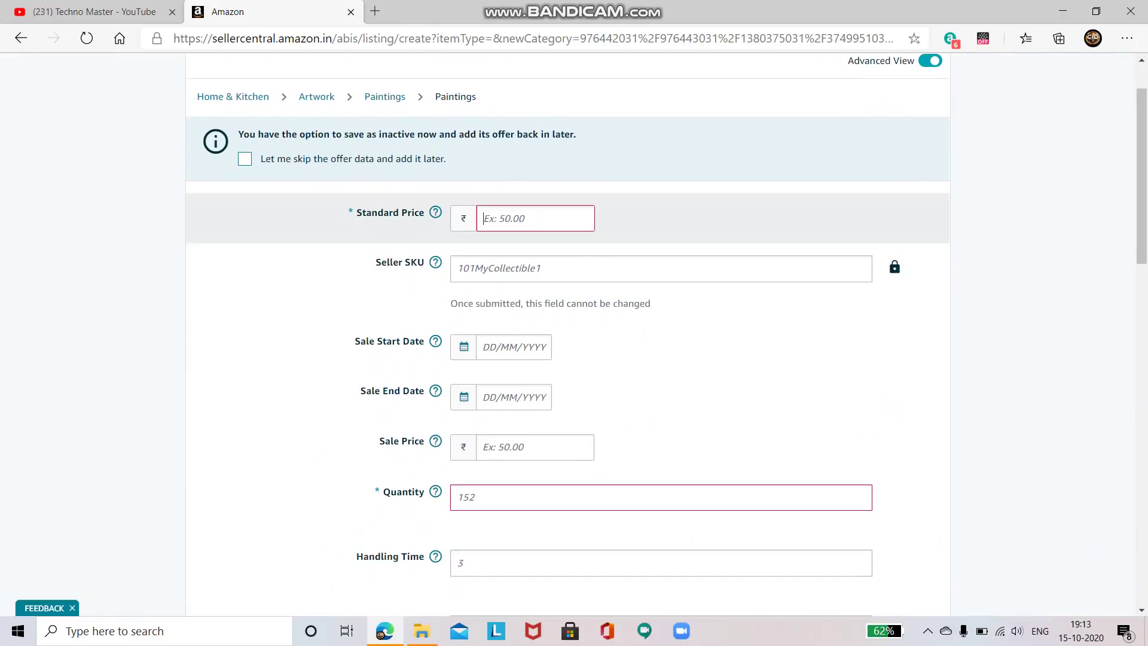
{"action": "type", "text": "4999"}
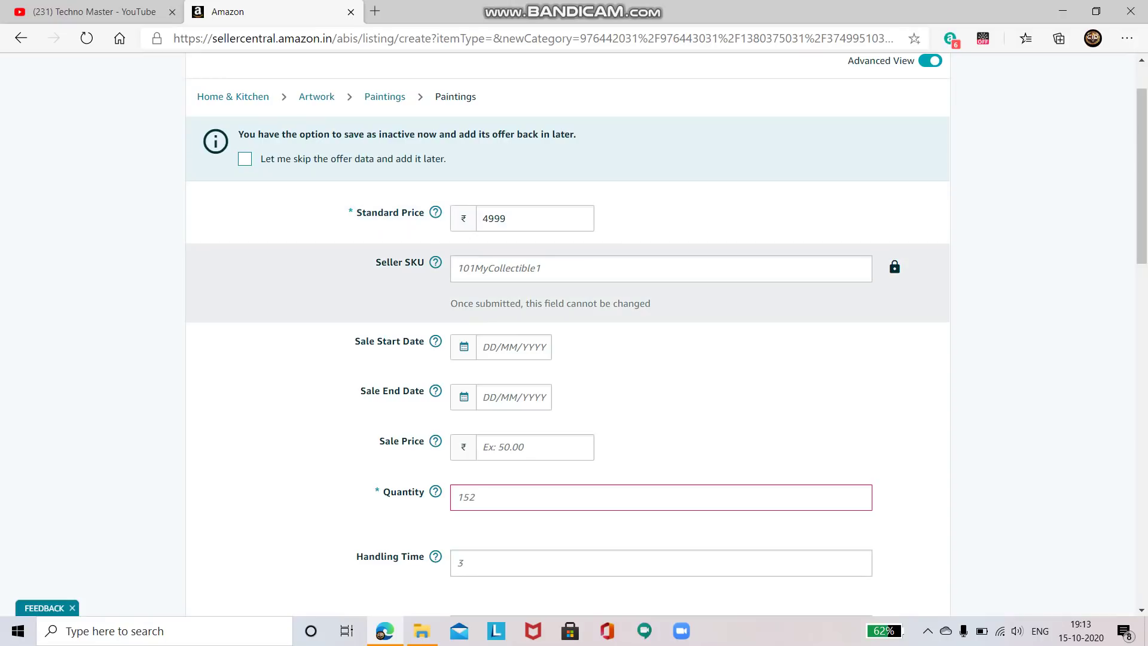
{"action": "left_click", "coordinate": [458, 269]}
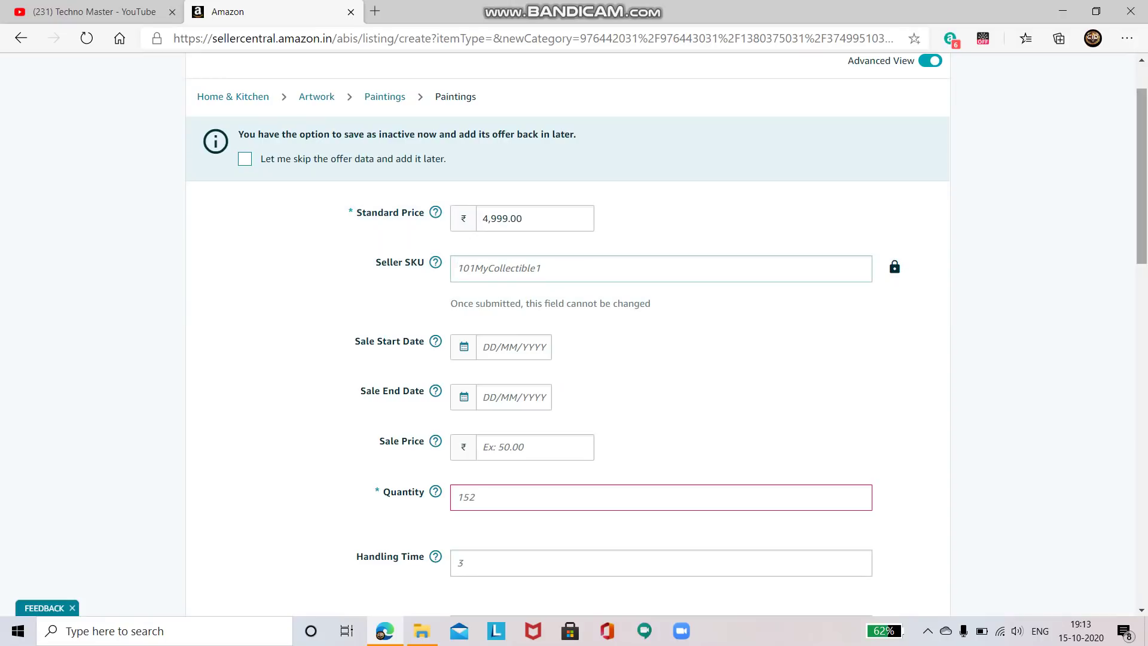
{"action": "scroll", "coordinate": [458, 268], "scroll_direction": "down", "scroll_amount": 1}
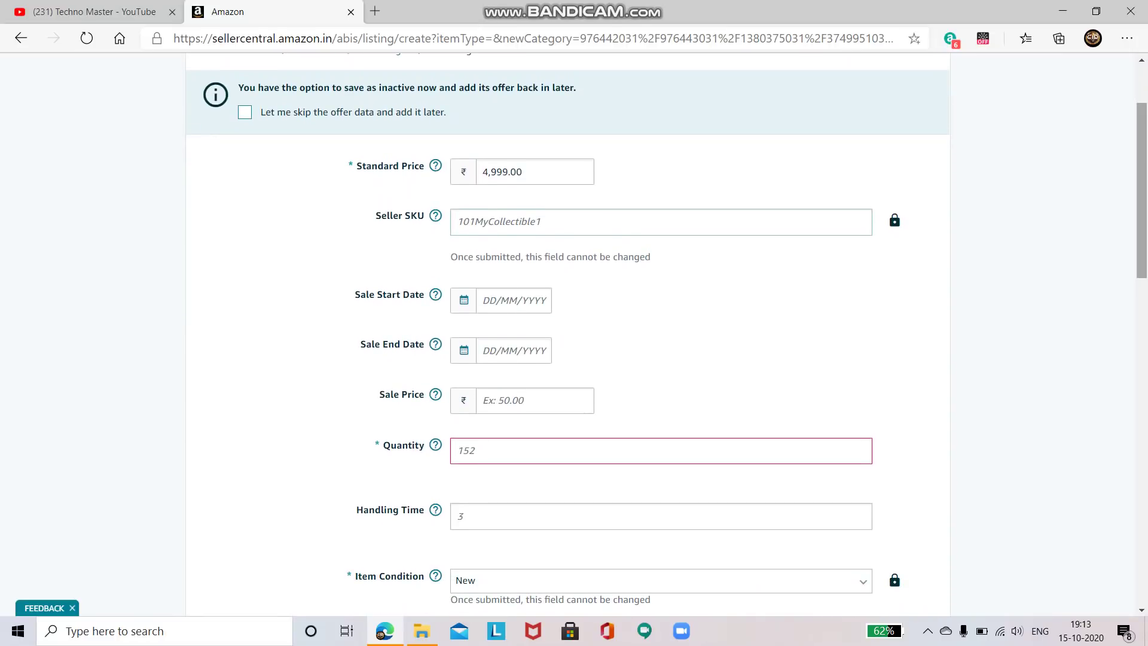
{"action": "mouse_move", "coordinate": [435, 215]}
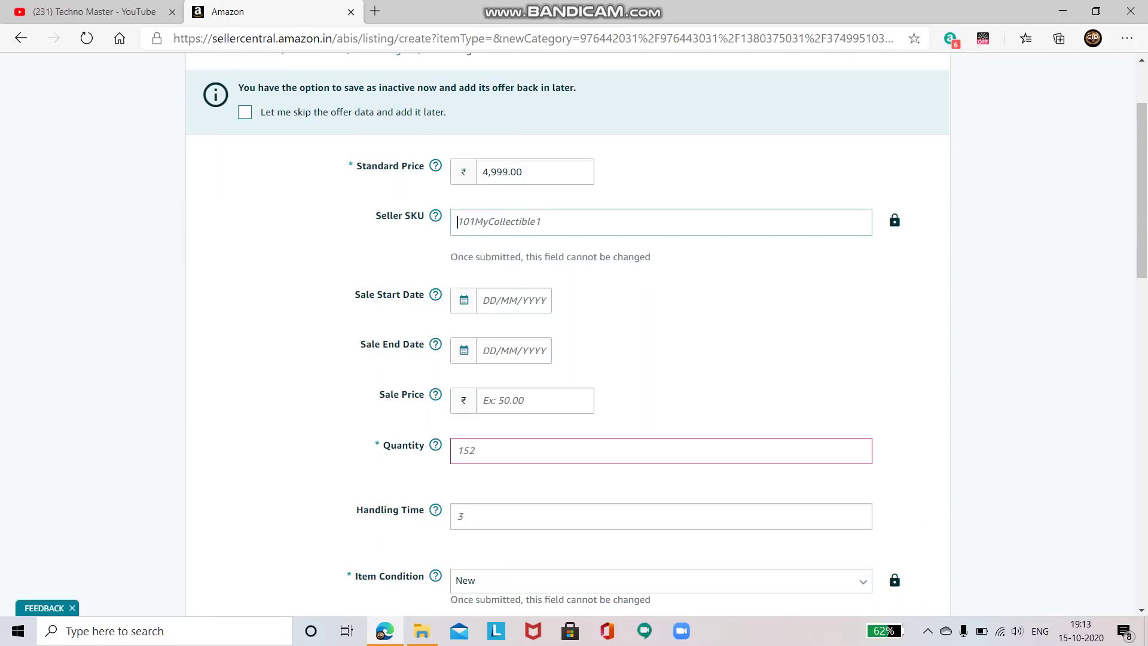
{"action": "scroll", "coordinate": [657, 335], "scroll_direction": "down", "scroll_amount": 3}
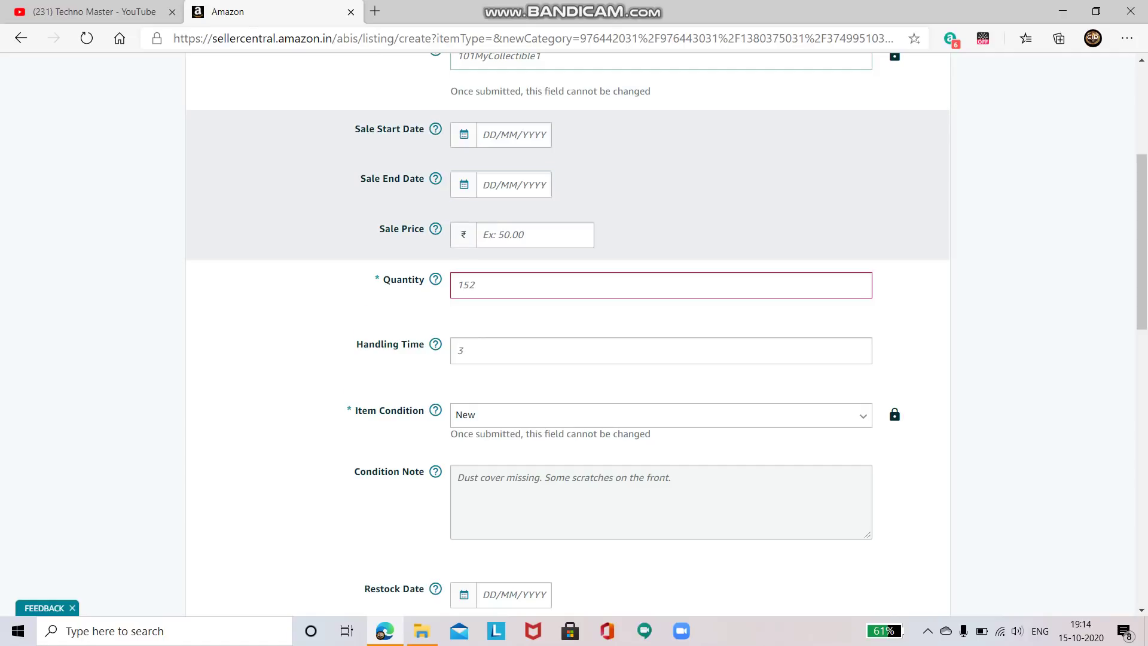
Set the available quantity to 1
{"action": "left_click", "coordinate": [482, 135]}
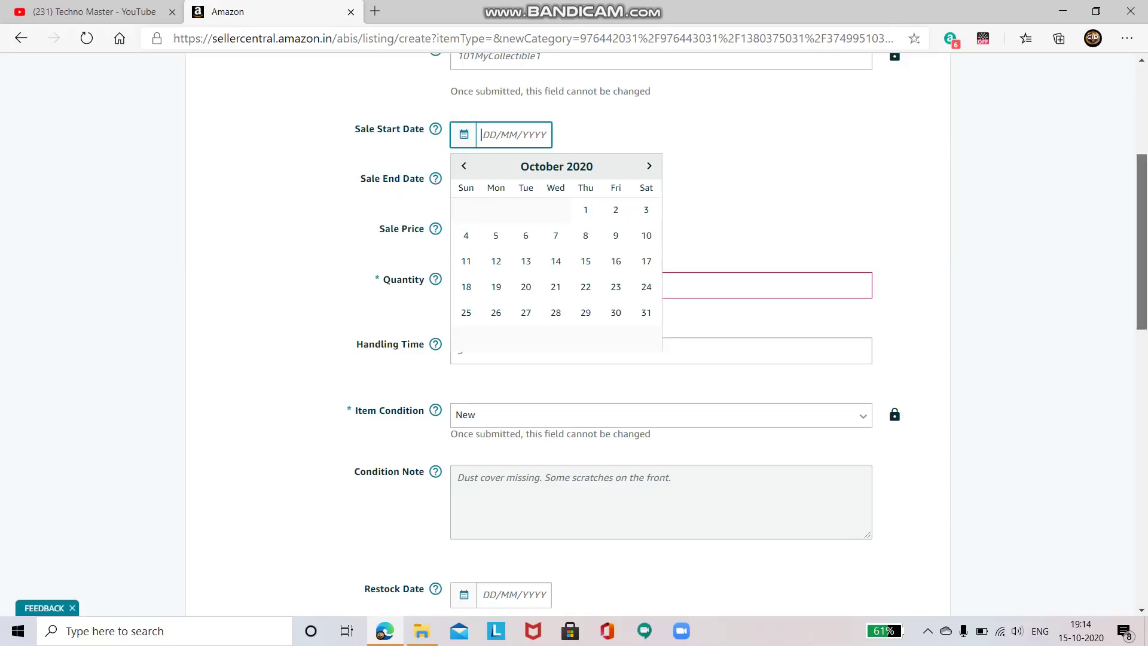
{"action": "scroll", "coordinate": [556, 287], "scroll_direction": "down", "scroll_amount": 2}
{"action": "left_click", "coordinate": [538, 167]}
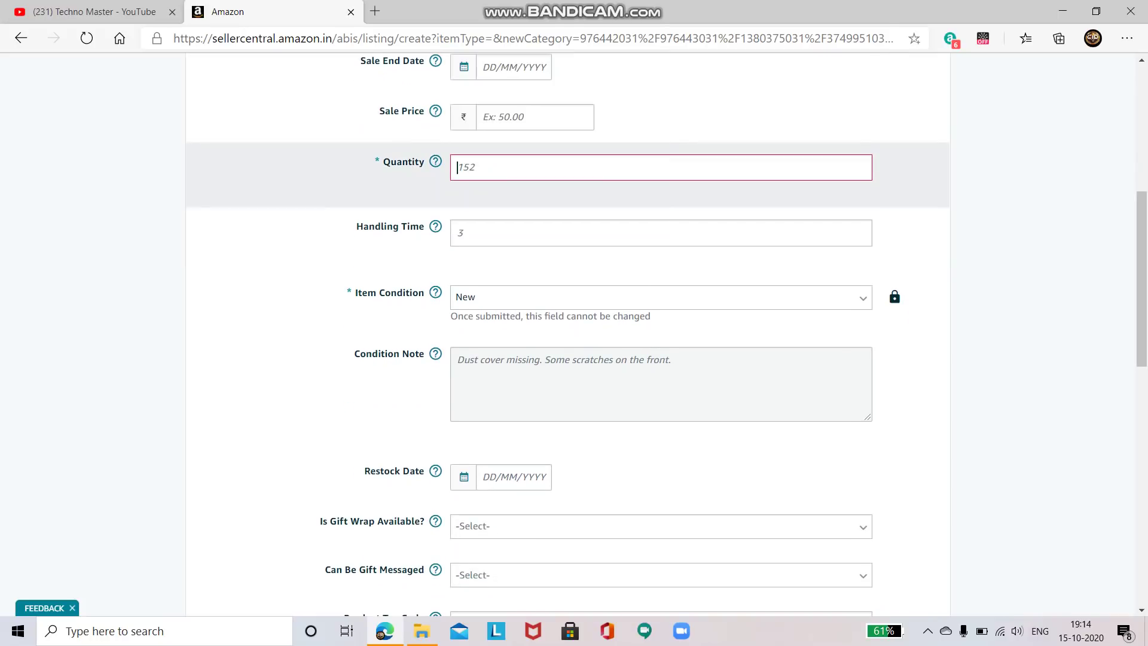
{"action": "type", "text": "1"}
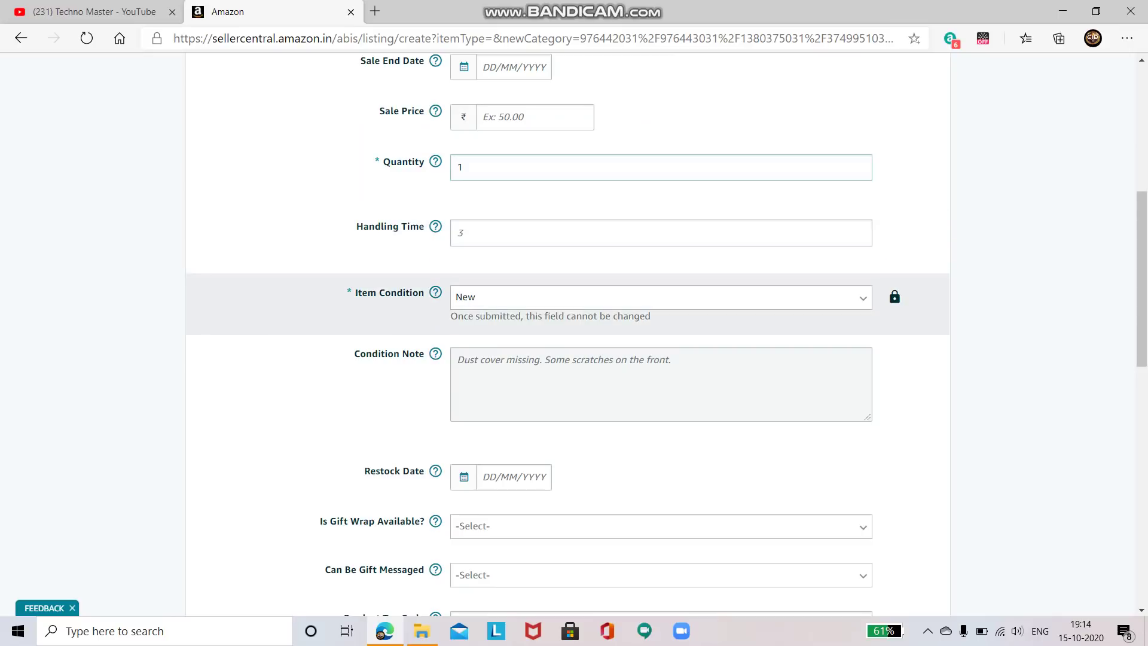
Set both Is Gift Wrap Available and Can Be Gift Messaged to Yes
{"action": "scroll", "coordinate": [661, 335], "scroll_direction": "down", "scroll_amount": 5}
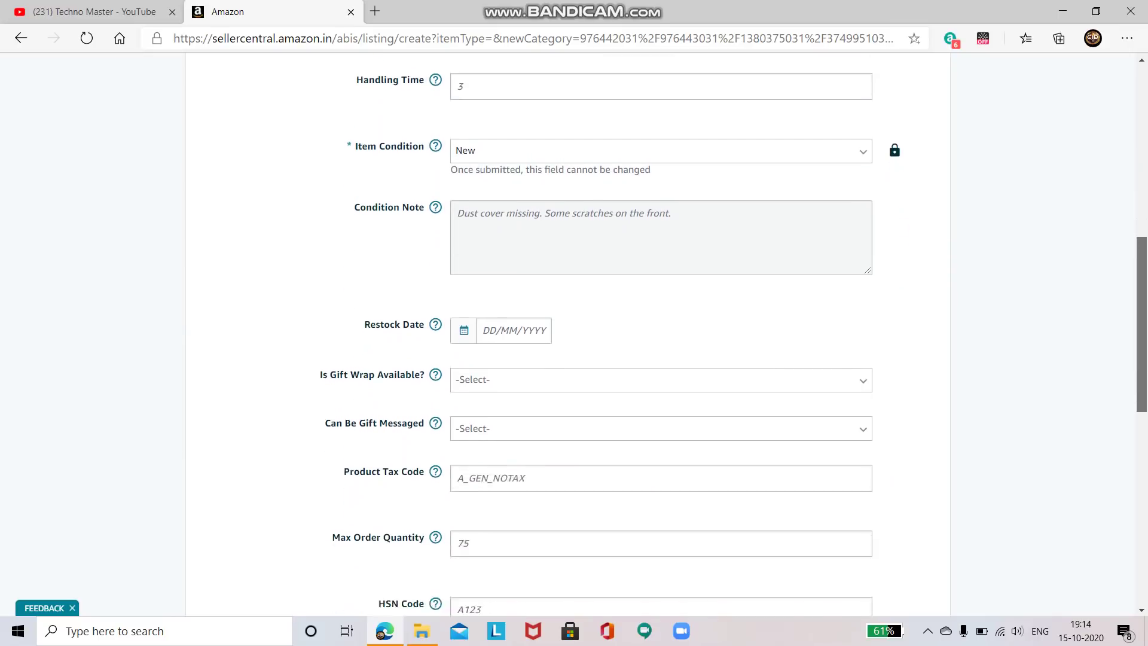
{"action": "scroll", "coordinate": [660, 335], "scroll_direction": "down", "scroll_amount": 4}
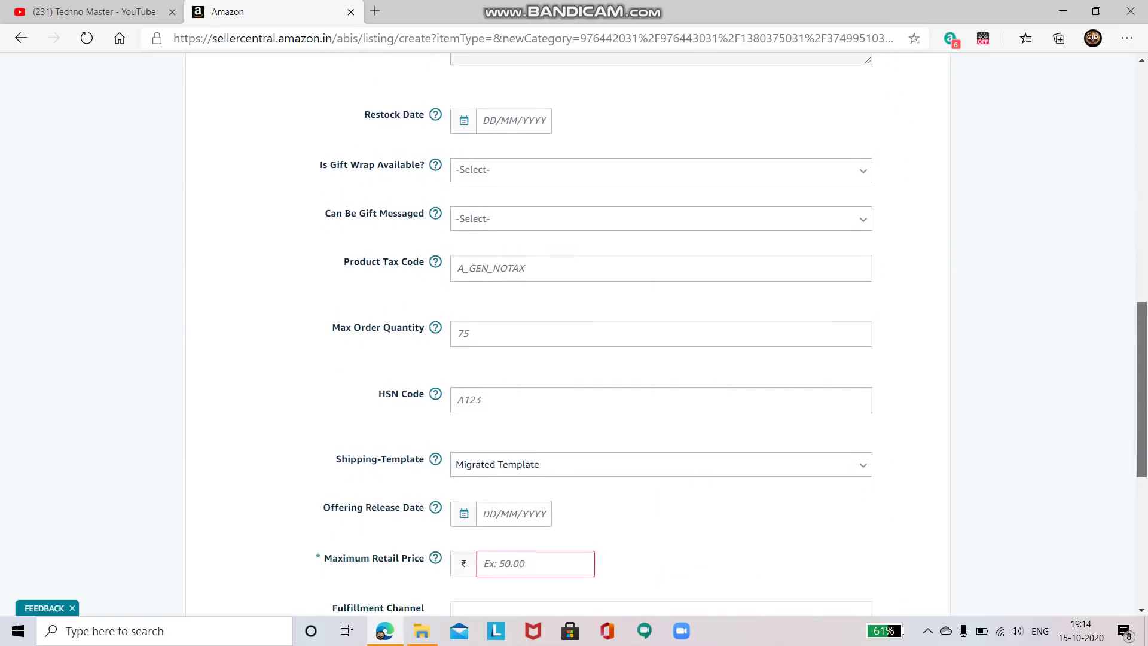
{"action": "scroll", "coordinate": [661, 335], "scroll_direction": "up", "scroll_amount": 2}
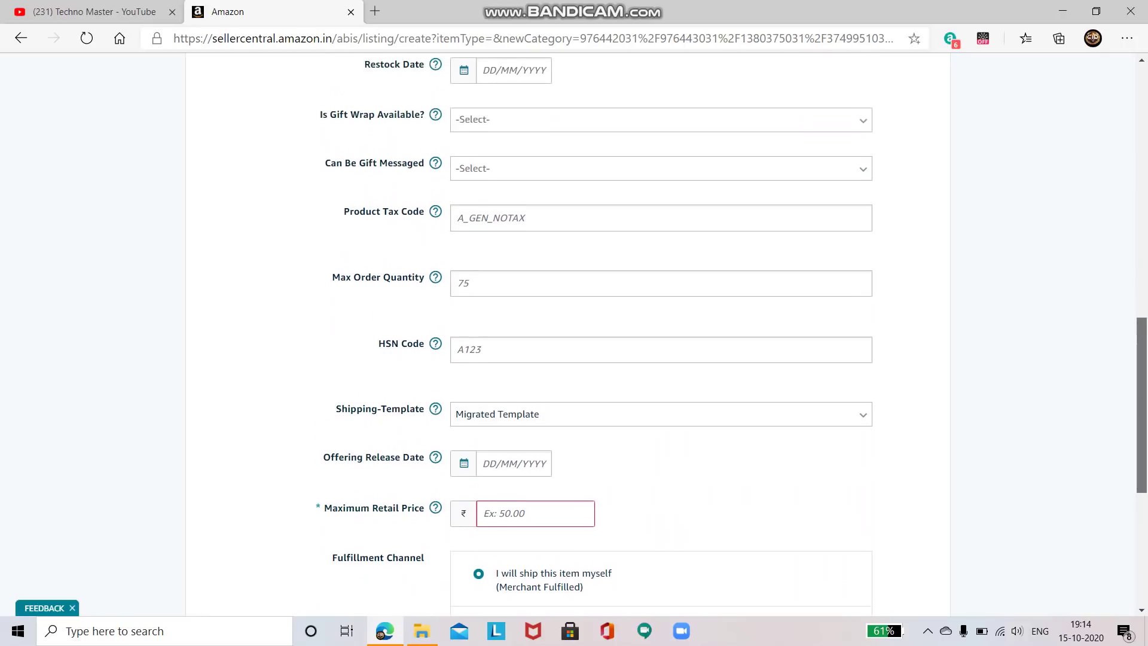
{"action": "left_click", "coordinate": [661, 144]}
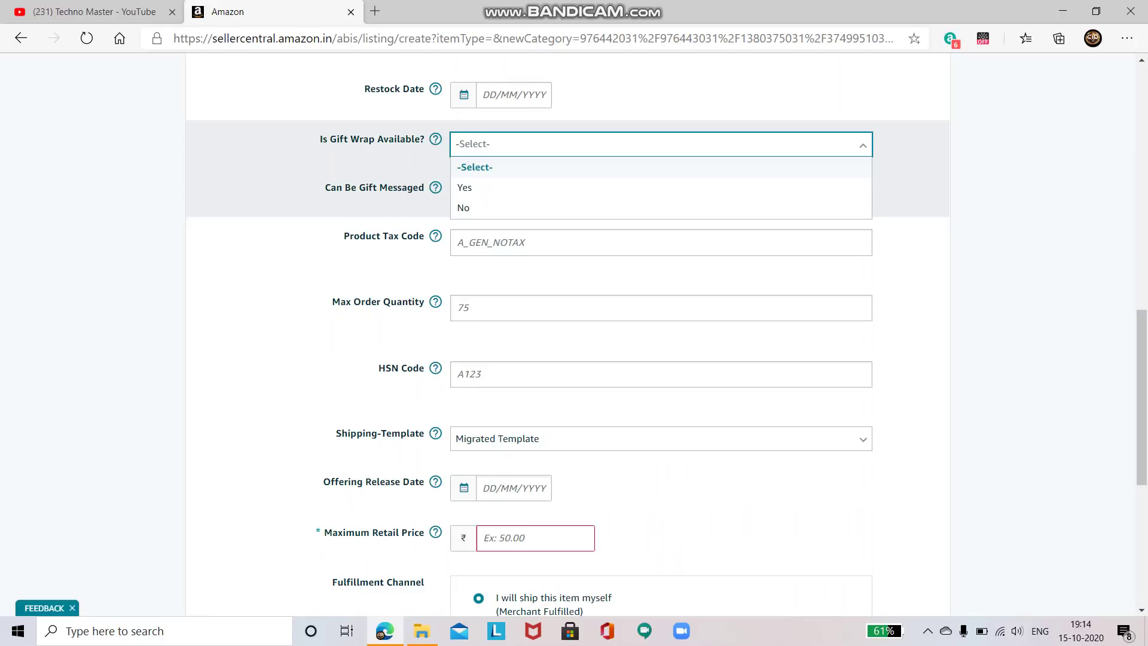
{"action": "key", "text": "Down"}
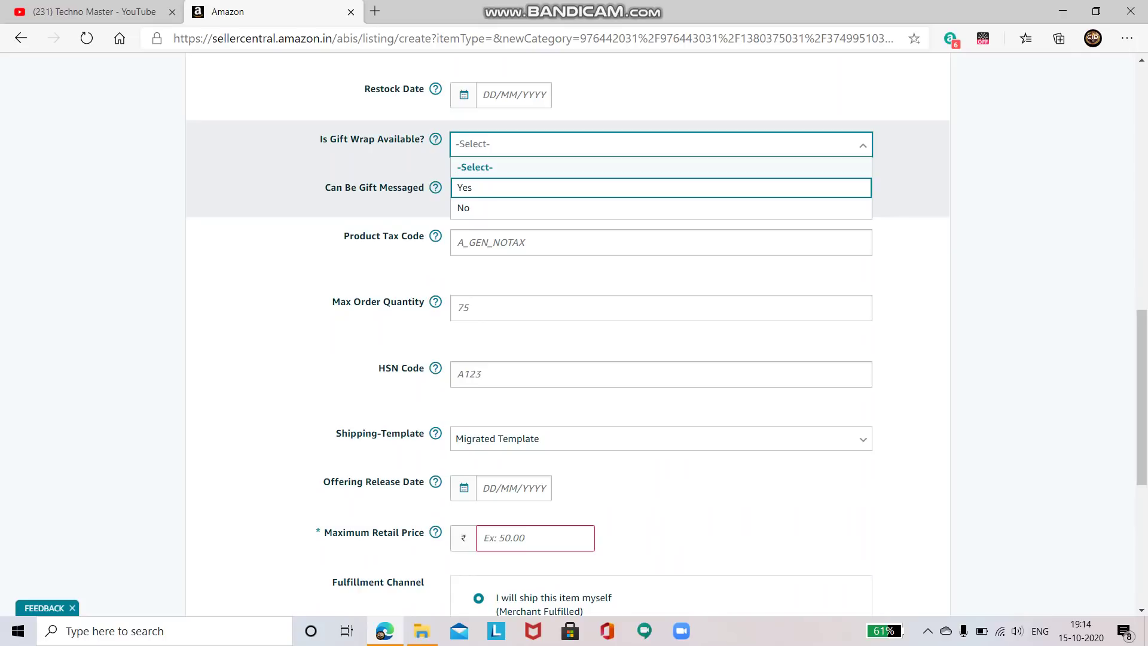
{"action": "key", "text": "Return"}
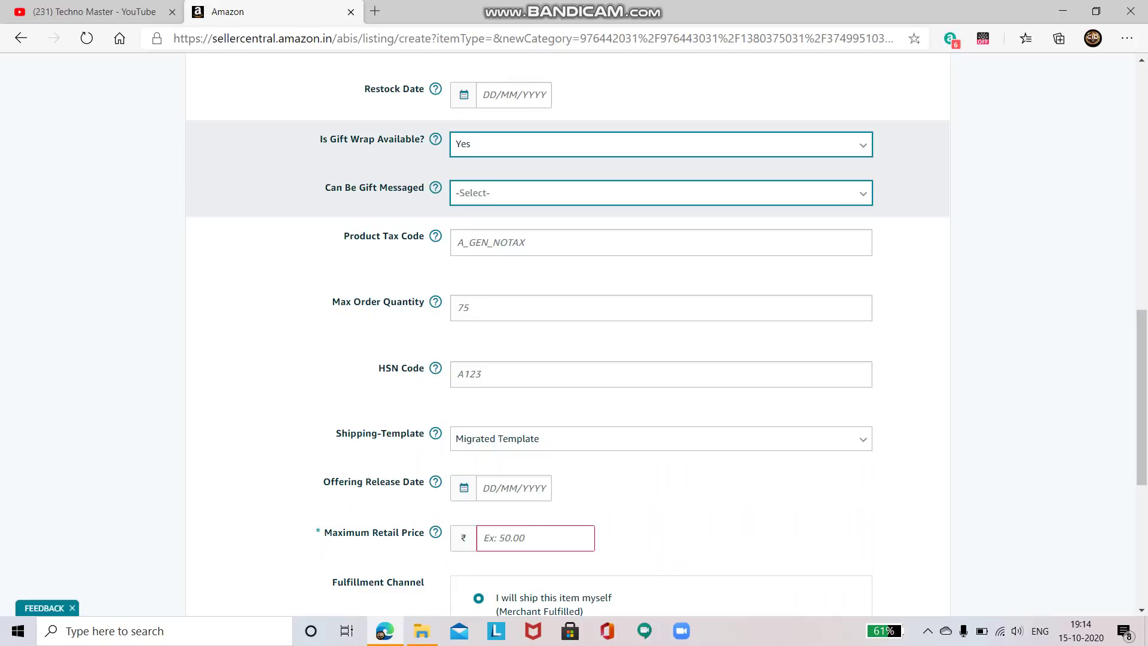
{"action": "key", "text": "Return"}
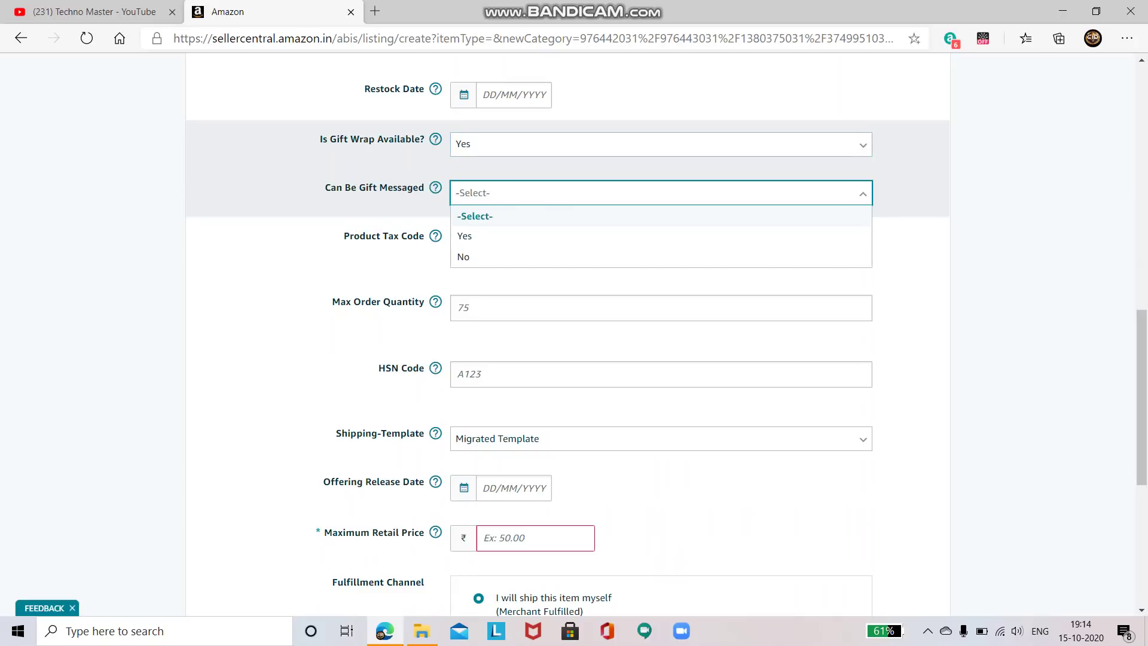
{"action": "mouse_move", "coordinate": [435, 187]}
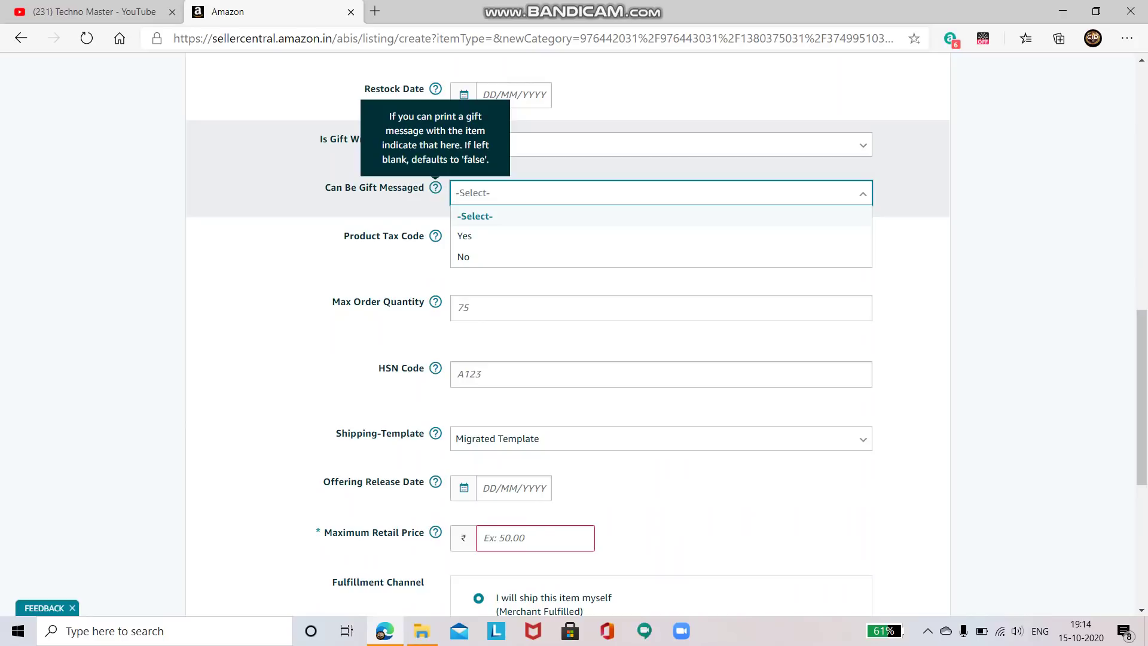
{"action": "key", "text": "Down"}
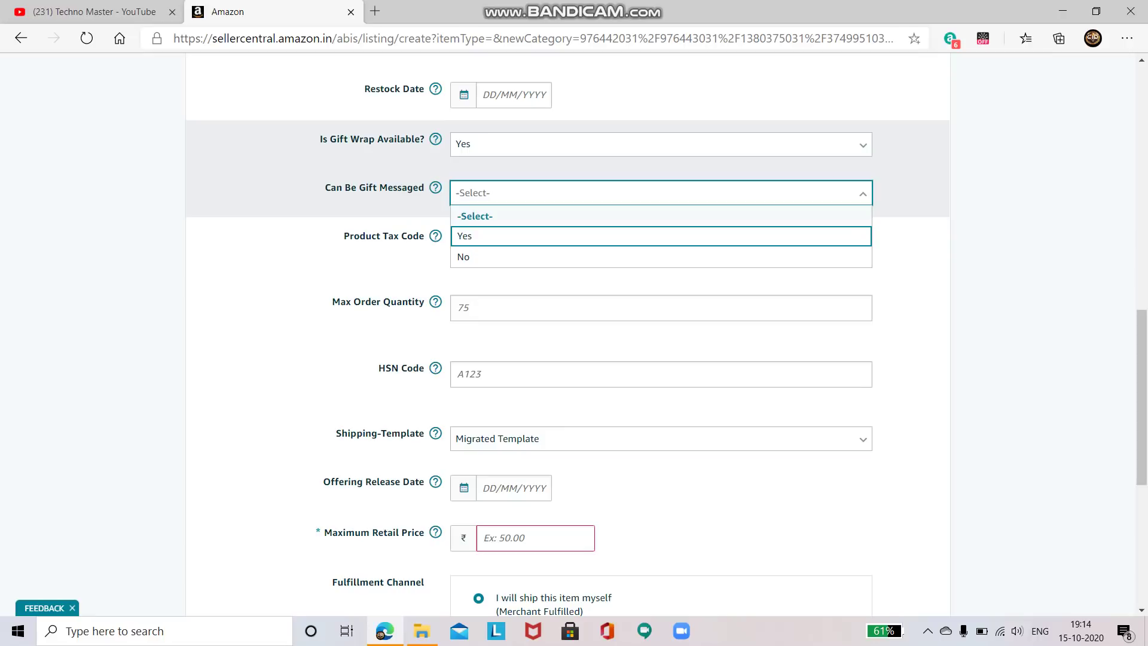
{"action": "key", "text": "Tab"}
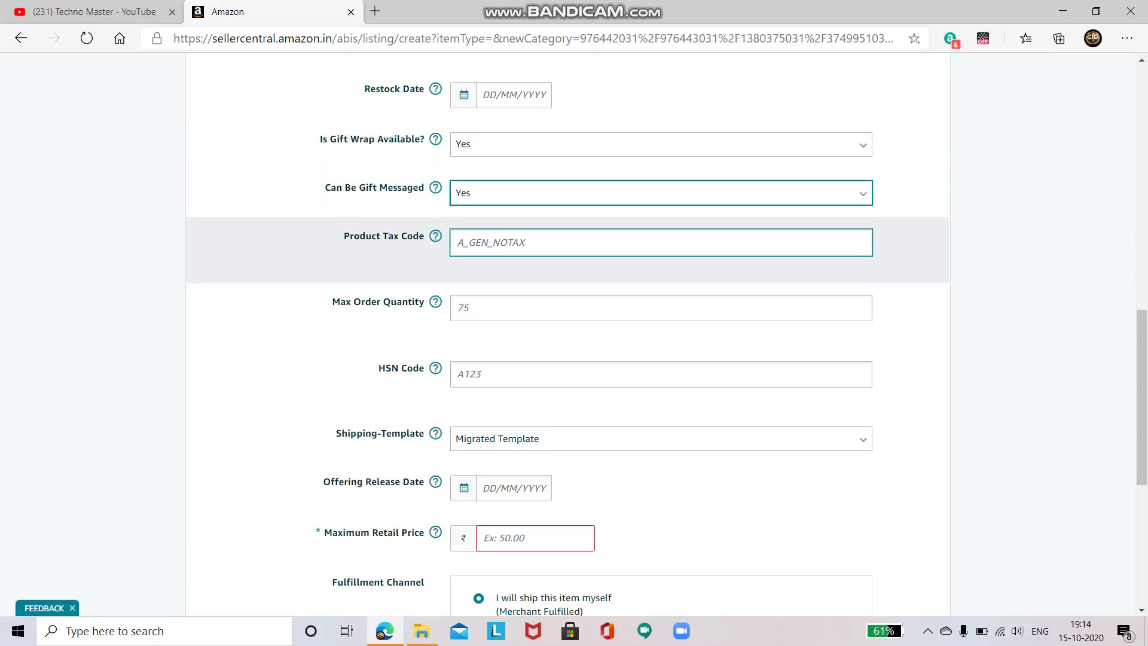
Look through the product tax code list and leave it unchanged
{"action": "key", "text": "Down"}
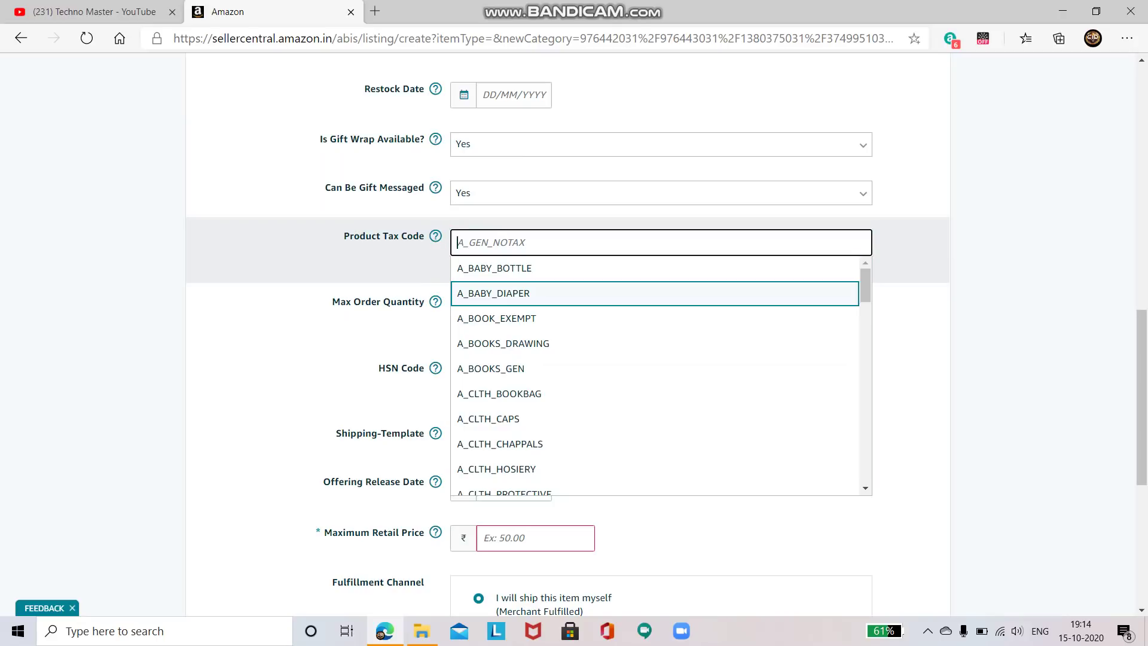
{"action": "scroll", "coordinate": [658, 376], "scroll_direction": "down", "scroll_amount": 3}
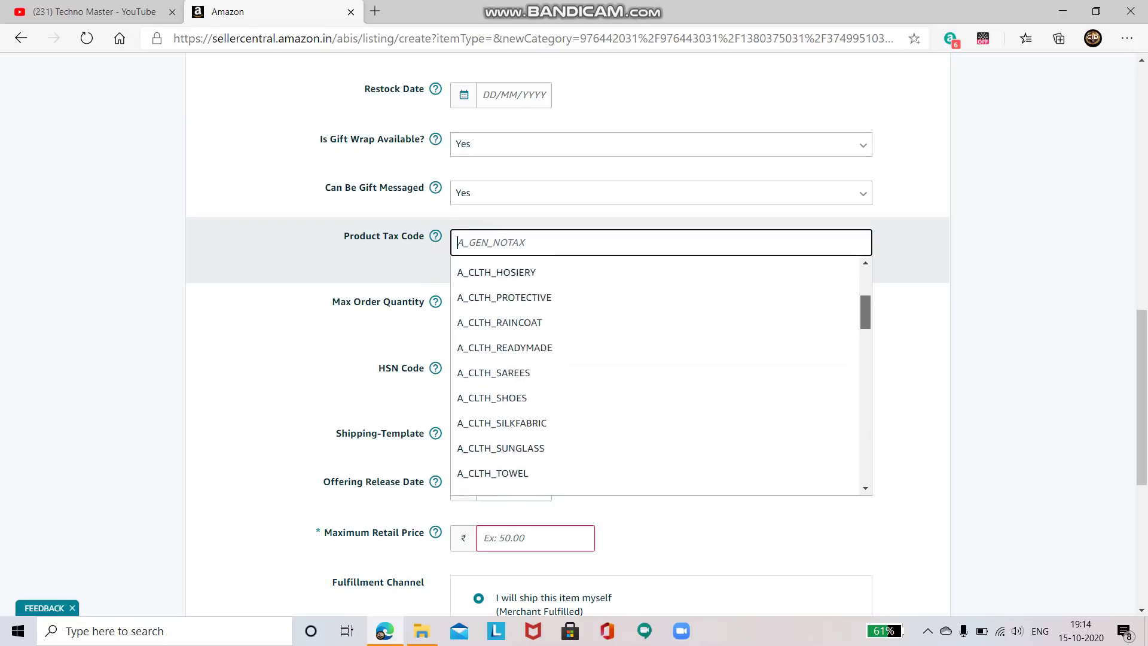
{"action": "scroll", "coordinate": [657, 377], "scroll_direction": "up", "scroll_amount": 2}
{"action": "scroll", "coordinate": [658, 376], "scroll_direction": "down", "scroll_amount": 8}
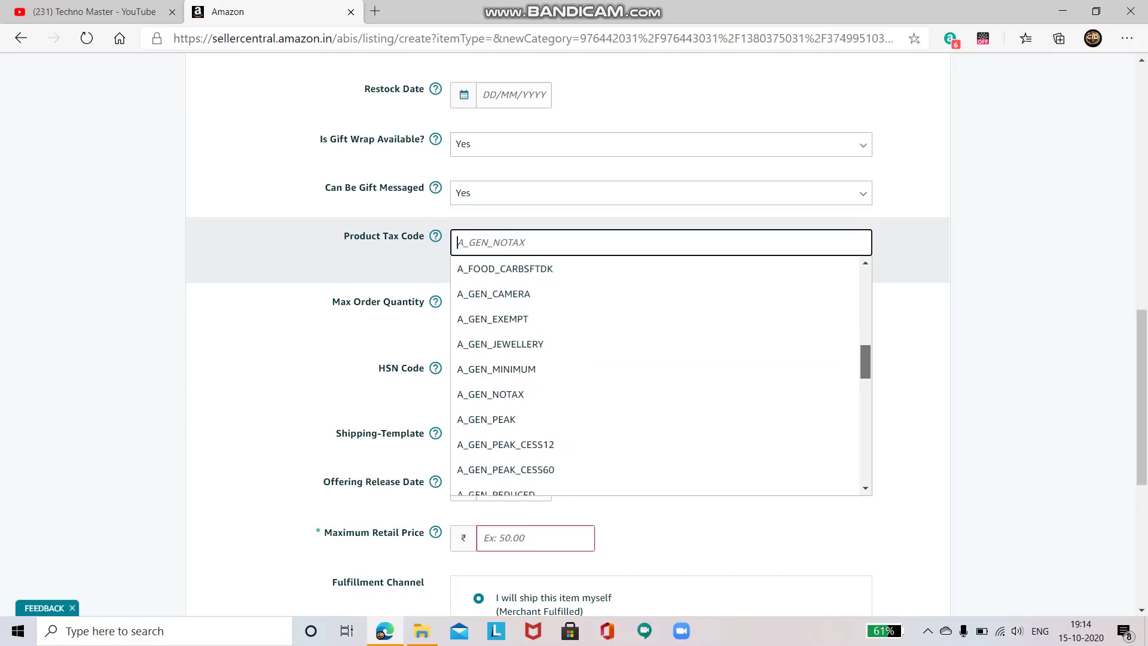
{"action": "scroll", "coordinate": [657, 377], "scroll_direction": "down", "scroll_amount": 4}
{"action": "scroll", "coordinate": [658, 377], "scroll_direction": "up", "scroll_amount": 2}
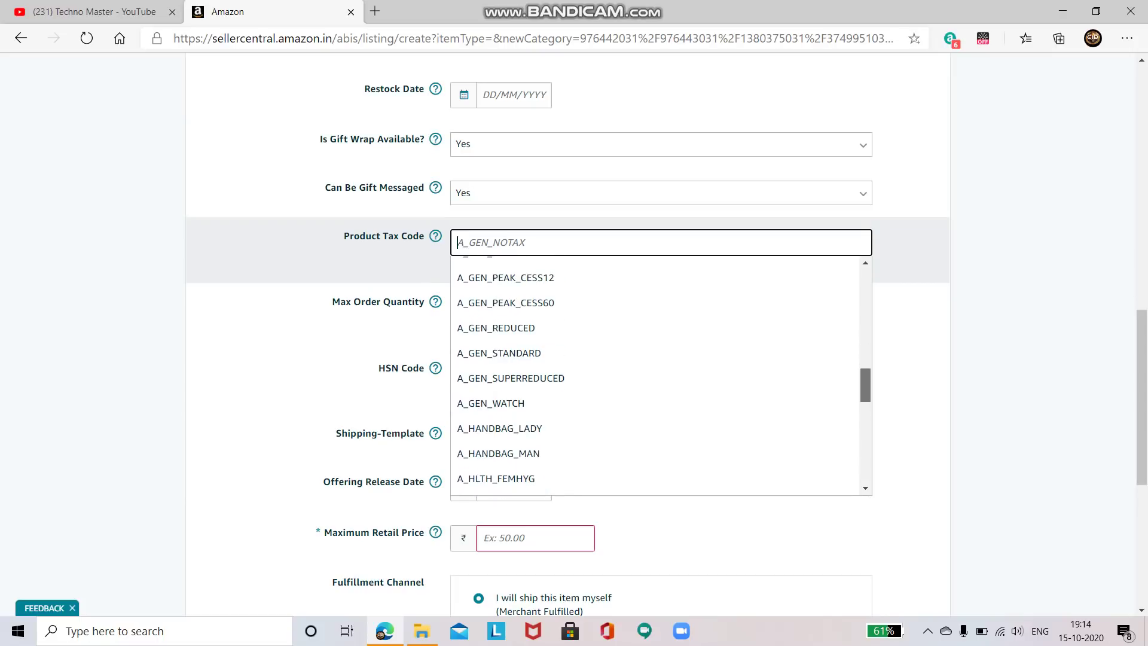
{"action": "key", "text": "Escape"}
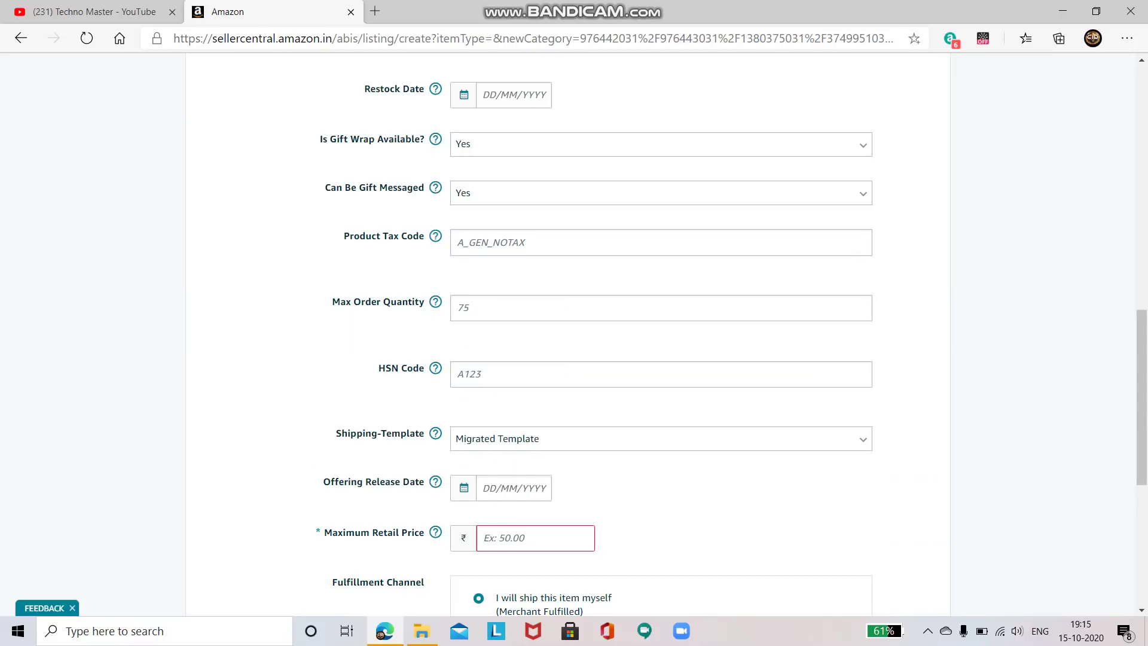
Set Max Order Quantity to 1 and Maximum Retail Price to 5000
{"action": "left_click", "coordinate": [458, 307]}
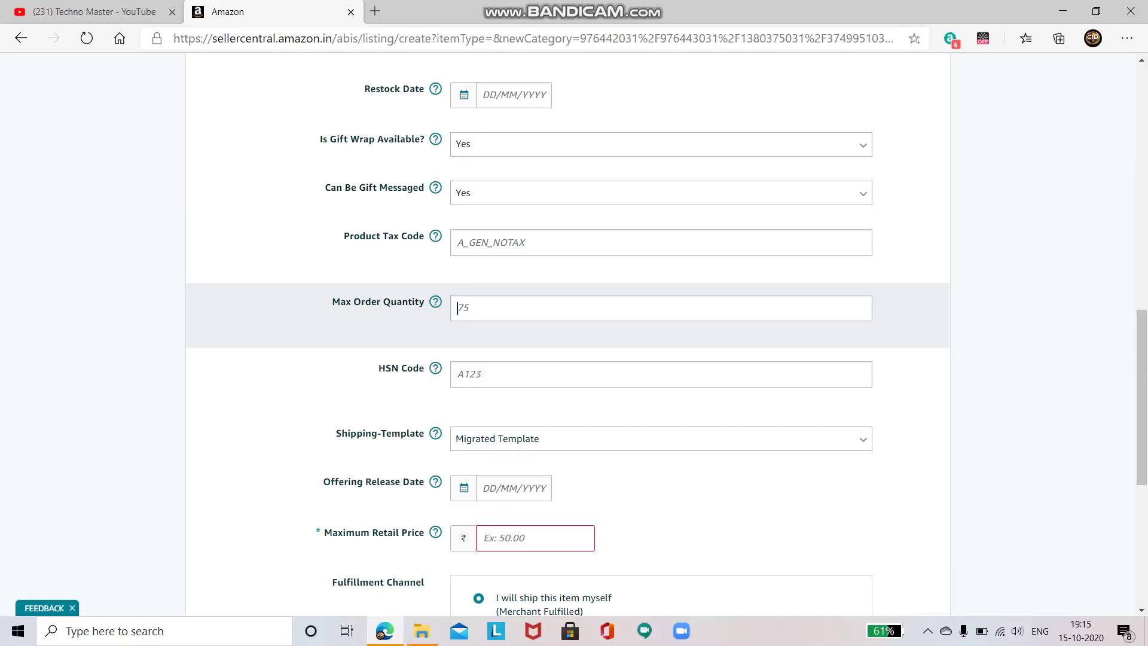
{"action": "type", "text": "1"}
{"action": "scroll", "coordinate": [574, 335], "scroll_direction": "up", "scroll_amount": 7}
{"action": "scroll", "coordinate": [574, 335], "scroll_direction": "down", "scroll_amount": 10}
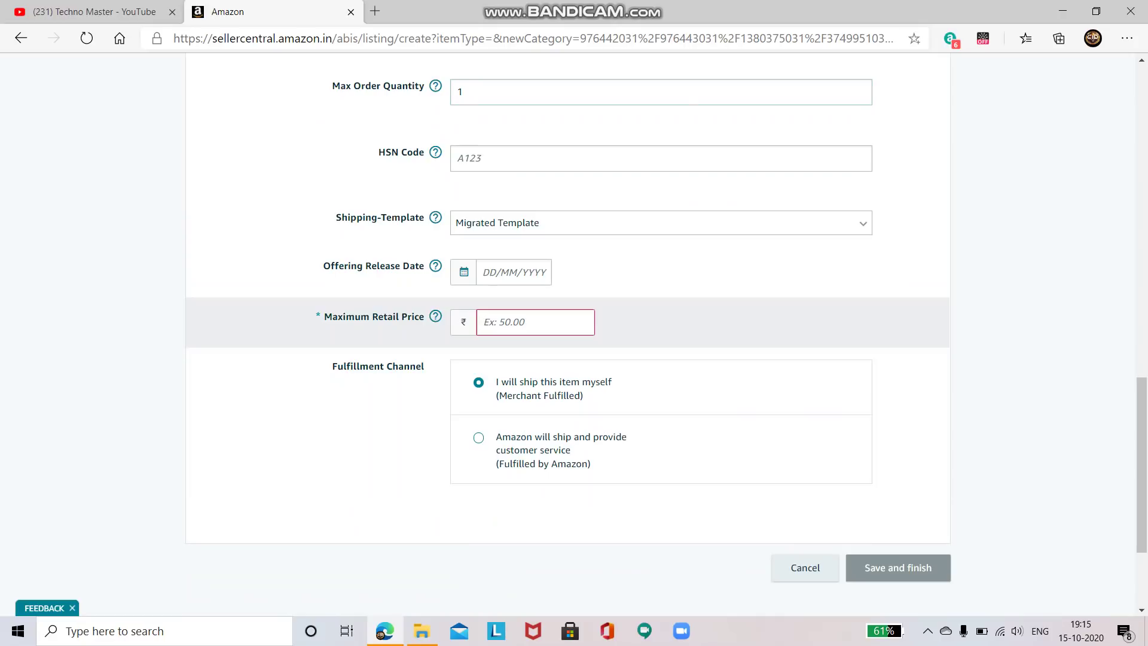
{"action": "type", "text": "5000"}
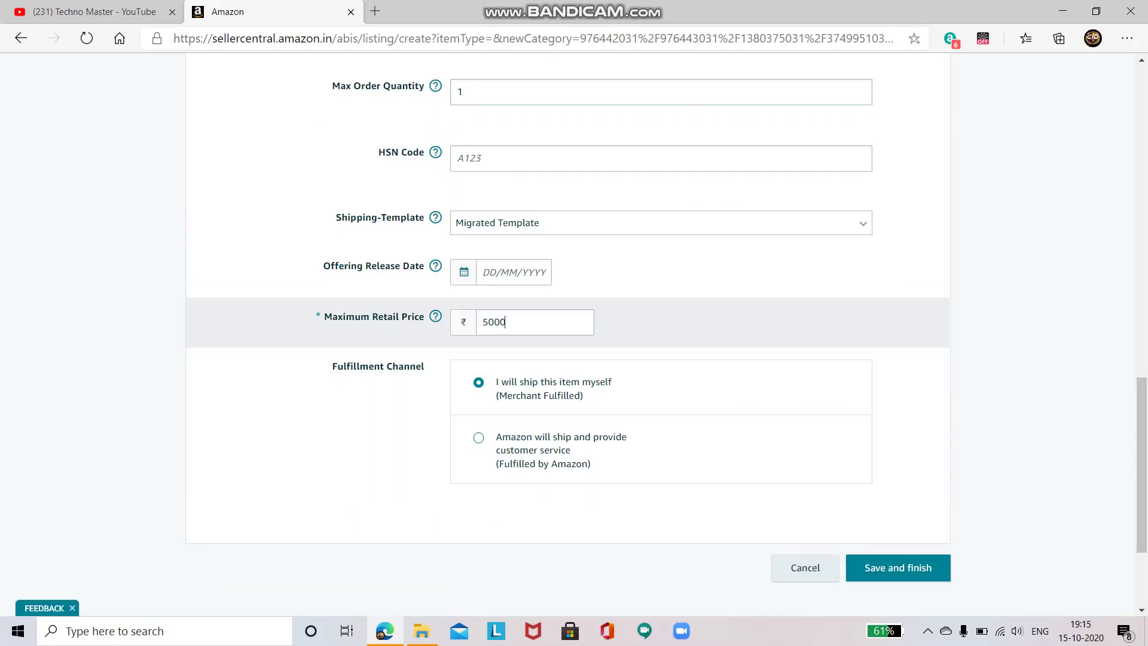
{"action": "key", "text": "Tab"}
{"action": "key", "text": "Return"}
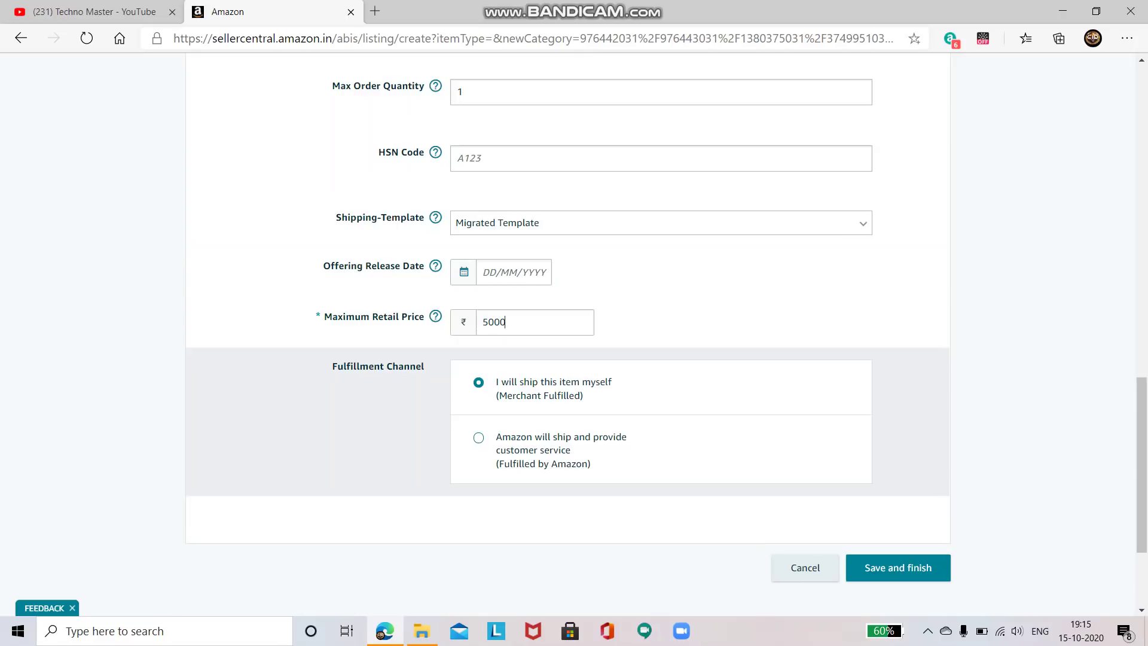
{"action": "key", "text": "Tab"}
{"action": "scroll", "coordinate": [568, 335], "scroll_direction": "up", "scroll_amount": 8}
{"action": "scroll", "coordinate": [568, 334], "scroll_direction": "up", "scroll_amount": 6}
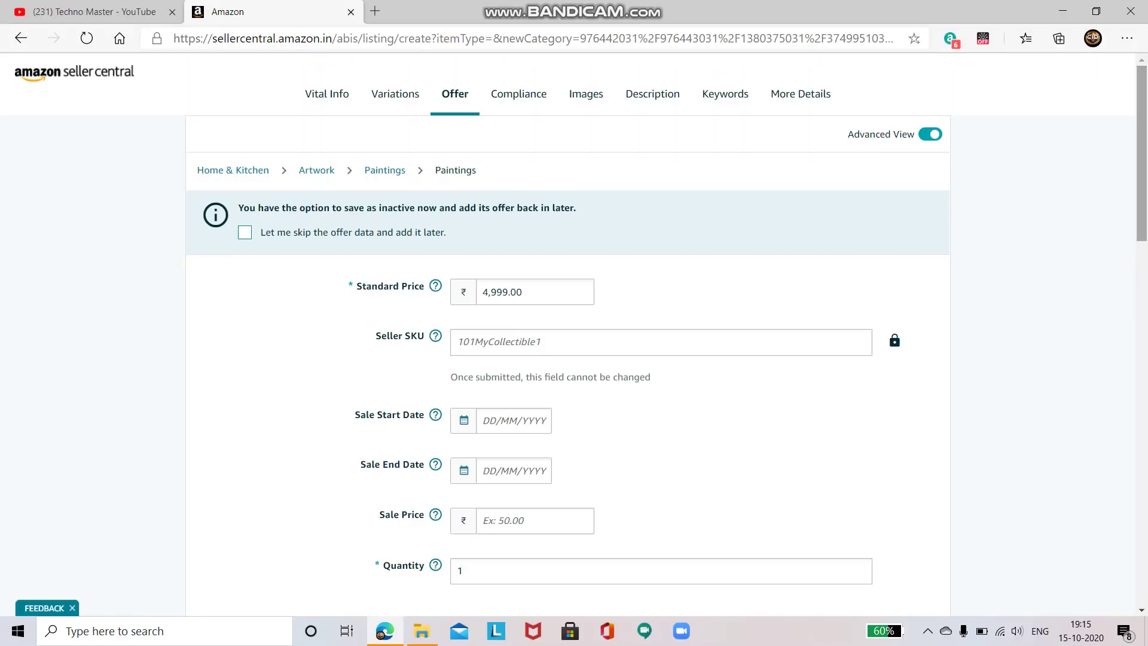
Scroll through the Compliance tab's battery and dangerous-goods fields without changing them
{"action": "left_click", "coordinate": [518, 94]}
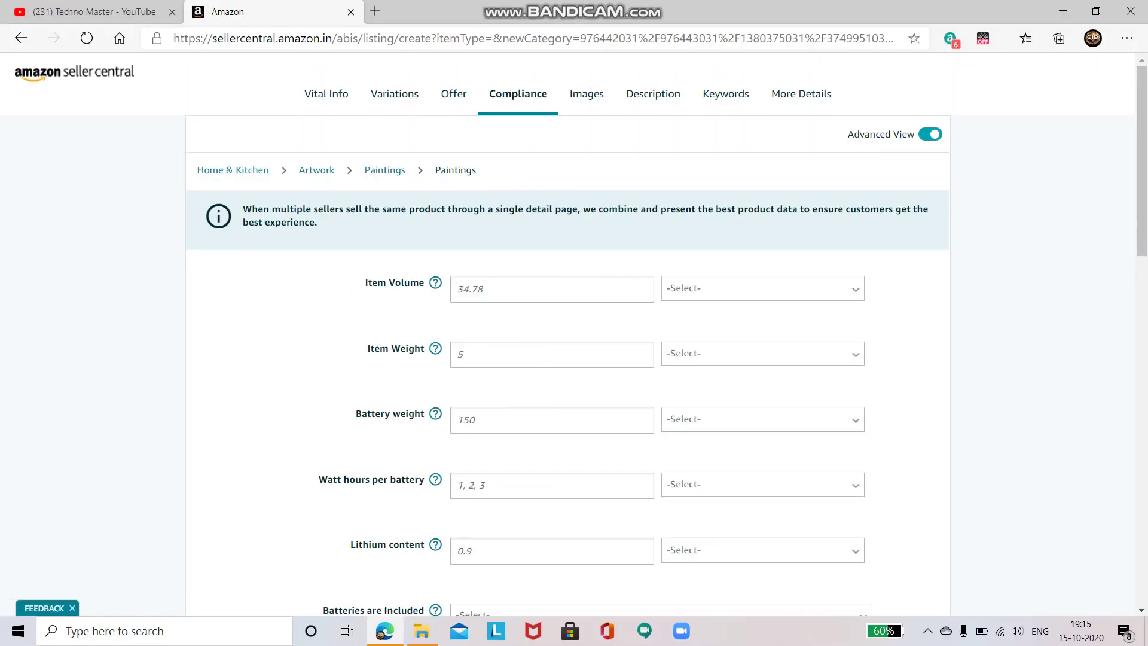
{"action": "scroll", "coordinate": [568, 335], "scroll_direction": "down", "scroll_amount": 2}
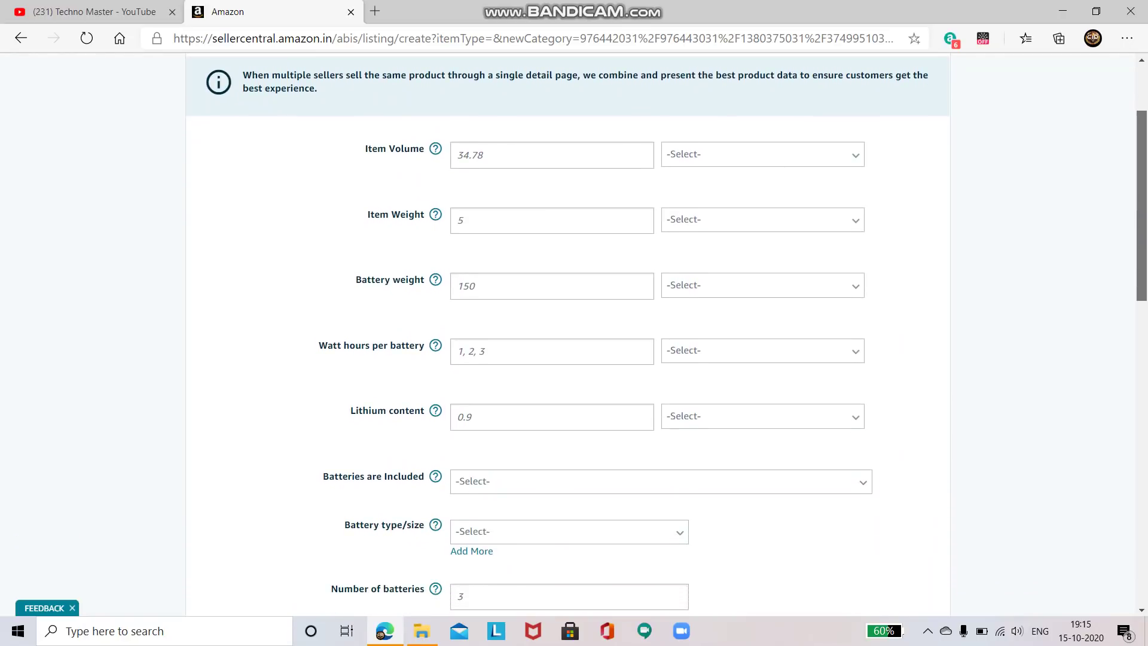
{"action": "scroll", "coordinate": [568, 334], "scroll_direction": "down", "scroll_amount": 4}
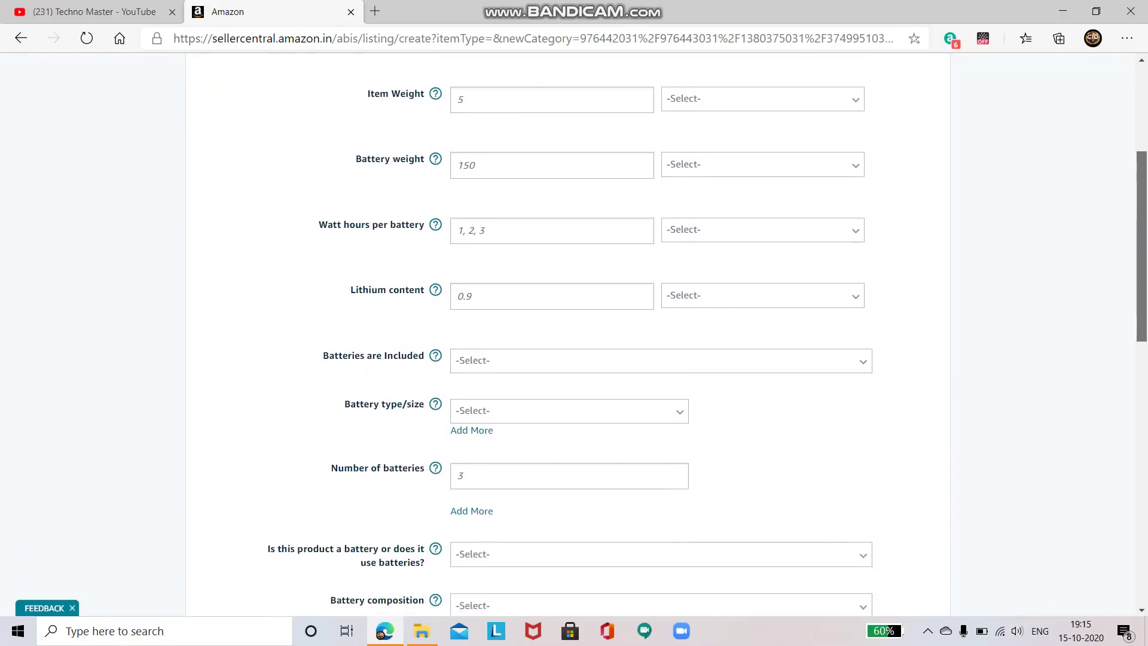
{"action": "scroll", "coordinate": [568, 334], "scroll_direction": "down", "scroll_amount": 3}
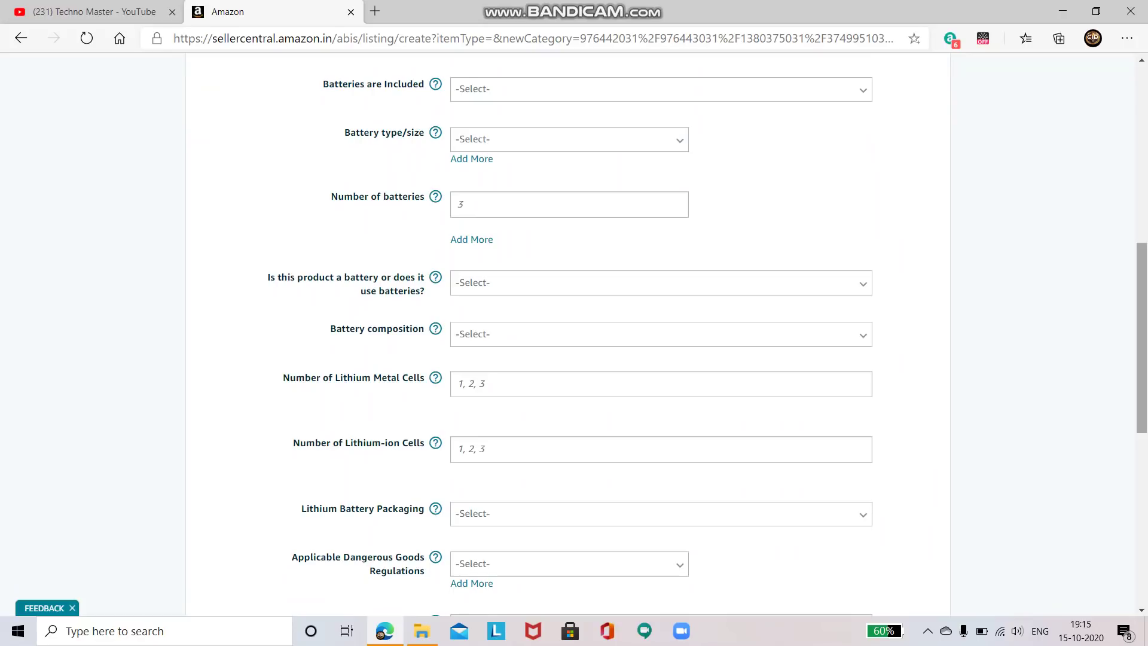
{"action": "scroll", "coordinate": [568, 335], "scroll_direction": "down", "scroll_amount": 1}
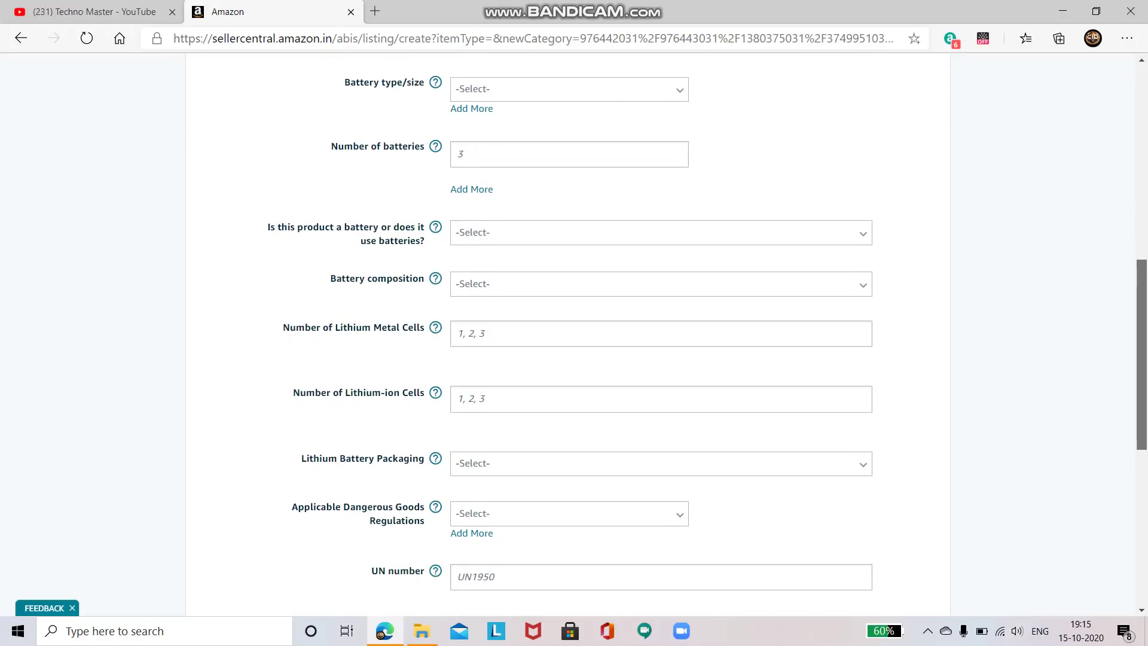
{"action": "scroll", "coordinate": [568, 335], "scroll_direction": "down", "scroll_amount": 1}
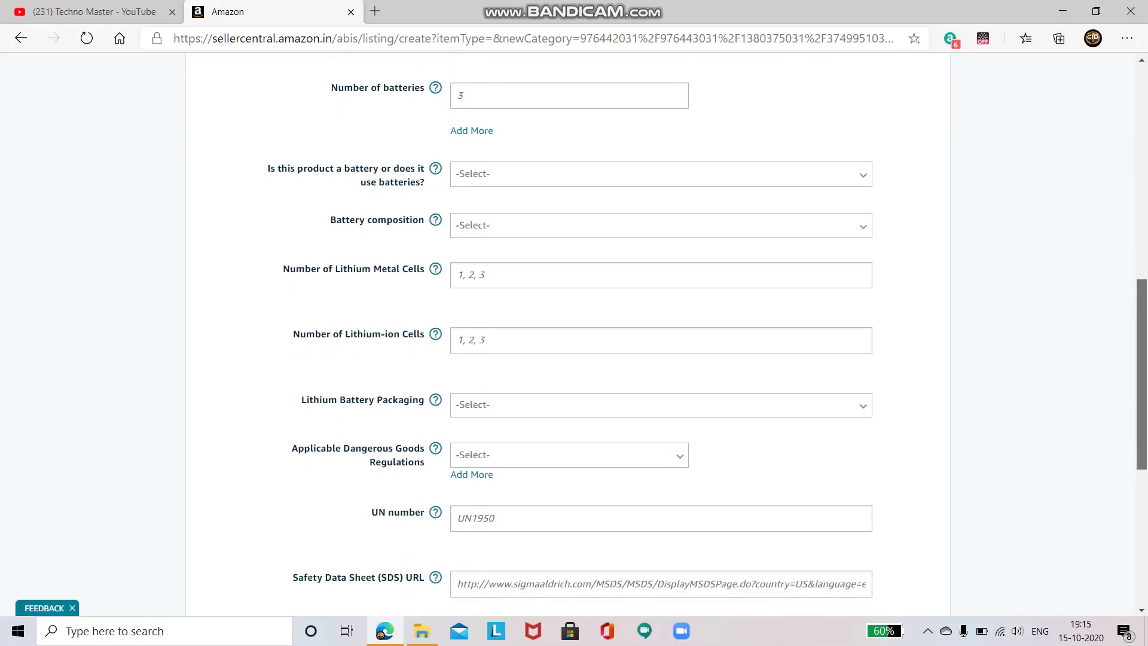
{"action": "scroll", "coordinate": [568, 335], "scroll_direction": "down", "scroll_amount": 1}
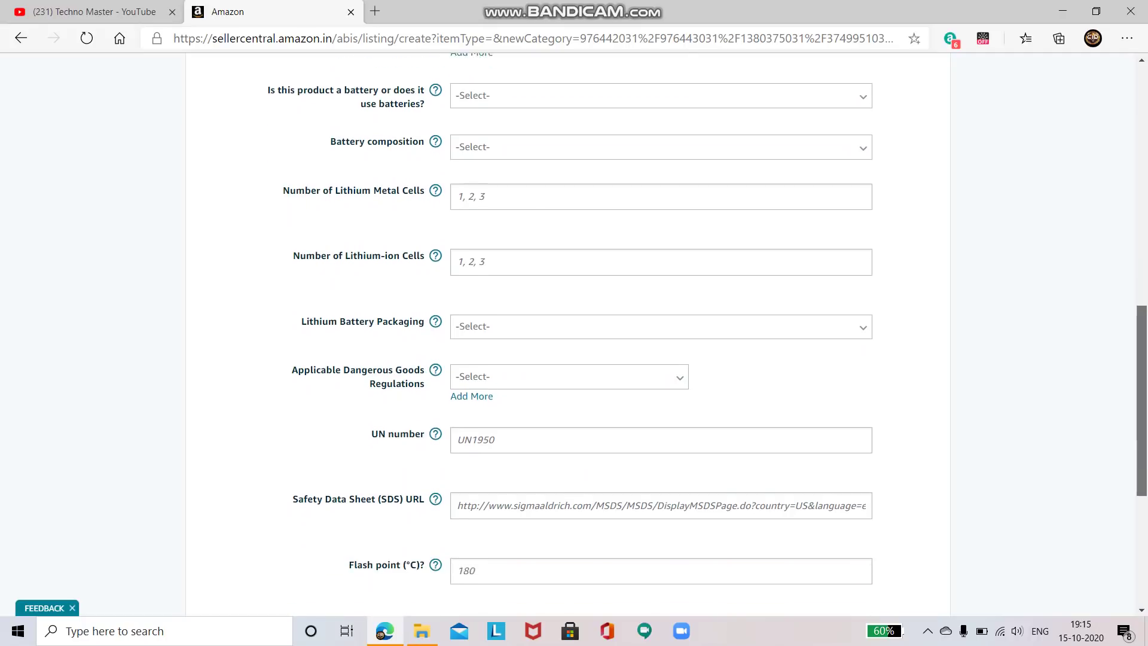
{"action": "scroll", "coordinate": [568, 335], "scroll_direction": "up", "scroll_amount": 5}
{"action": "scroll", "coordinate": [568, 335], "scroll_direction": "up", "scroll_amount": 1}
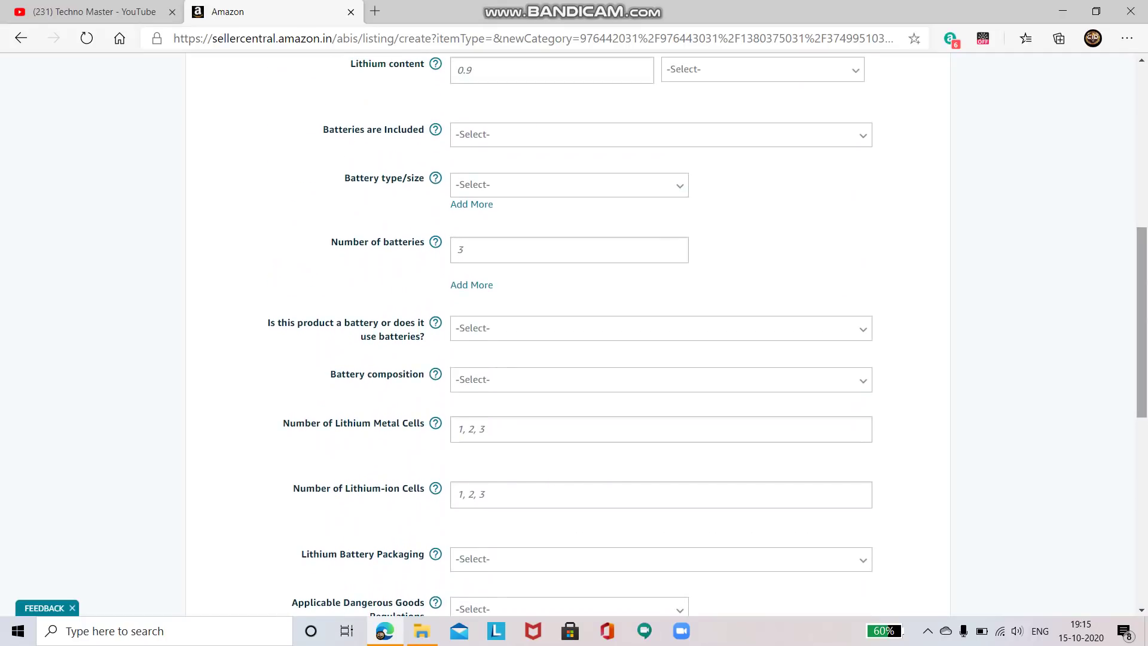
{"action": "scroll", "coordinate": [568, 335], "scroll_direction": "down", "scroll_amount": 3}
{"action": "scroll", "coordinate": [568, 335], "scroll_direction": "down", "scroll_amount": 3}
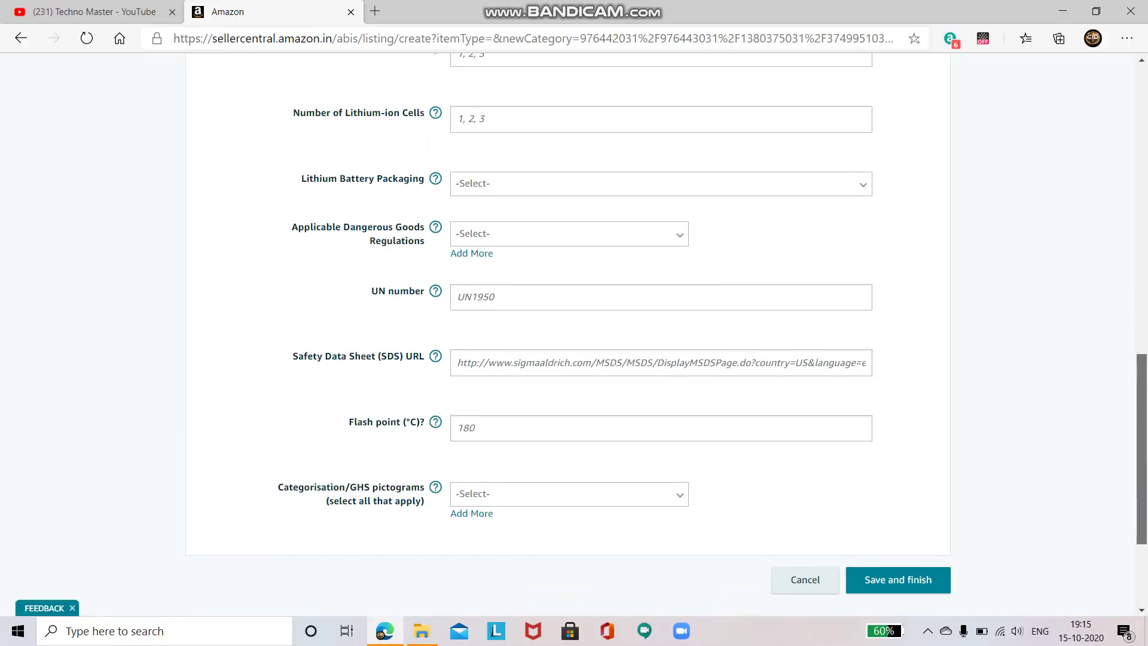
{"action": "scroll", "coordinate": [568, 334], "scroll_direction": "up", "scroll_amount": 14}
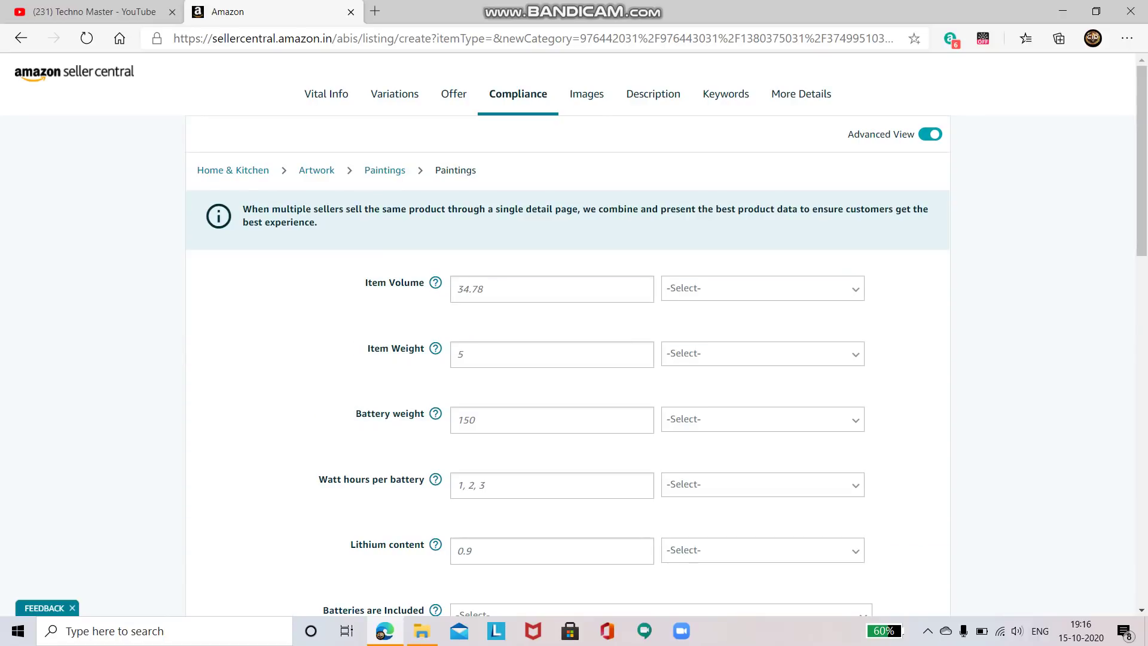
{"action": "left_click", "coordinate": [586, 94]}
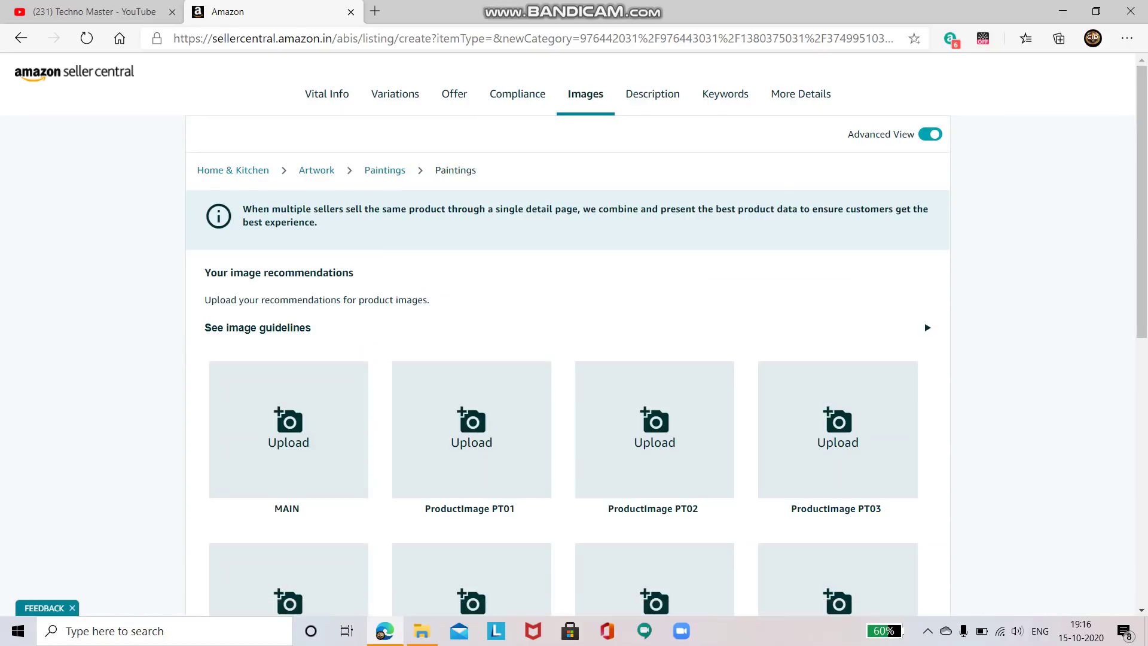
Scroll through the MAIN and PT01–PT08 upload tiles on the Images tab
{"action": "scroll", "coordinate": [574, 335], "scroll_direction": "down", "scroll_amount": 1}
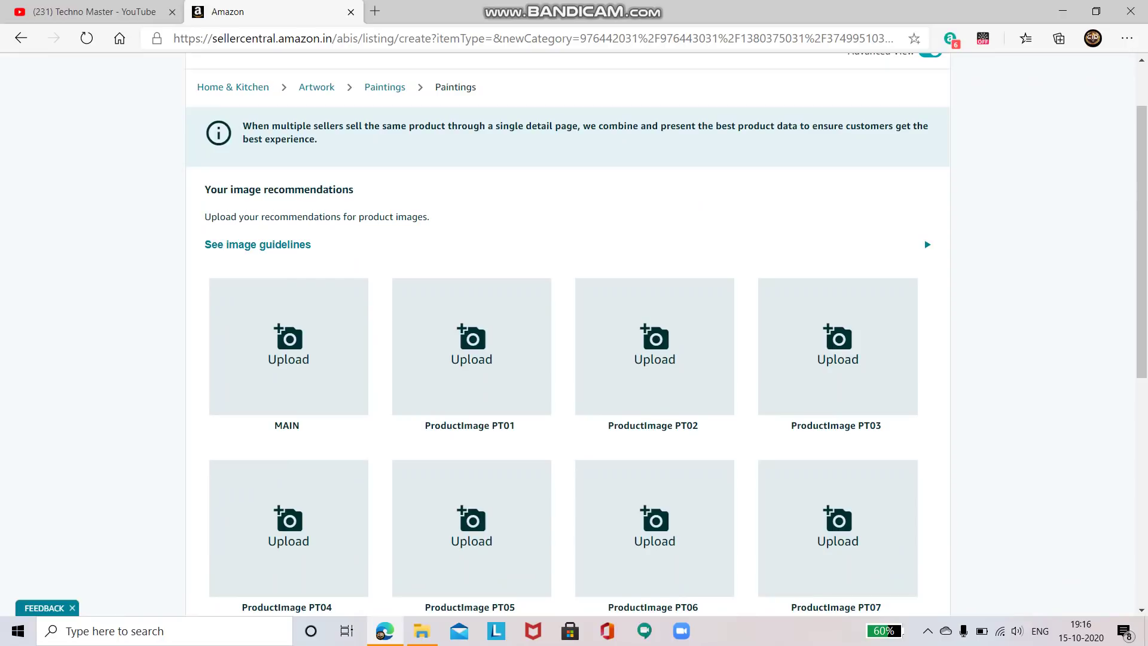
{"action": "scroll", "coordinate": [574, 335], "scroll_direction": "up", "scroll_amount": 1}
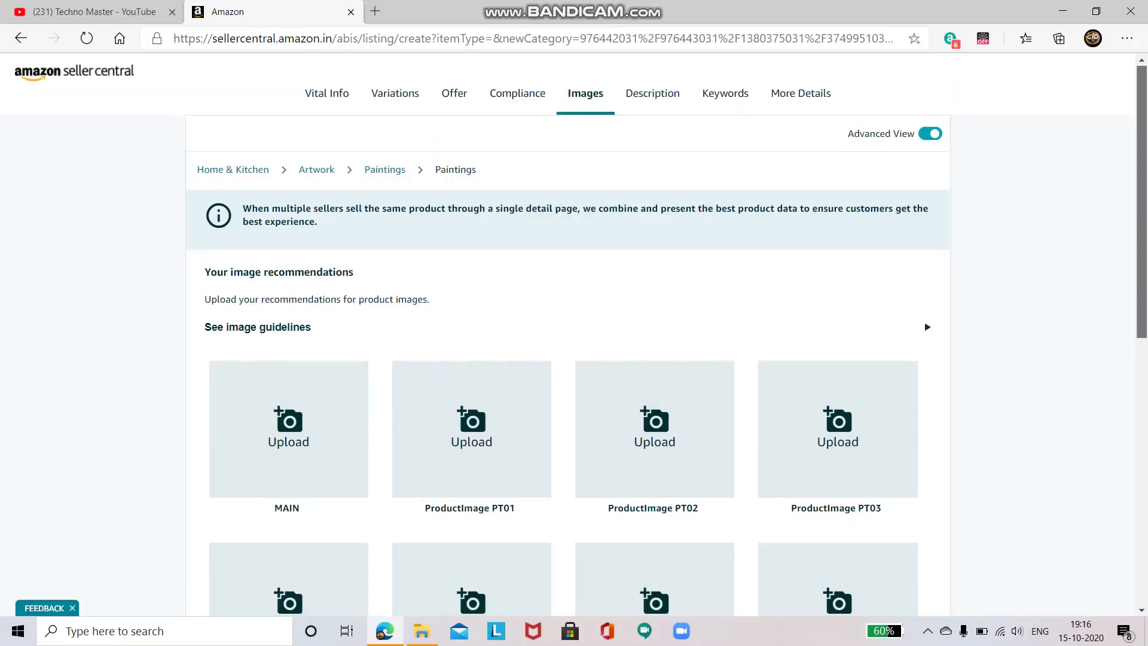
{"action": "scroll", "coordinate": [574, 335], "scroll_direction": "down", "scroll_amount": 2}
{"action": "scroll", "coordinate": [471, 224], "scroll_direction": "down", "scroll_amount": 2}
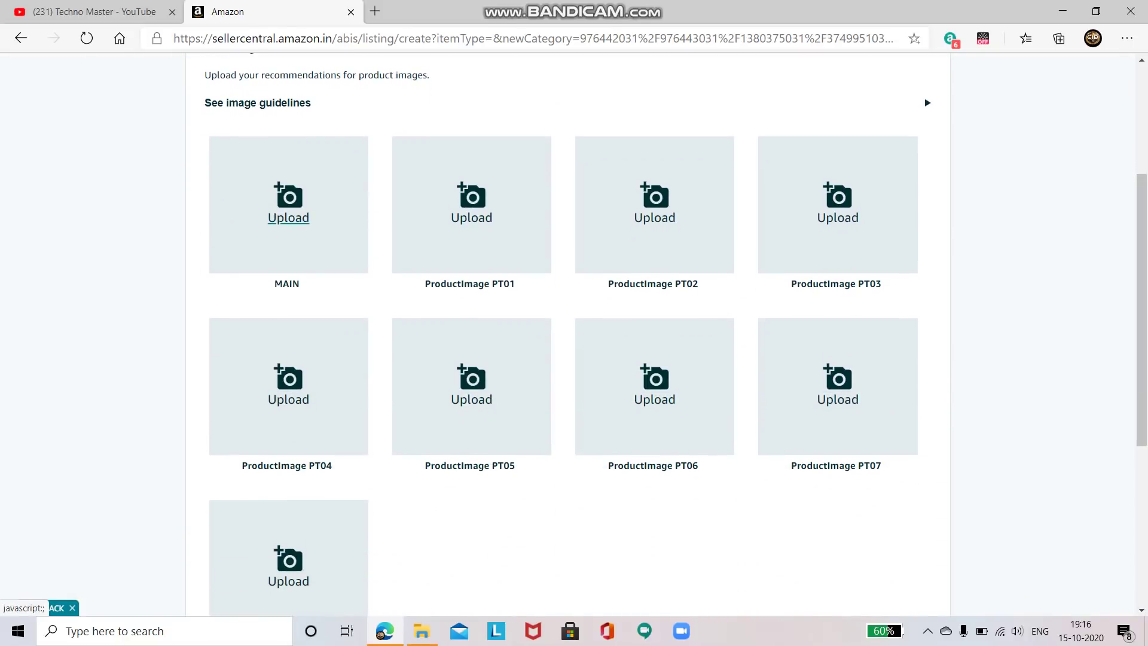
Upload Polish_20201003_165604787 from the Photo Editor folder as the MAIN image
{"action": "left_click", "coordinate": [288, 218]}
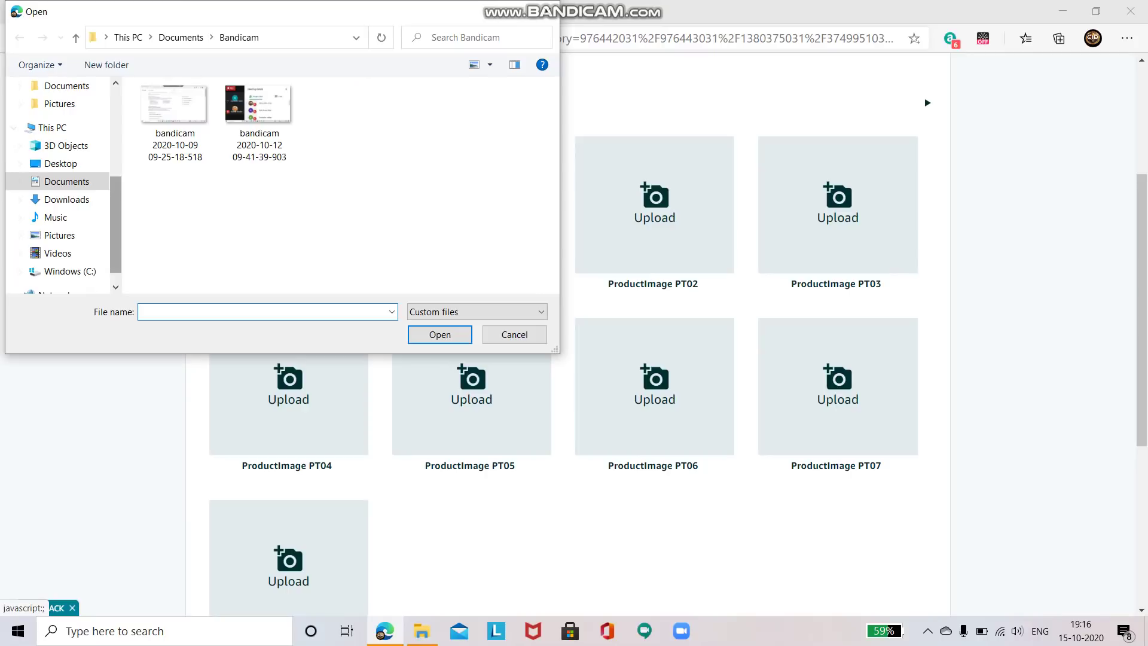
{"action": "scroll", "coordinate": [60, 186], "scroll_direction": "up", "scroll_amount": 4}
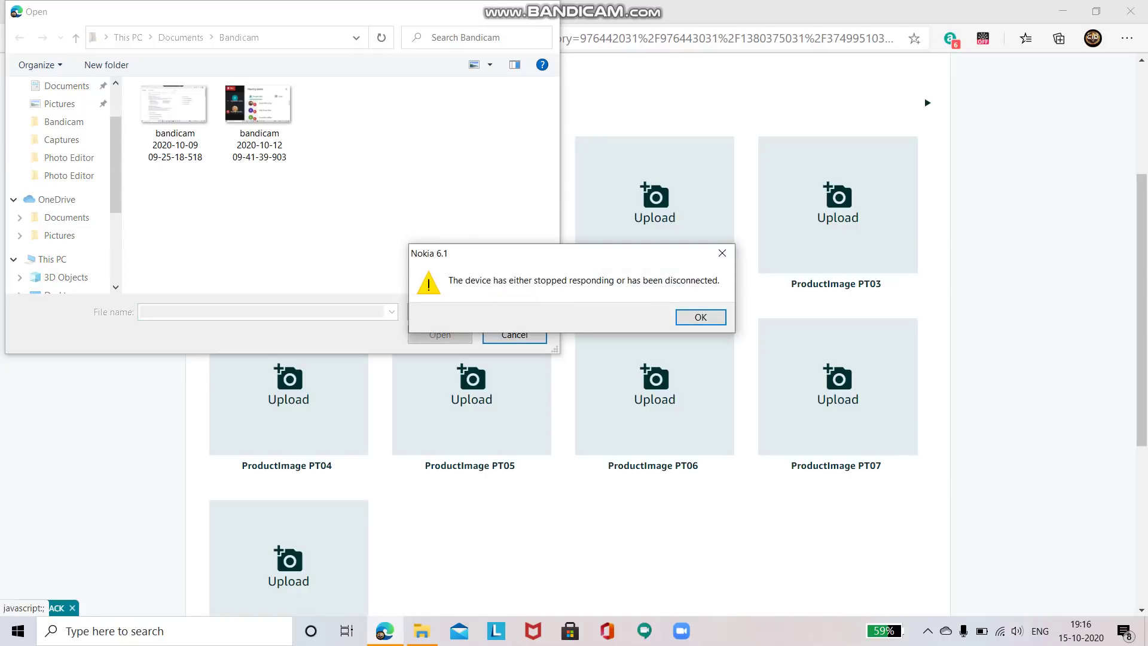
{"action": "key", "text": "Return"}
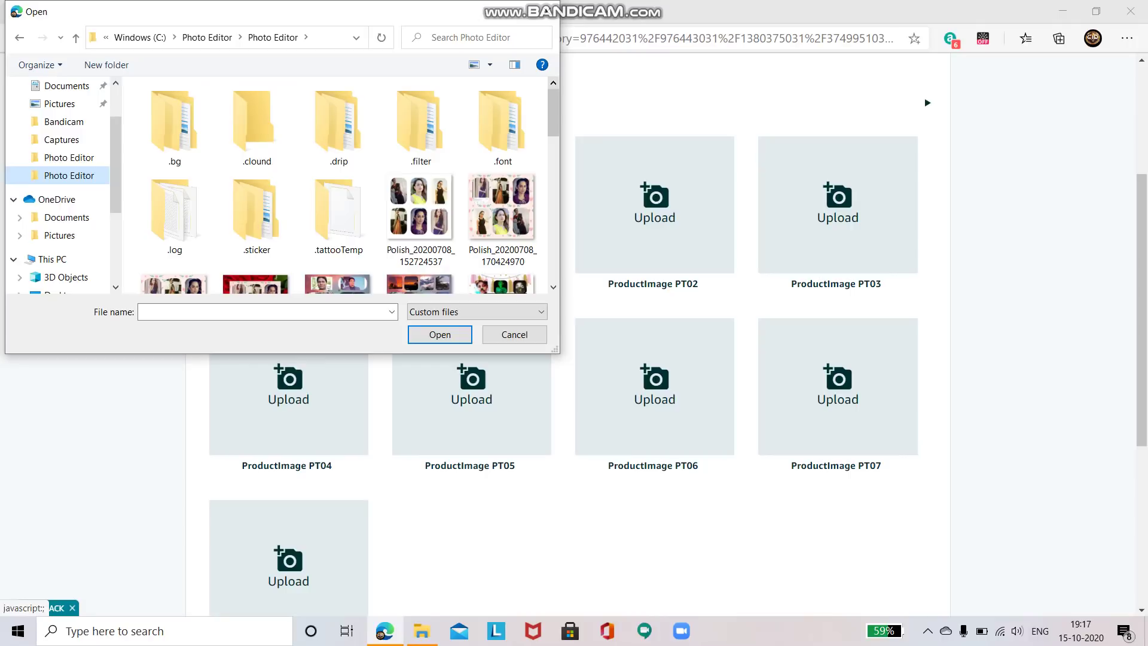
{"action": "scroll", "coordinate": [344, 184], "scroll_direction": "down", "scroll_amount": 3}
{"action": "scroll", "coordinate": [344, 185], "scroll_direction": "down", "scroll_amount": 3}
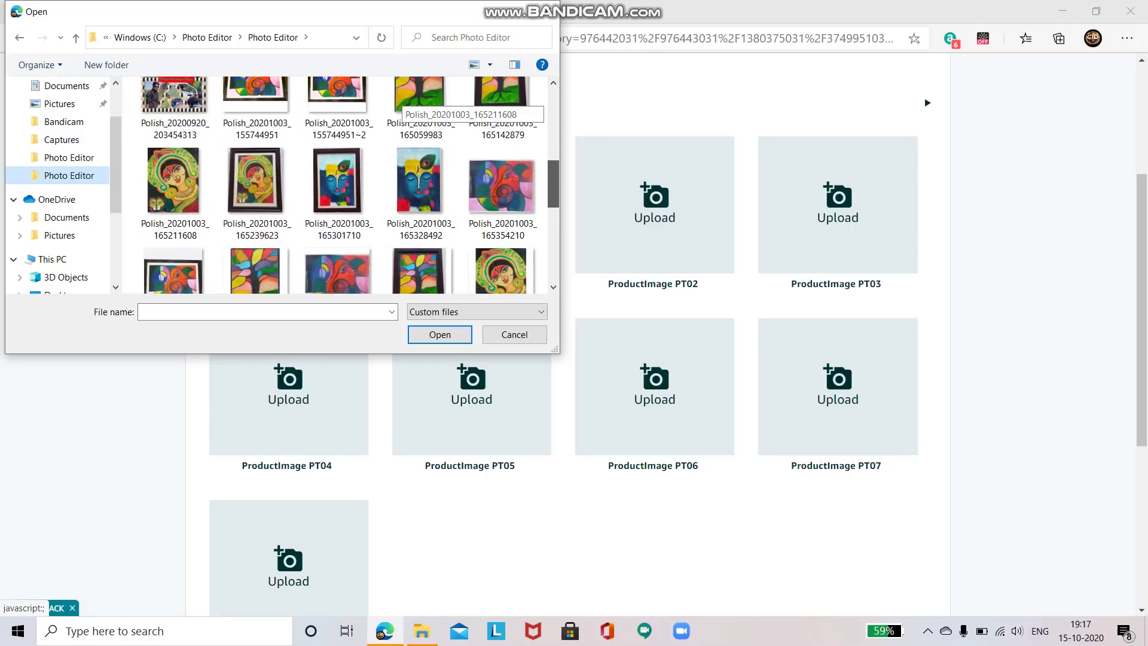
{"action": "left_click", "coordinate": [502, 192]}
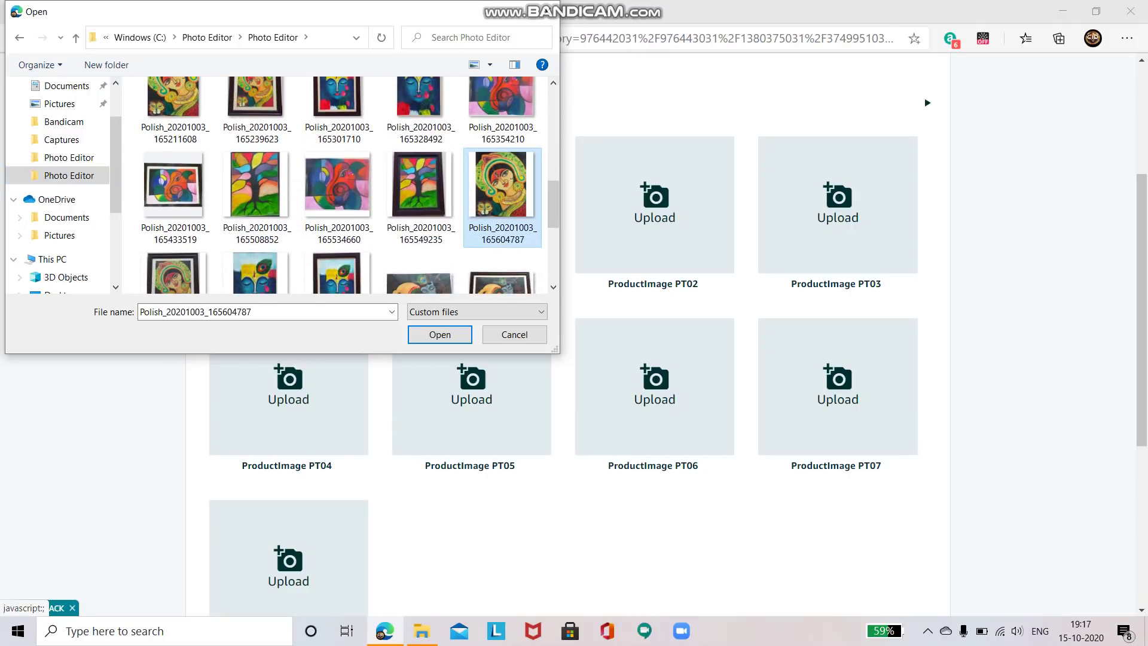
{"action": "double_click", "coordinate": [502, 191]}
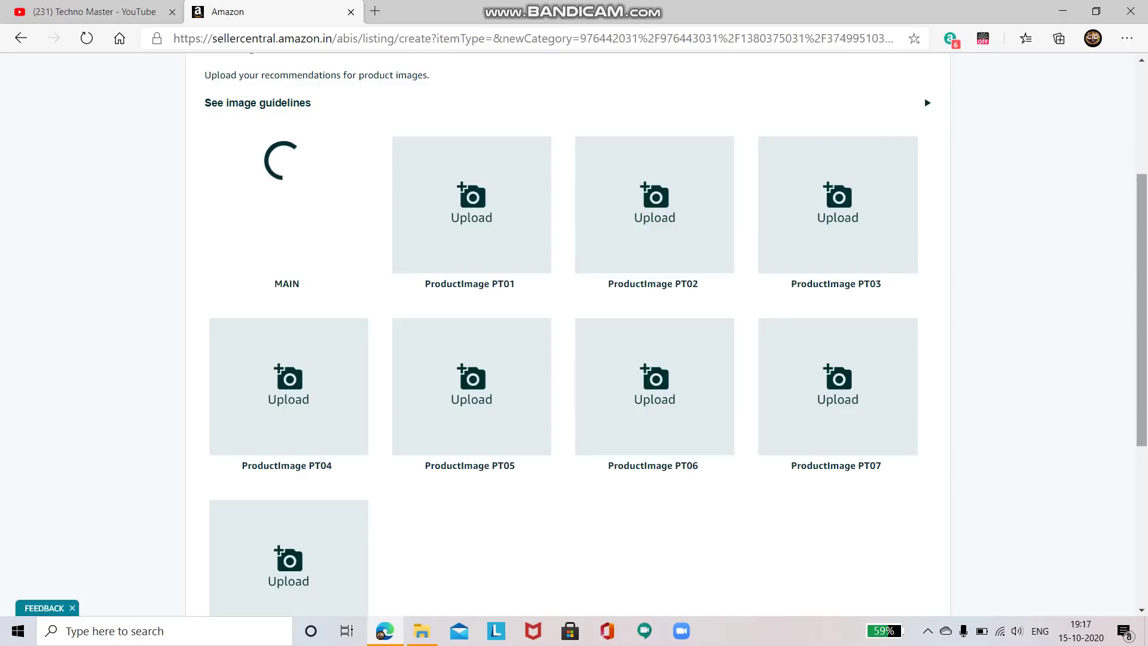
Wait until the goddess painting finishes uploading into the MAIN image slot
{"action": "scroll", "coordinate": [574, 335], "scroll_direction": "up", "scroll_amount": 4}
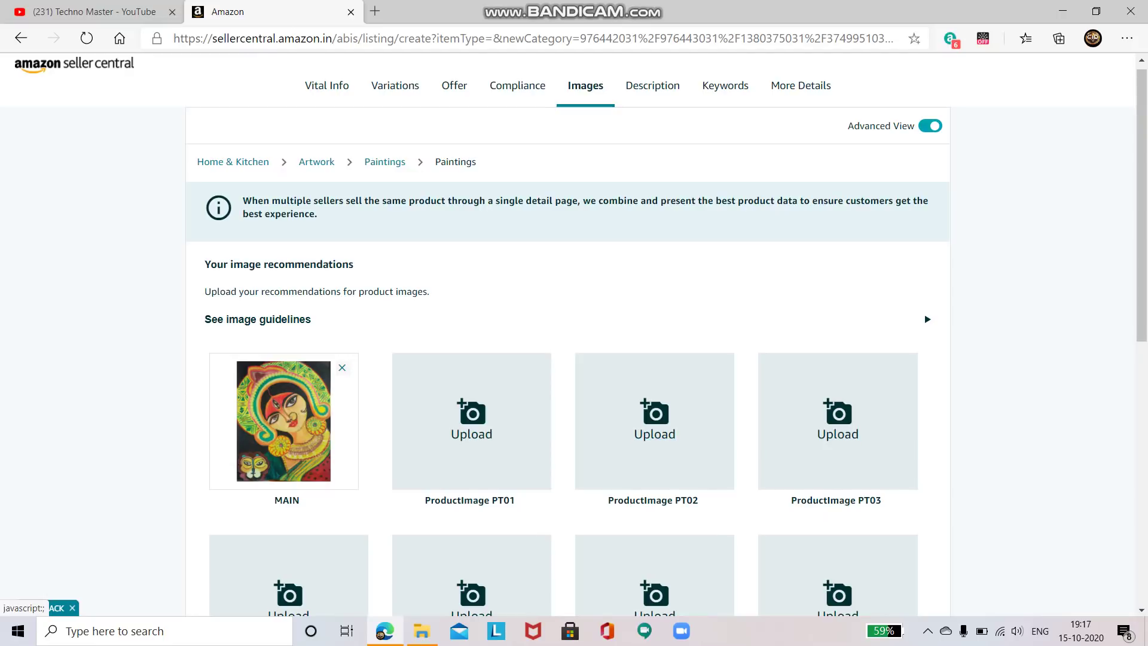
{"action": "scroll", "coordinate": [655, 442], "scroll_direction": "down", "scroll_amount": 1}
{"action": "scroll", "coordinate": [655, 442], "scroll_direction": "down", "scroll_amount": 3}
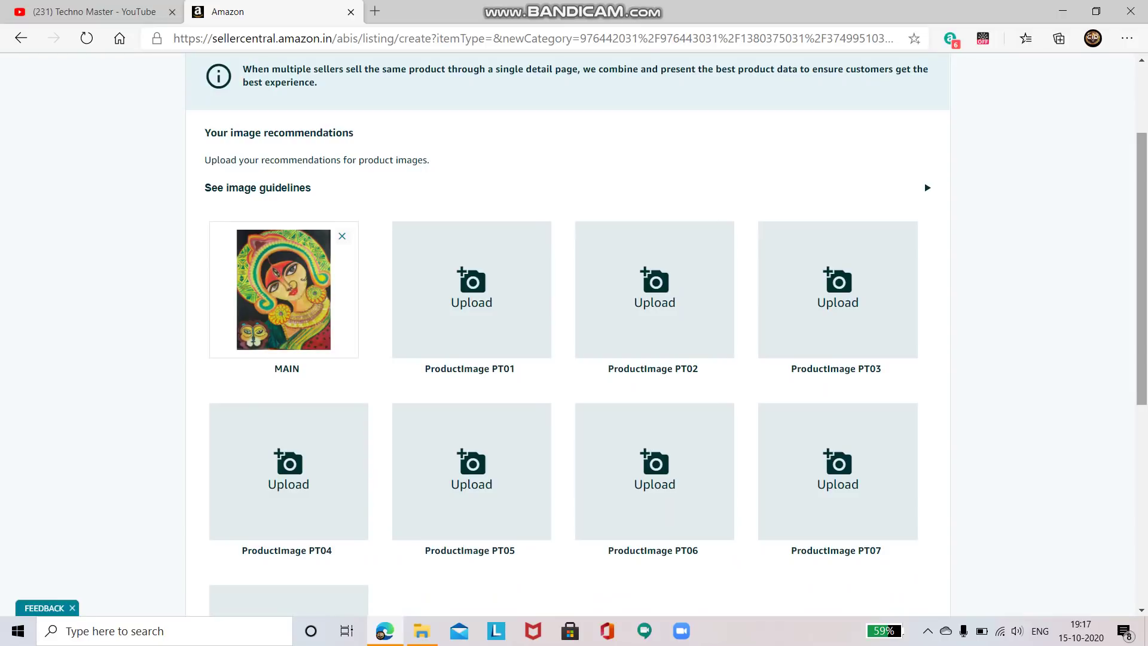
{"action": "scroll", "coordinate": [1141, 269], "scroll_direction": "up", "scroll_amount": 2}
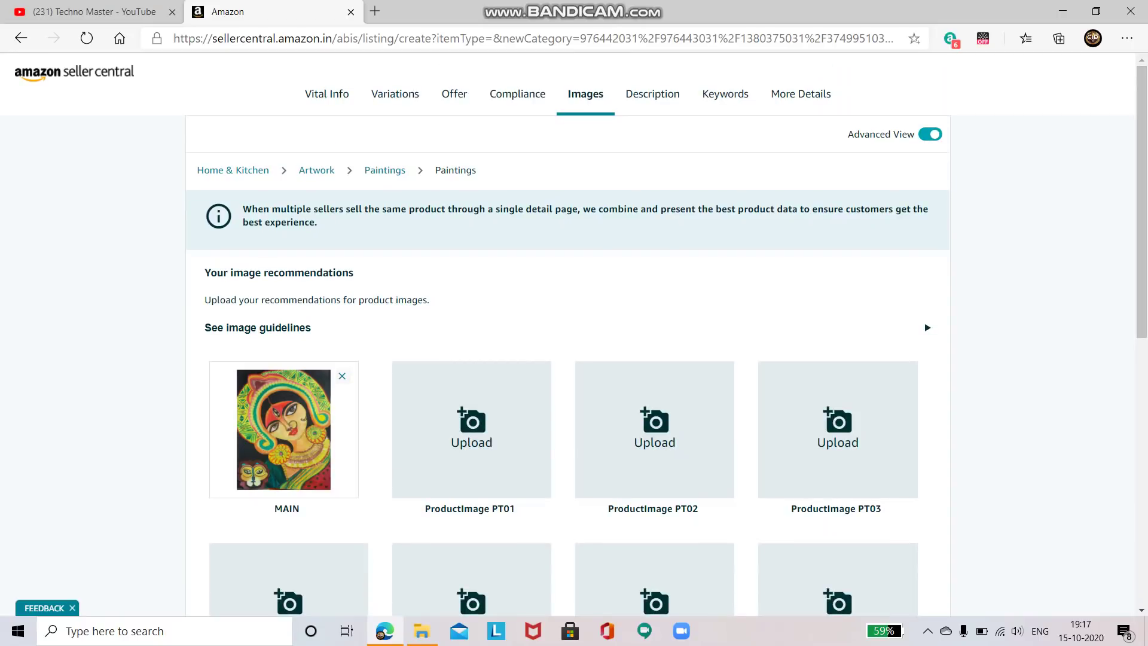
Write the description: handmade painting of a goddess, 36cm*27cm with 2 inch frame extra
{"action": "left_click", "coordinate": [652, 94]}
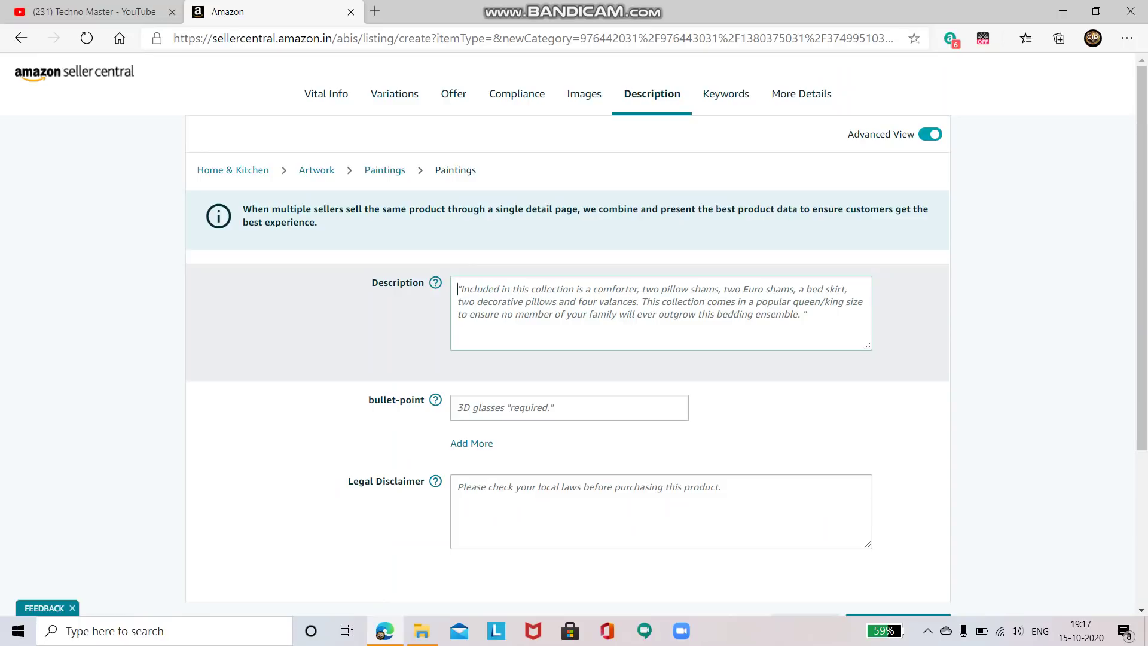
{"action": "type", "text": "Handmade Painting od Goddes"}
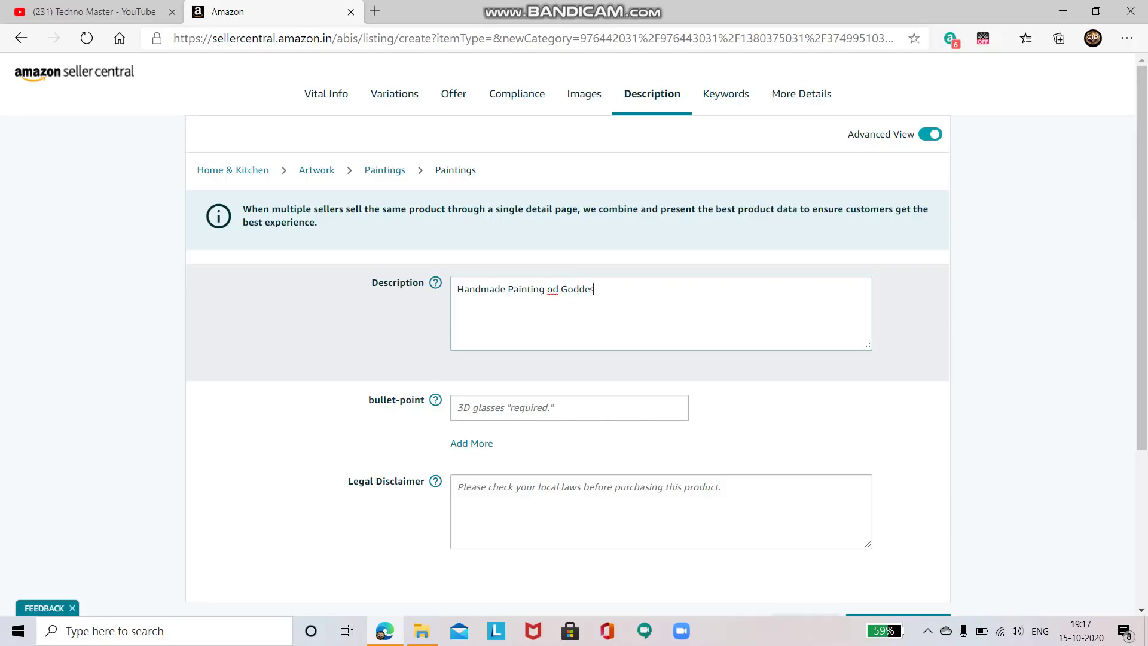
{"action": "type", "text": "s"}
{"action": "left_click", "coordinate": [553, 289]}
{"action": "type", "text": "0"}
{"action": "key", "text": "BackSpace"}
{"action": "key", "text": "Delete"}
{"action": "type", "text": "f"}
{"action": "left_click", "coordinate": [596, 289]}
{"action": "type", "text": "Goddess. Prod"}
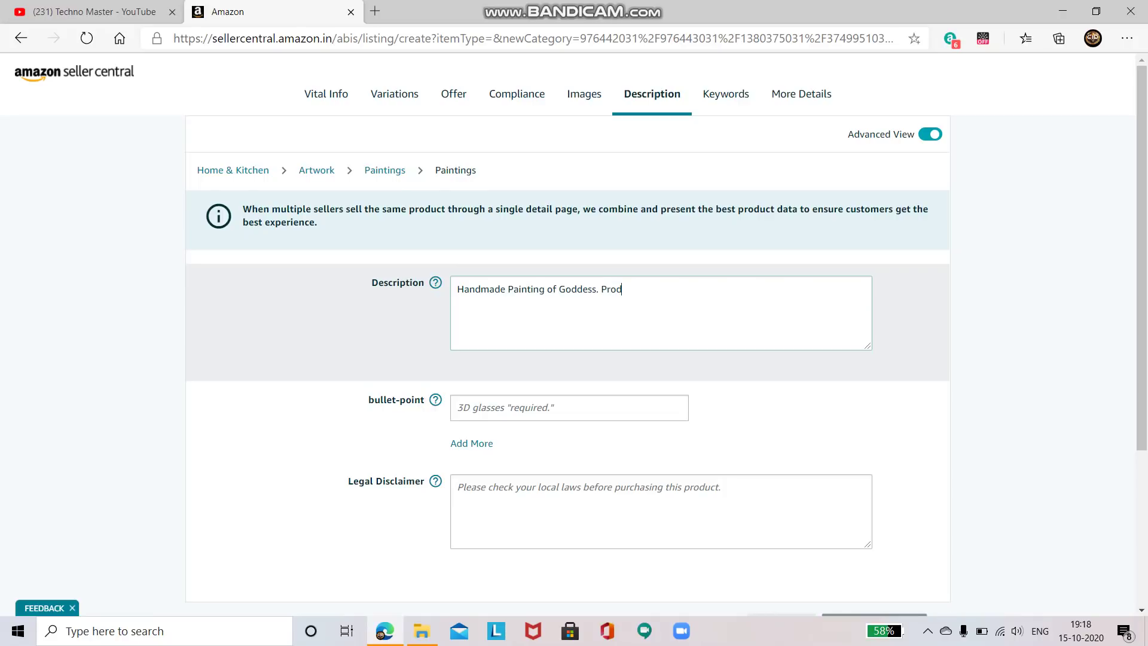
{"action": "type", "text": "uct Dimension"}
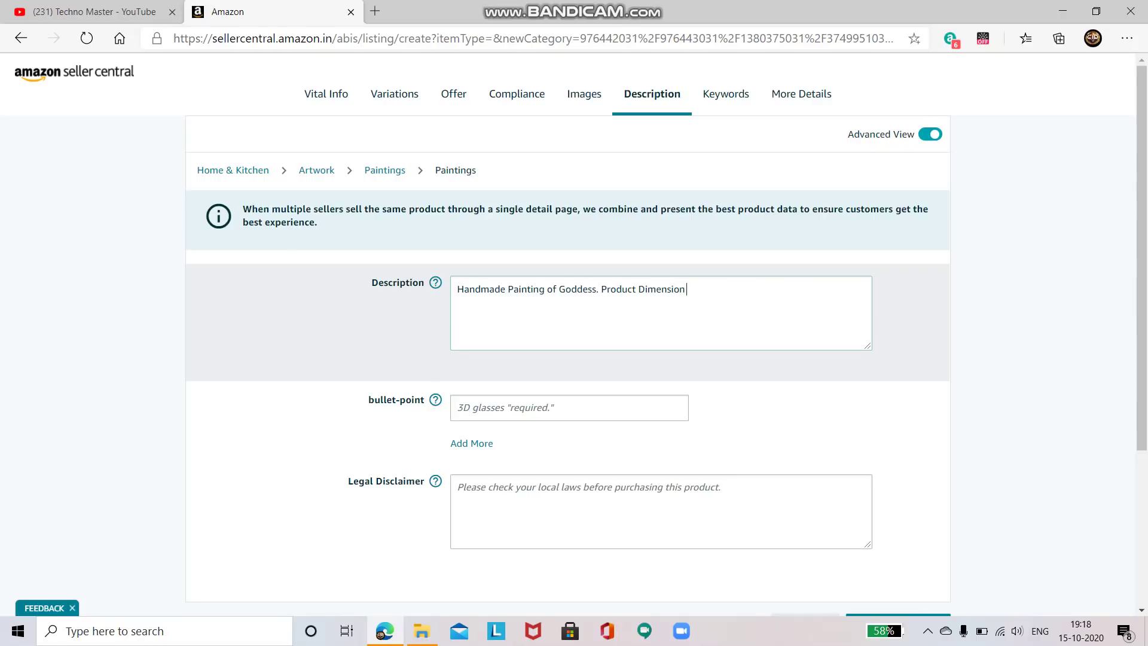
{"action": "type", "text": " 36cm*27cm with 2 inch Frame extra"}
Scroll down the Description page and open a new blank browser tab
{"action": "key", "text": "Tab"}
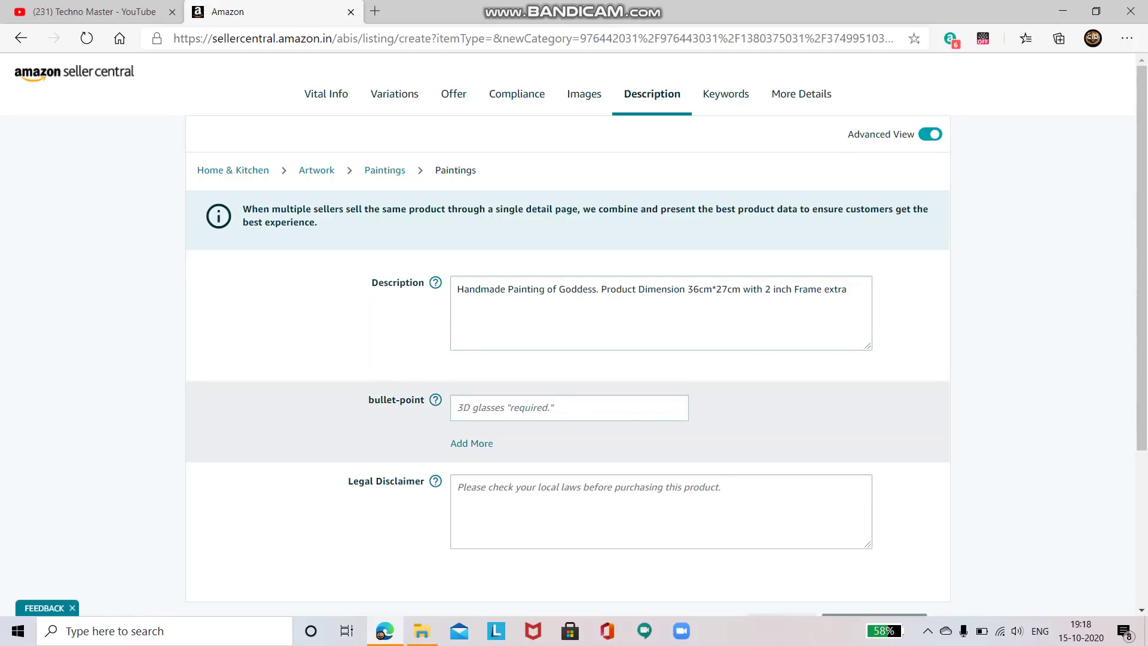
{"action": "scroll", "coordinate": [660, 323], "scroll_direction": "down", "scroll_amount": 2}
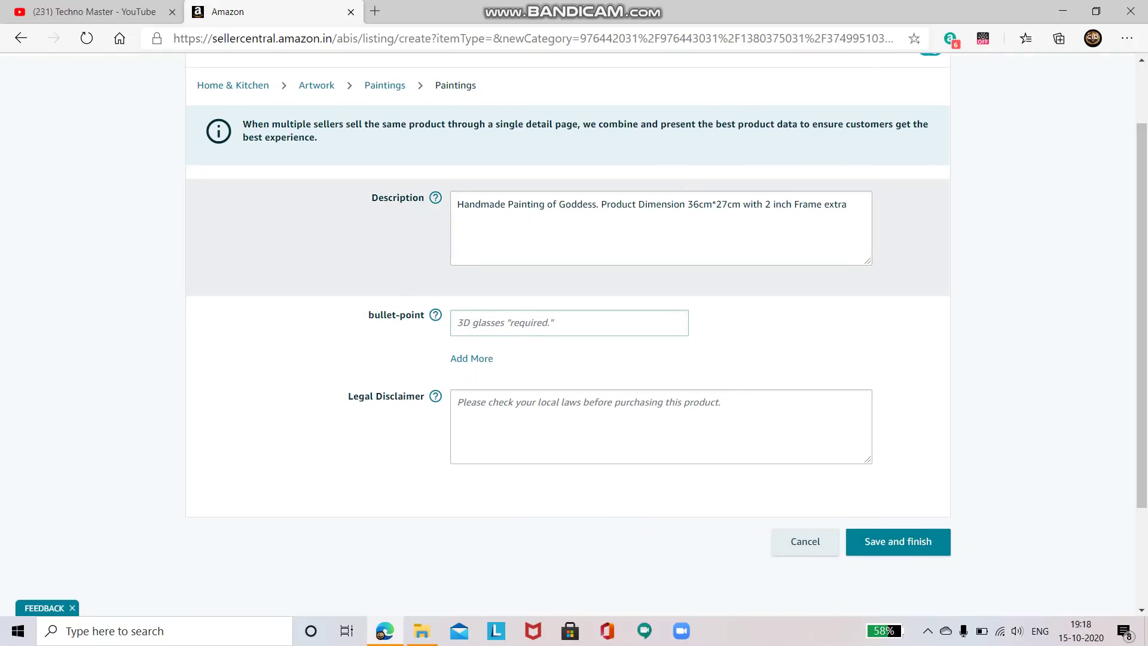
{"action": "left_click", "coordinate": [375, 11]}
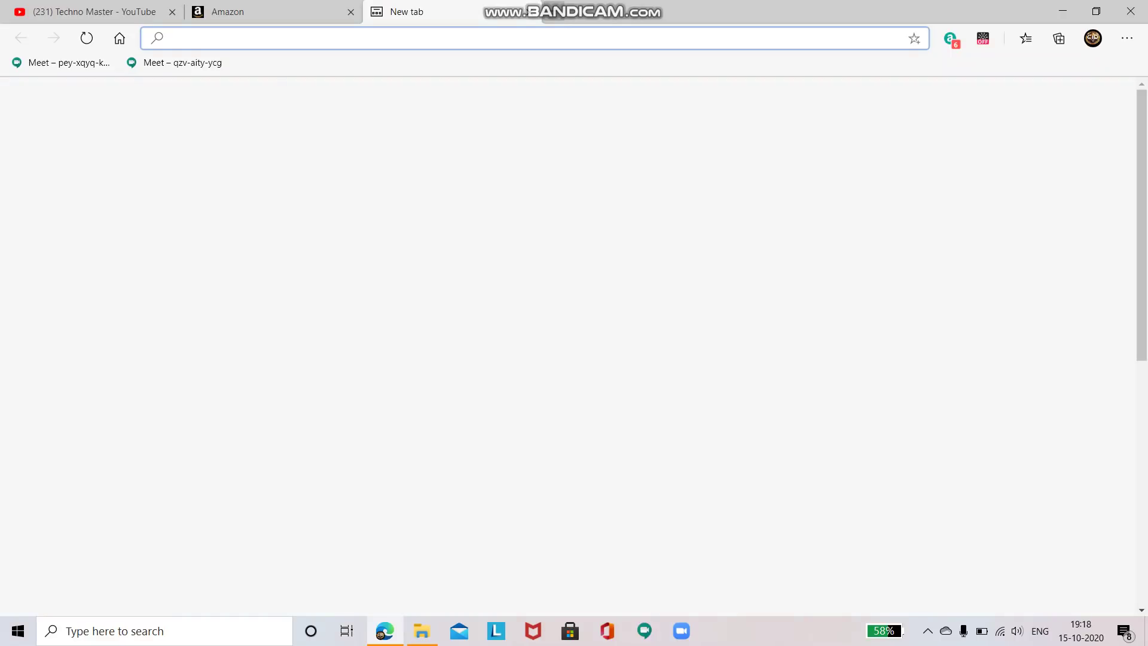
Open Amazon.com in the new tab and scroll down its homepage
{"action": "left_click", "coordinate": [608, 198]}
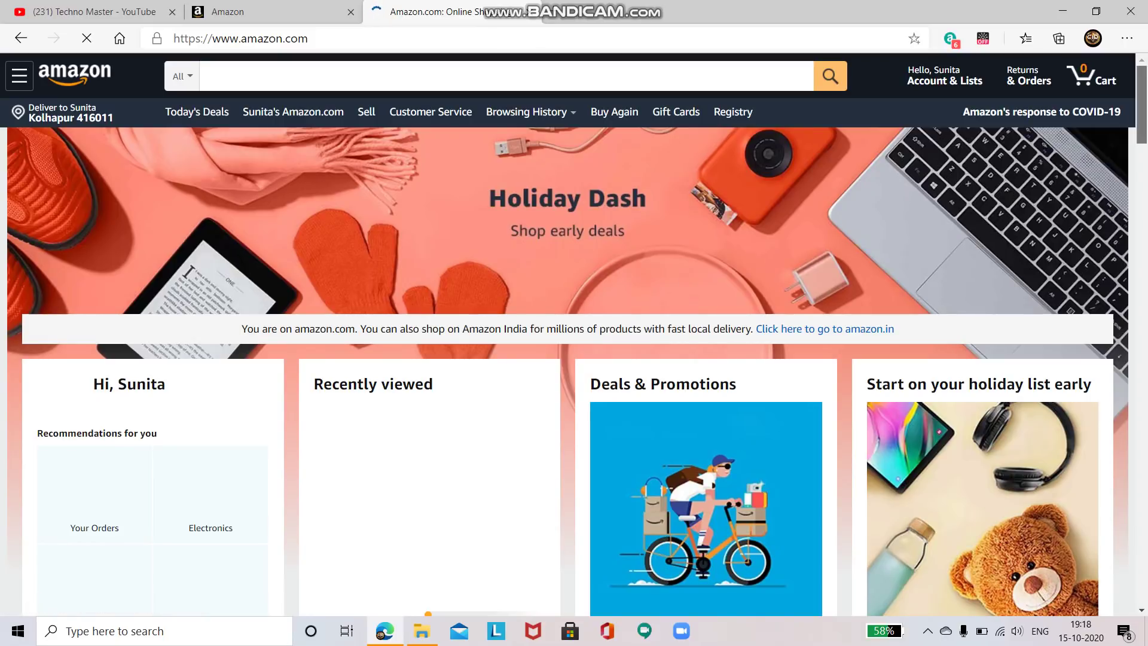
{"action": "scroll", "coordinate": [574, 335], "scroll_direction": "down", "scroll_amount": 5}
{"action": "scroll", "coordinate": [574, 334], "scroll_direction": "down", "scroll_amount": 1}
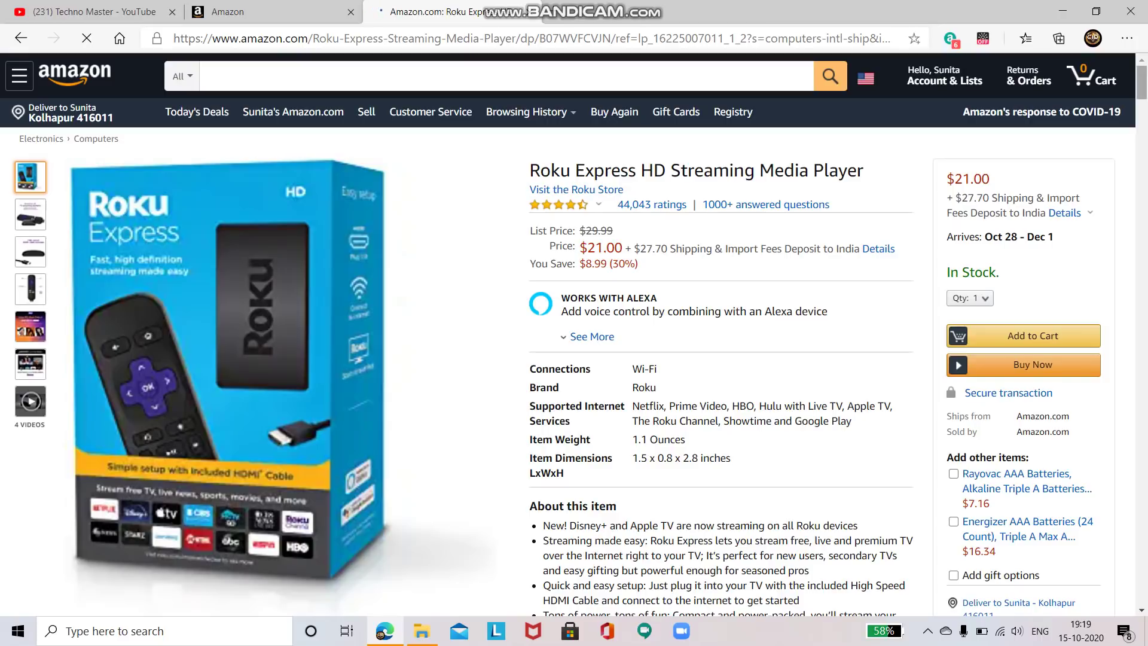
Expand the Roku Express page's full About this item bullet list and read through it
{"action": "scroll", "coordinate": [574, 335], "scroll_direction": "down", "scroll_amount": 7}
{"action": "scroll", "coordinate": [574, 335], "scroll_direction": "up", "scroll_amount": 5}
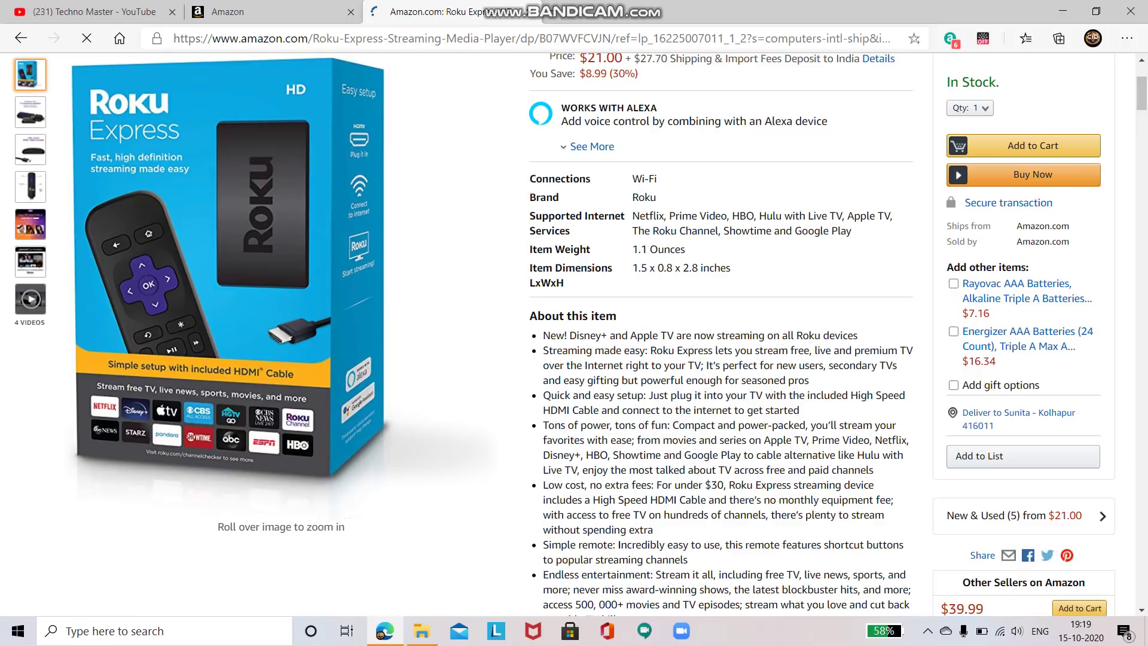
{"action": "scroll", "coordinate": [717, 335], "scroll_direction": "down", "scroll_amount": 3}
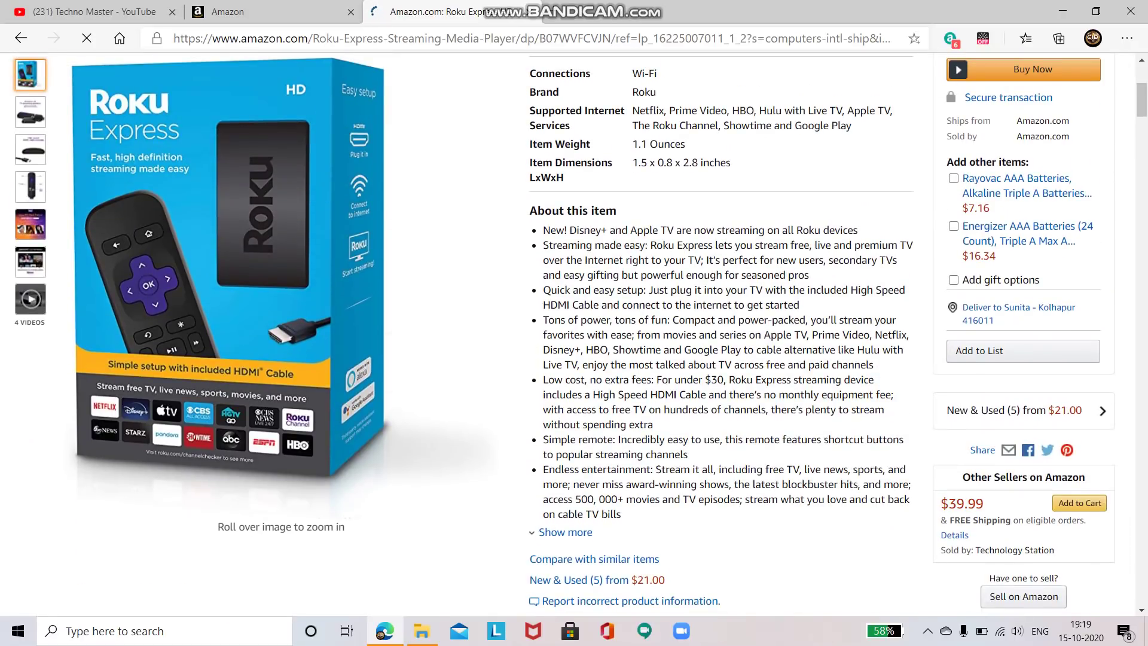
{"action": "left_click", "coordinate": [565, 531]}
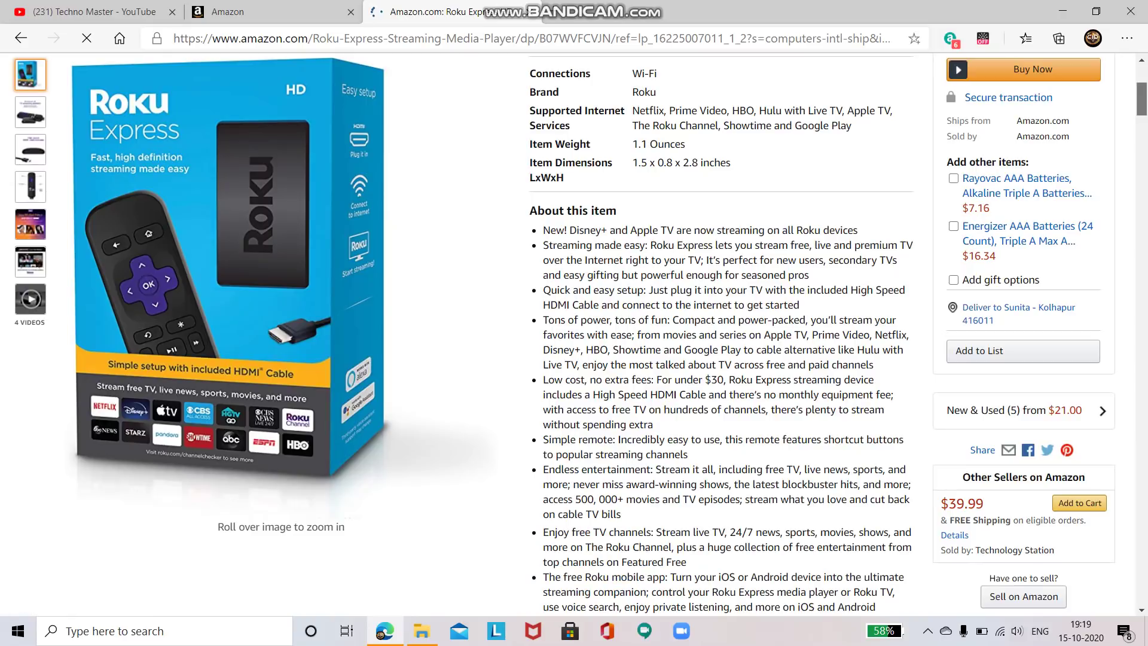
{"action": "scroll", "coordinate": [574, 334], "scroll_direction": "down", "scroll_amount": 4}
{"action": "scroll", "coordinate": [574, 335], "scroll_direction": "down", "scroll_amount": 9}
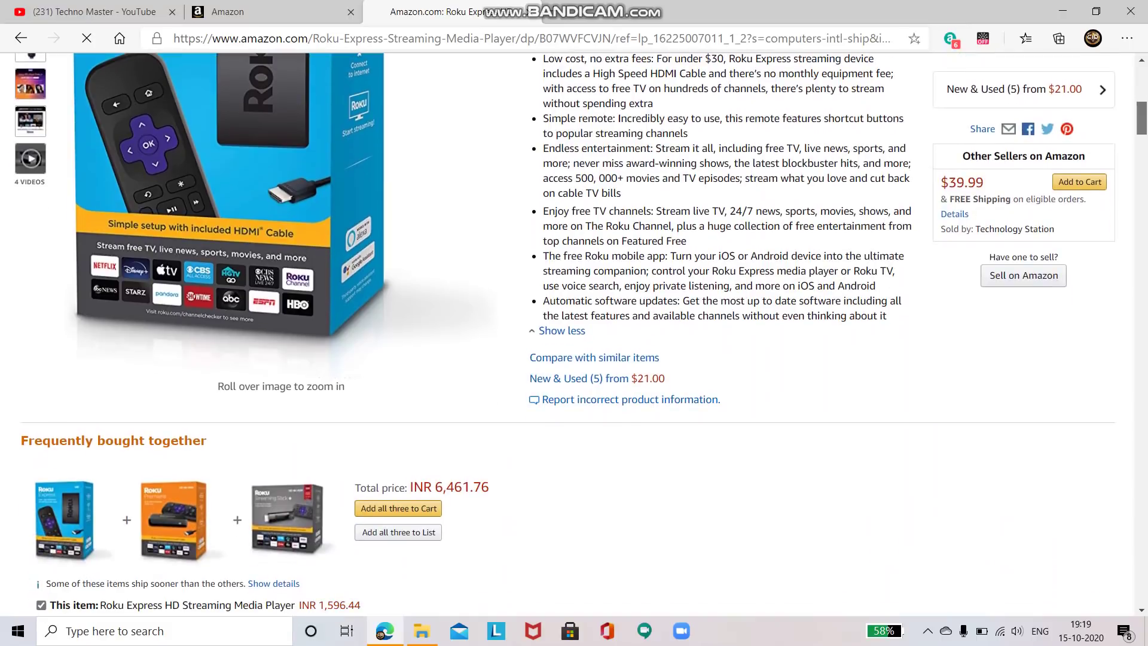
{"action": "scroll", "coordinate": [574, 335], "scroll_direction": "down", "scroll_amount": 14}
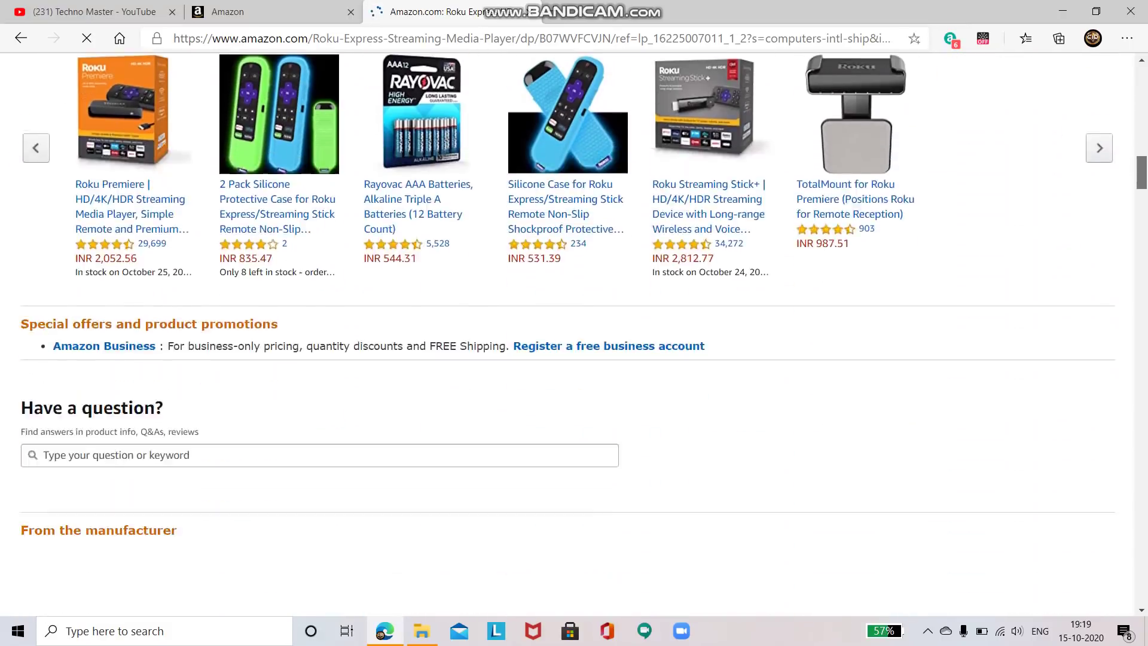
{"action": "scroll", "coordinate": [574, 335], "scroll_direction": "down", "scroll_amount": 9}
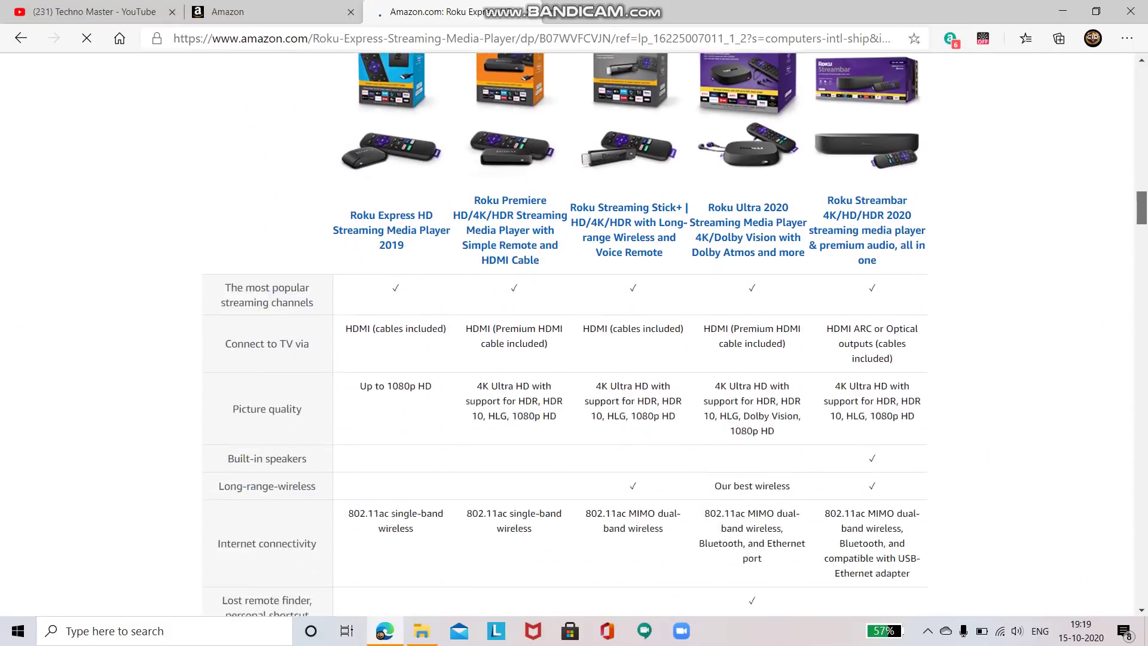
{"action": "scroll", "coordinate": [574, 335], "scroll_direction": "down", "scroll_amount": 8}
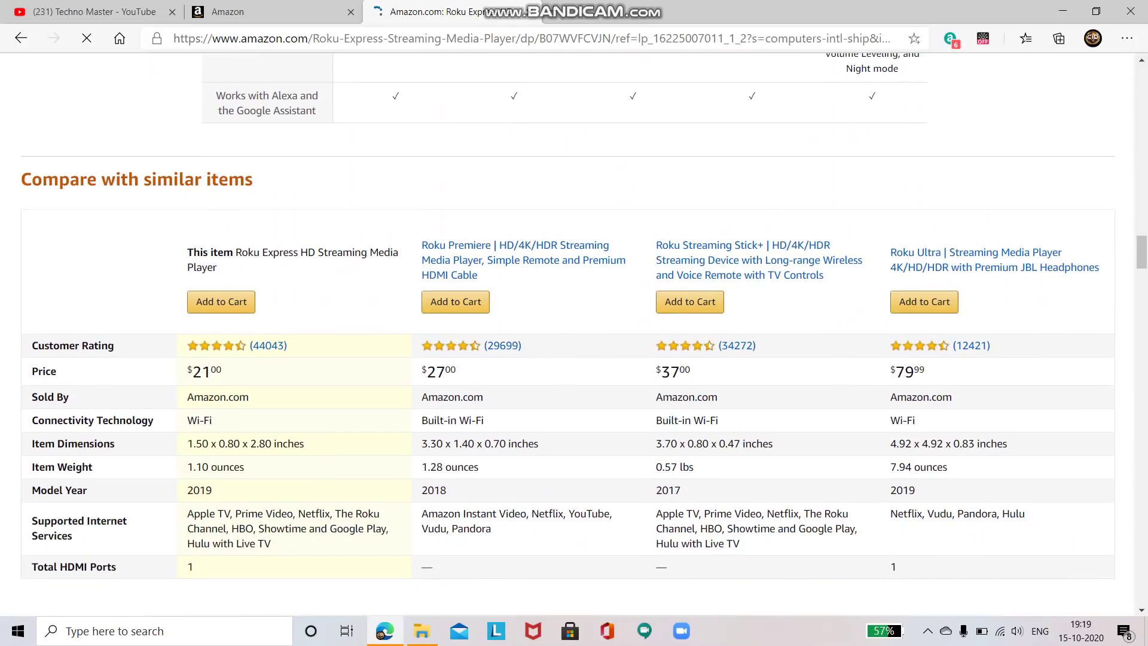
{"action": "scroll", "coordinate": [574, 334], "scroll_direction": "up", "scroll_amount": 8}
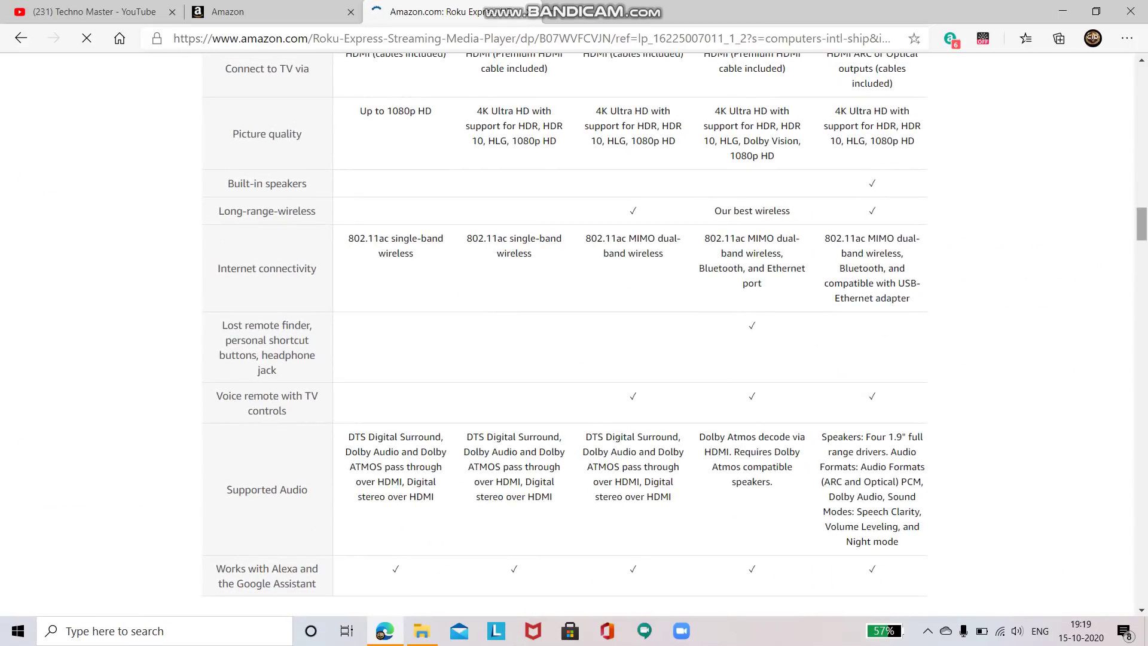
{"action": "scroll", "coordinate": [574, 334], "scroll_direction": "up", "scroll_amount": 20}
Select the Roku page content, glance at the Seller Central tab, then review the product details
{"action": "key", "text": "ctrl+a"}
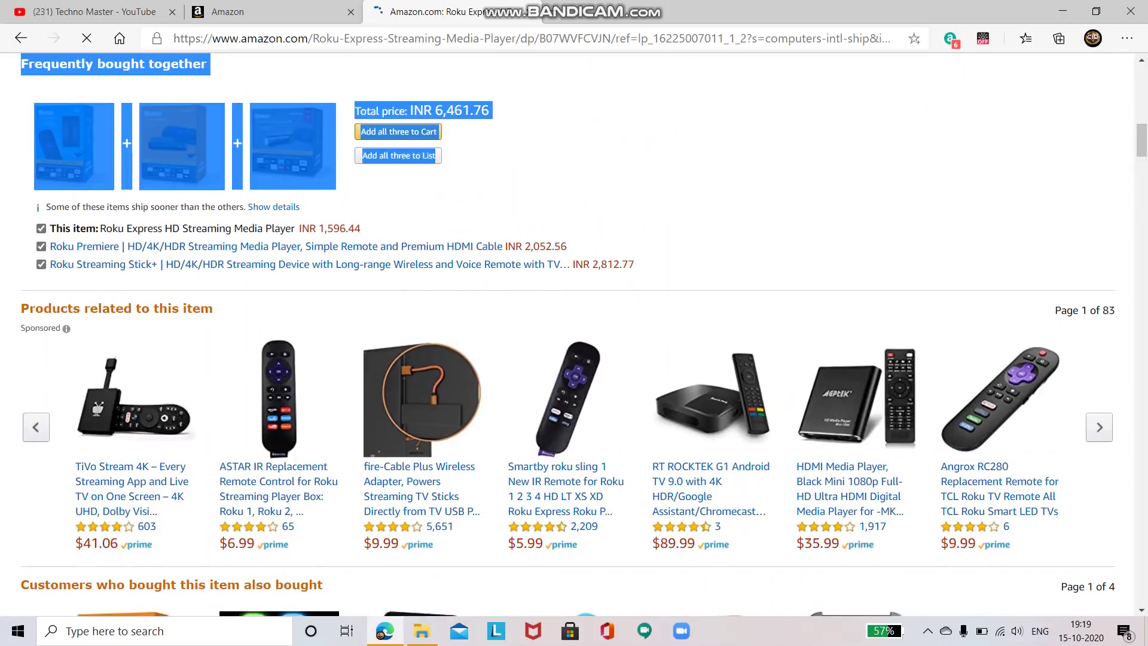
{"action": "scroll", "coordinate": [574, 335], "scroll_direction": "up", "scroll_amount": 10}
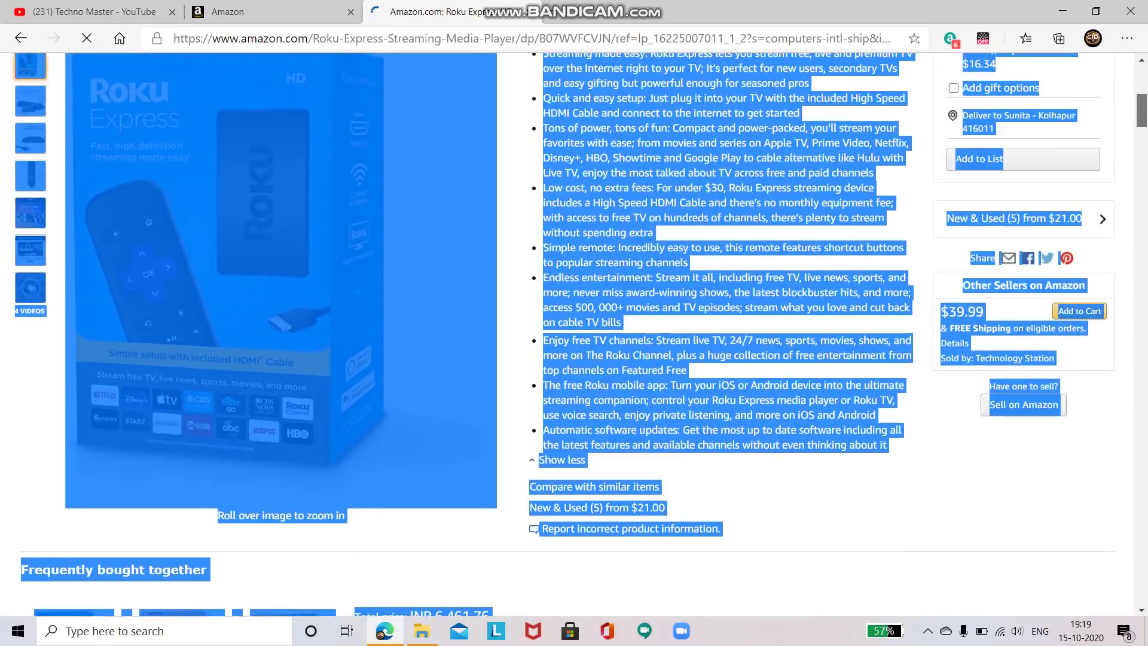
{"action": "scroll", "coordinate": [574, 334], "scroll_direction": "up", "scroll_amount": 2}
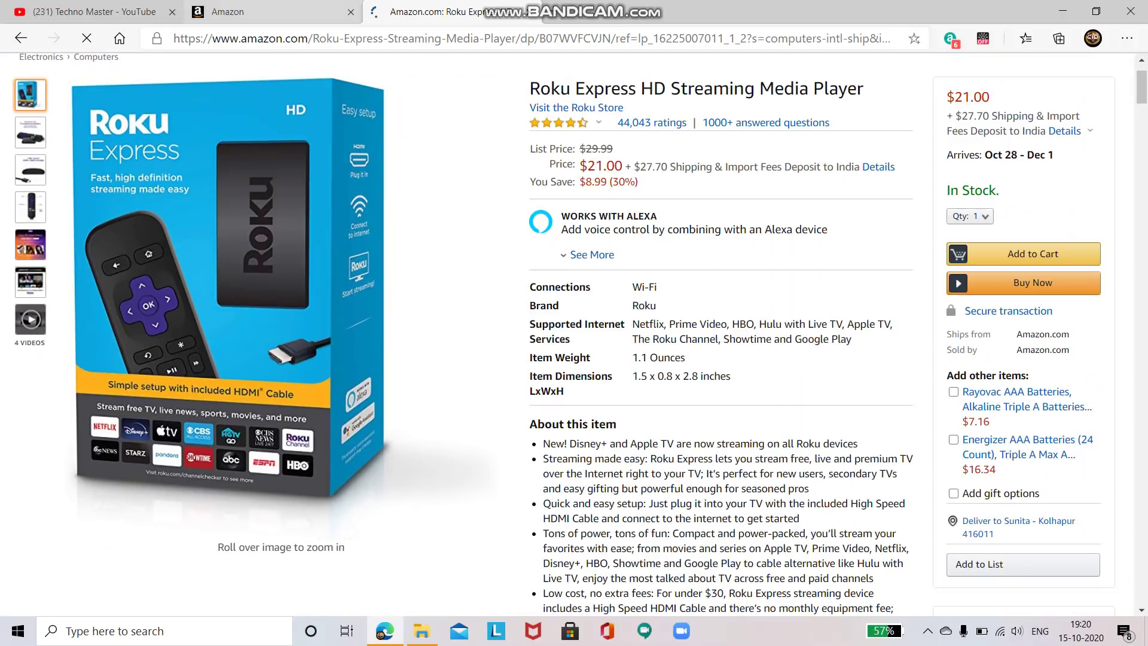
{"action": "key", "text": "ctrl+shift+Tab"}
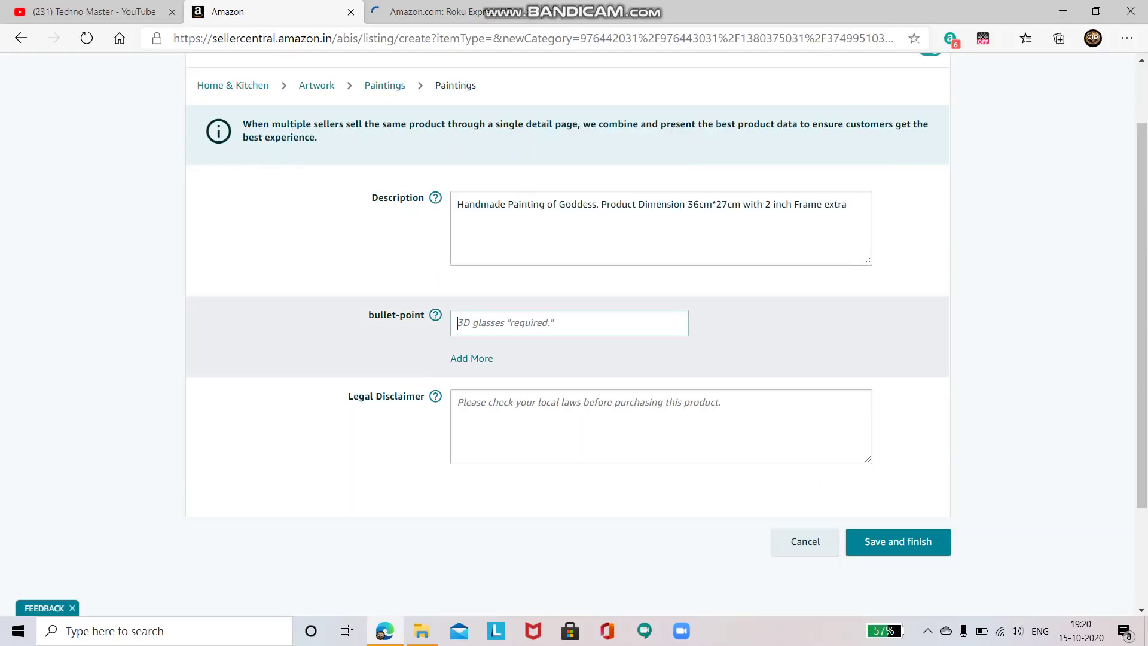
{"action": "key", "text": "ctrl+Tab"}
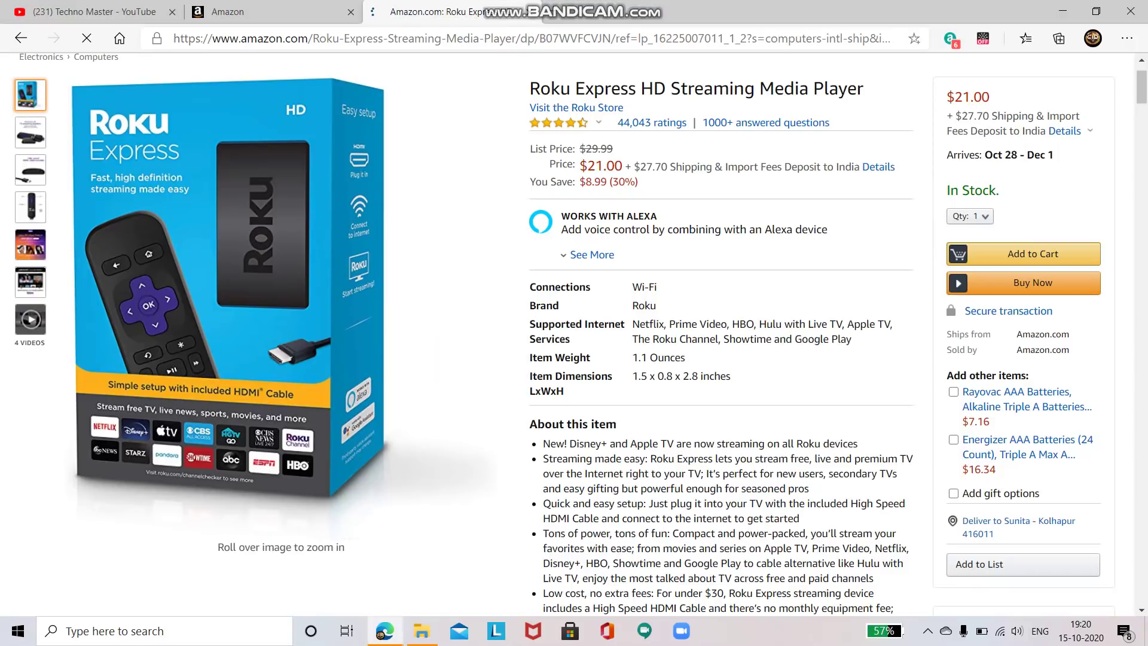
{"action": "scroll", "coordinate": [574, 335], "scroll_direction": "down", "scroll_amount": 15}
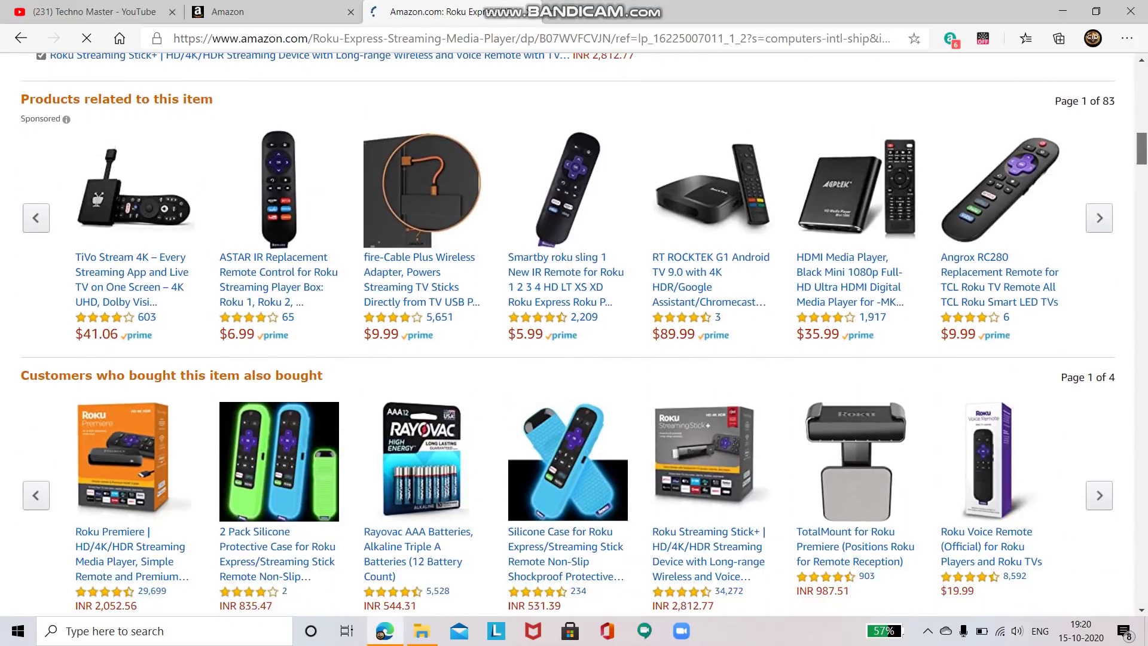
{"action": "scroll", "coordinate": [574, 335], "scroll_direction": "down", "scroll_amount": 7}
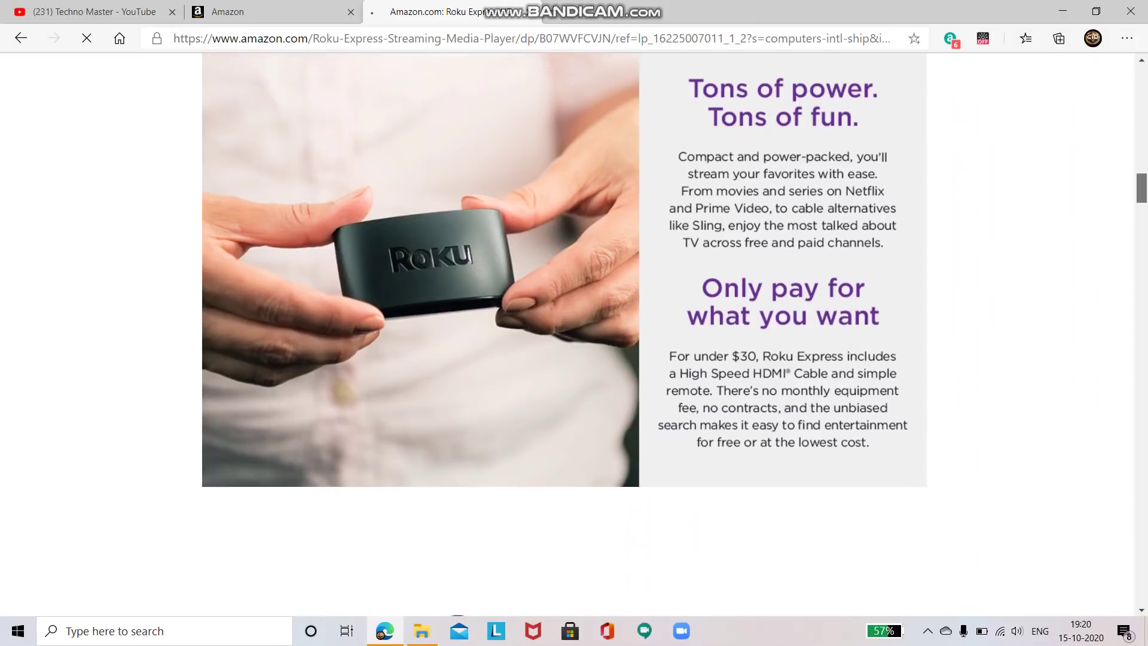
{"action": "scroll", "coordinate": [574, 335], "scroll_direction": "down", "scroll_amount": 15}
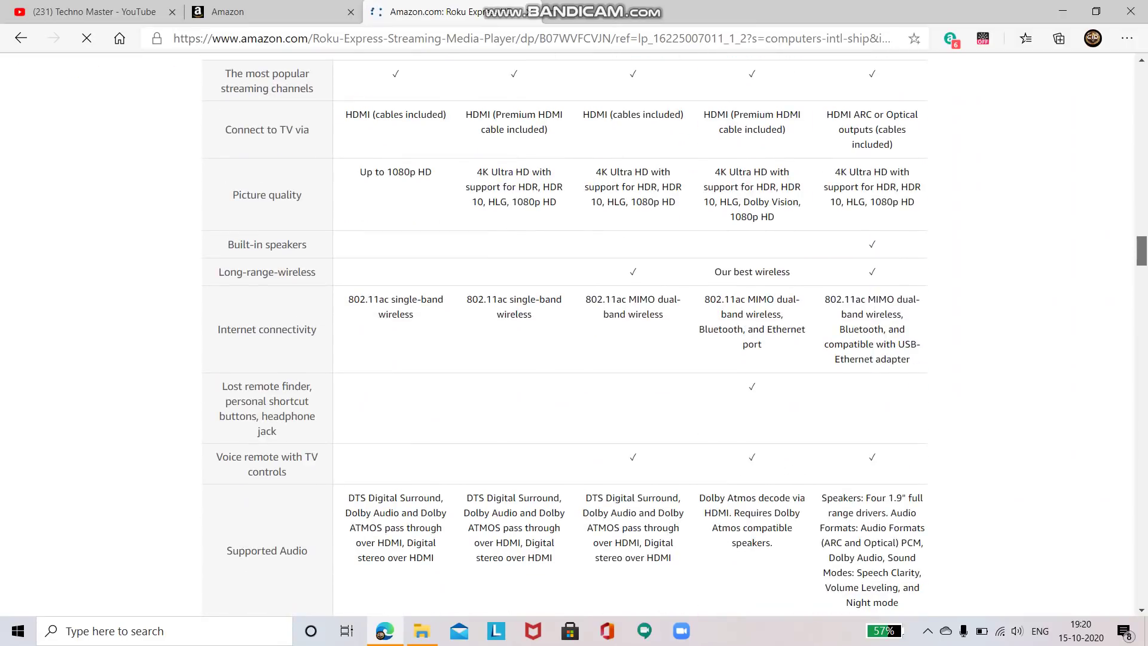
{"action": "scroll", "coordinate": [574, 335], "scroll_direction": "down", "scroll_amount": 20}
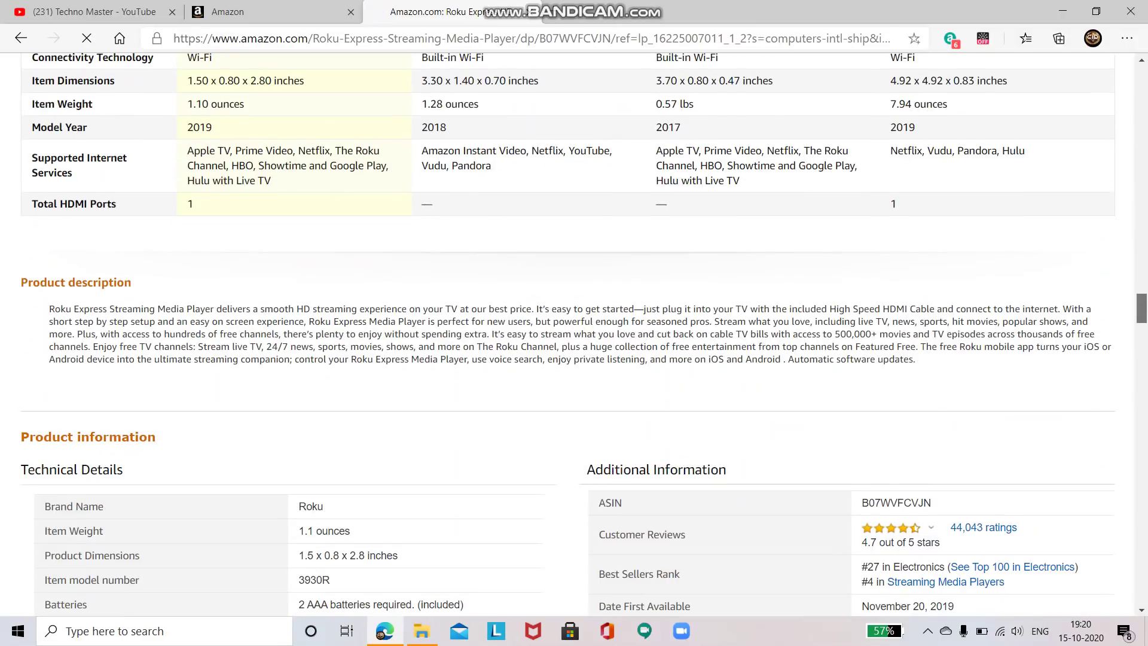
{"action": "scroll", "coordinate": [574, 335], "scroll_direction": "down", "scroll_amount": 2}
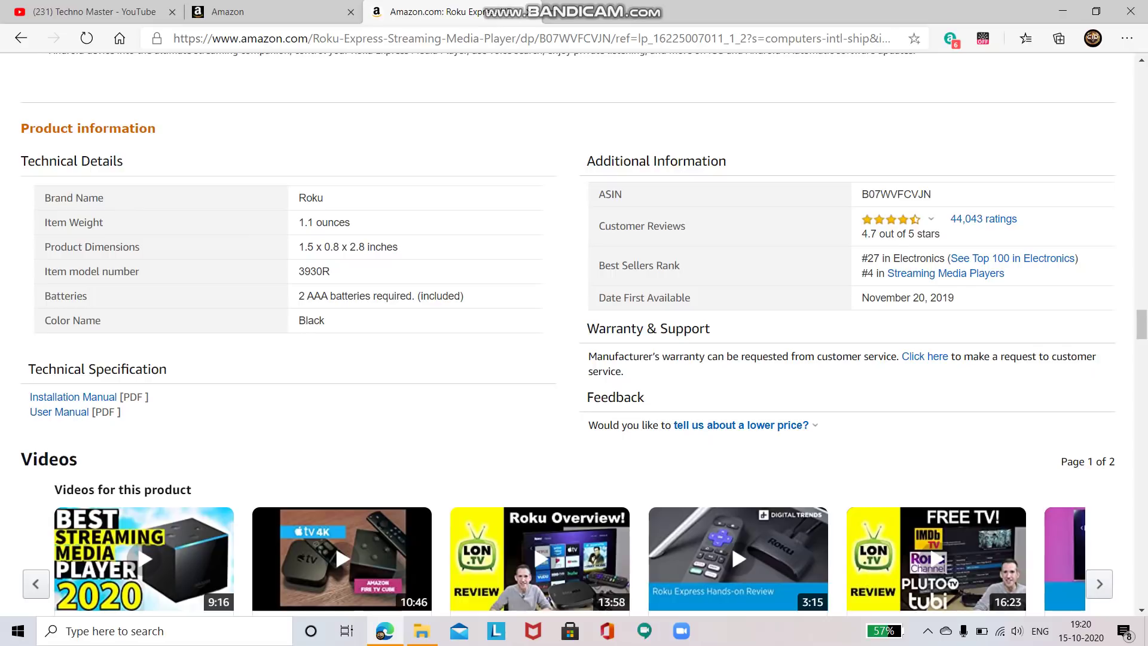
{"action": "mouse_move", "coordinate": [894, 219]}
{"action": "scroll", "coordinate": [335, 543], "scroll_direction": "down", "scroll_amount": 20}
{"action": "scroll", "coordinate": [1094, 77], "scroll_direction": "up", "scroll_amount": 20}
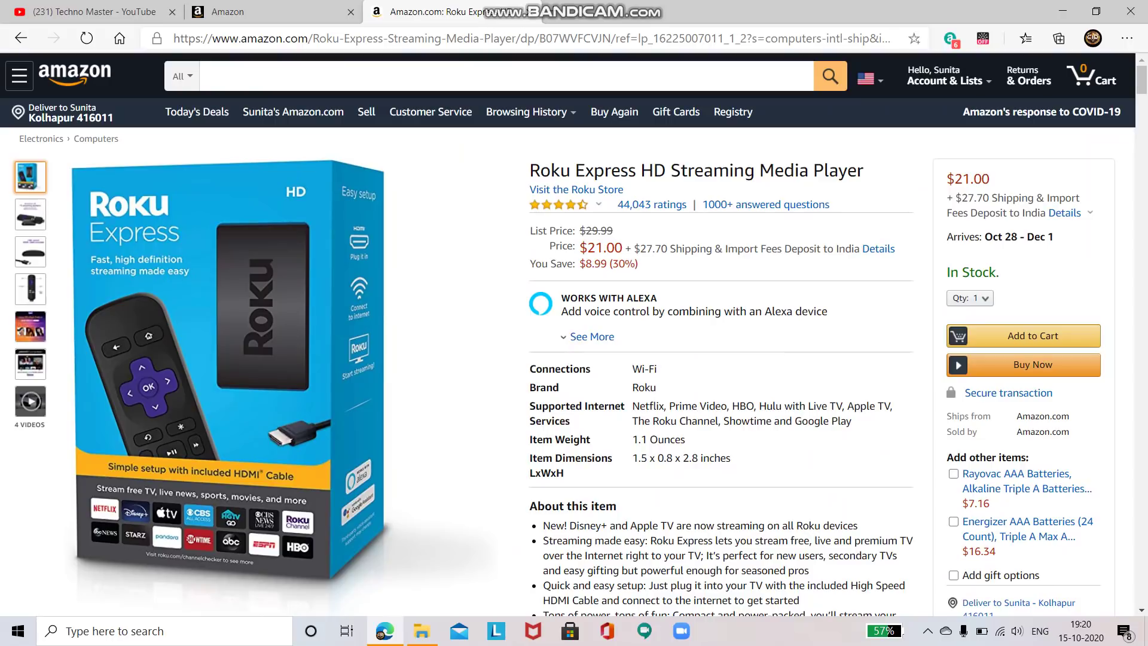
Search Amazon.com for 'Ashn Arts Gallery' and open the red cardinal canvas print page
{"action": "left_click", "coordinate": [198, 112]}
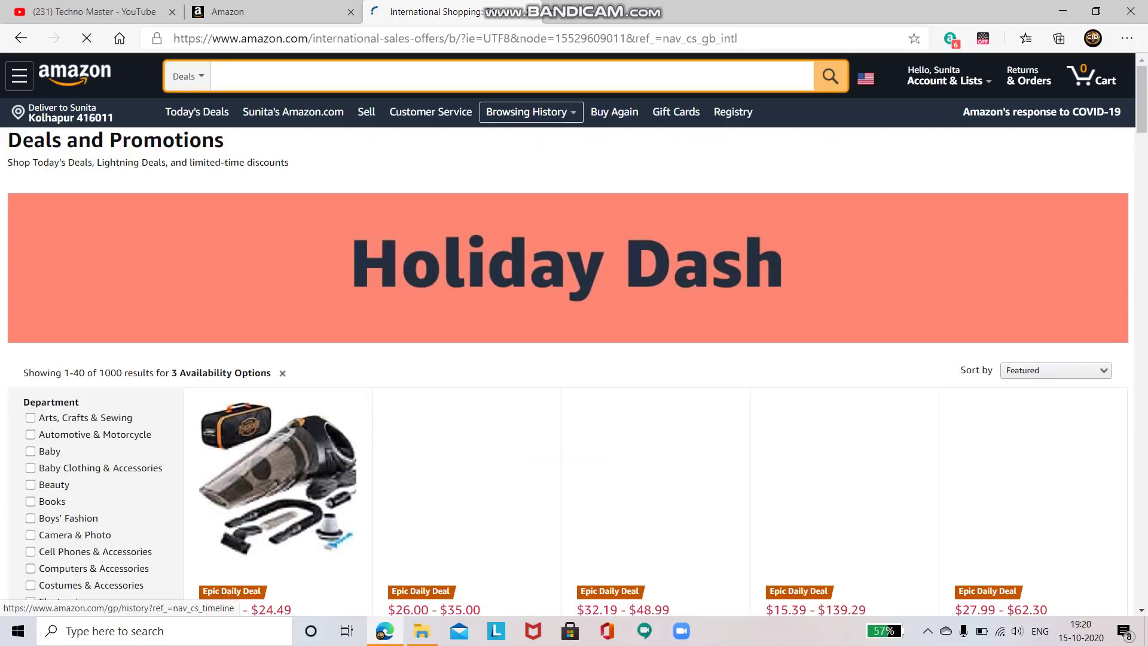
{"action": "type", "text": "Ashn"}
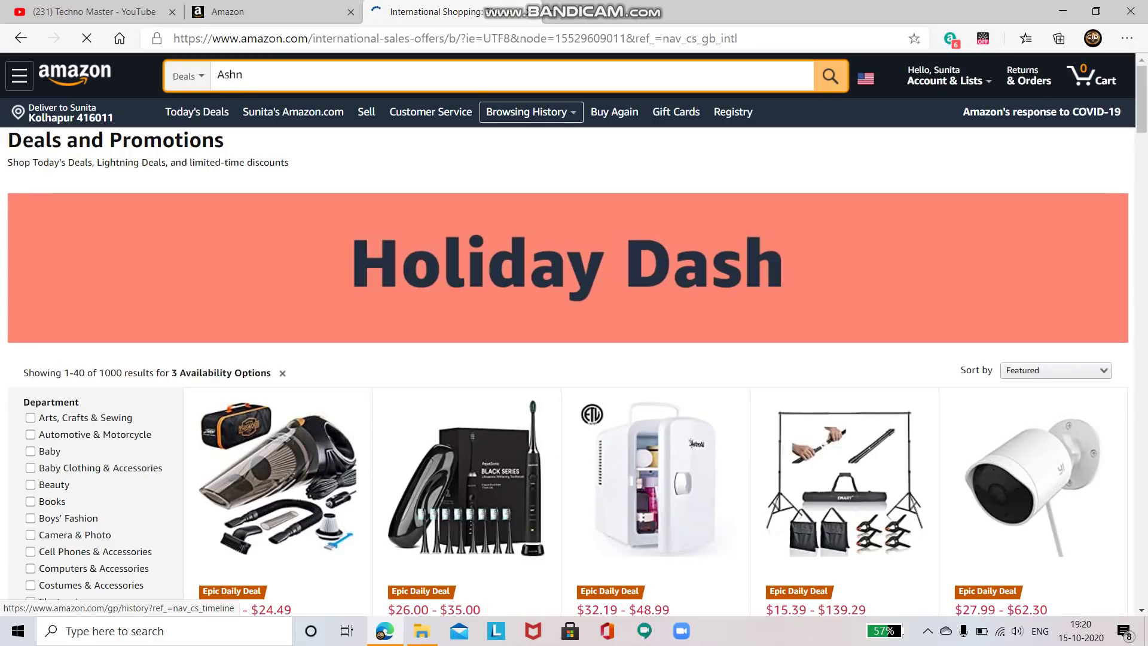
{"action": "type", "text": " Arts Gallery"}
{"action": "key", "text": "Return"}
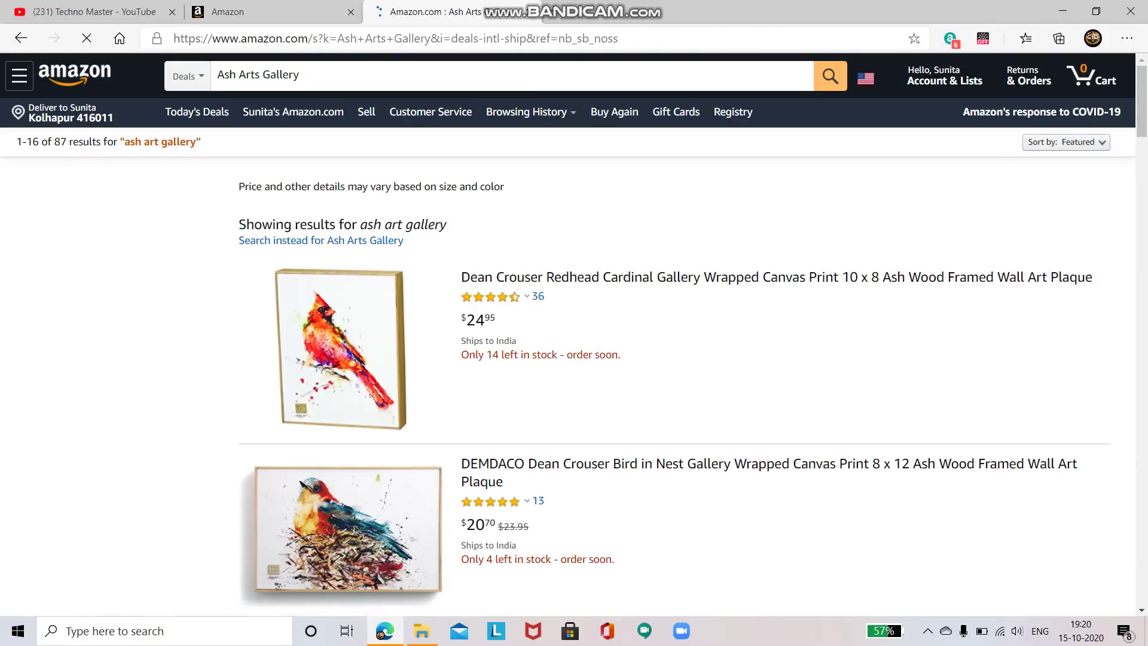
{"action": "scroll", "coordinate": [574, 335], "scroll_direction": "down", "scroll_amount": 7}
{"action": "scroll", "coordinate": [574, 335], "scroll_direction": "down", "scroll_amount": 15}
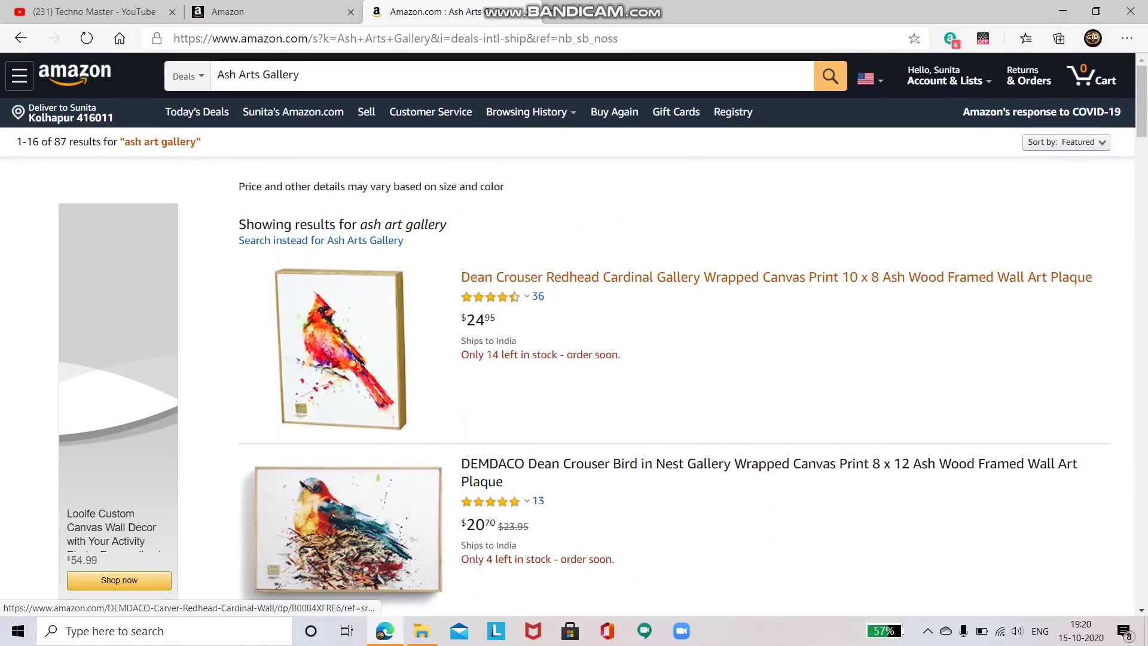
{"action": "left_click", "coordinate": [598, 277]}
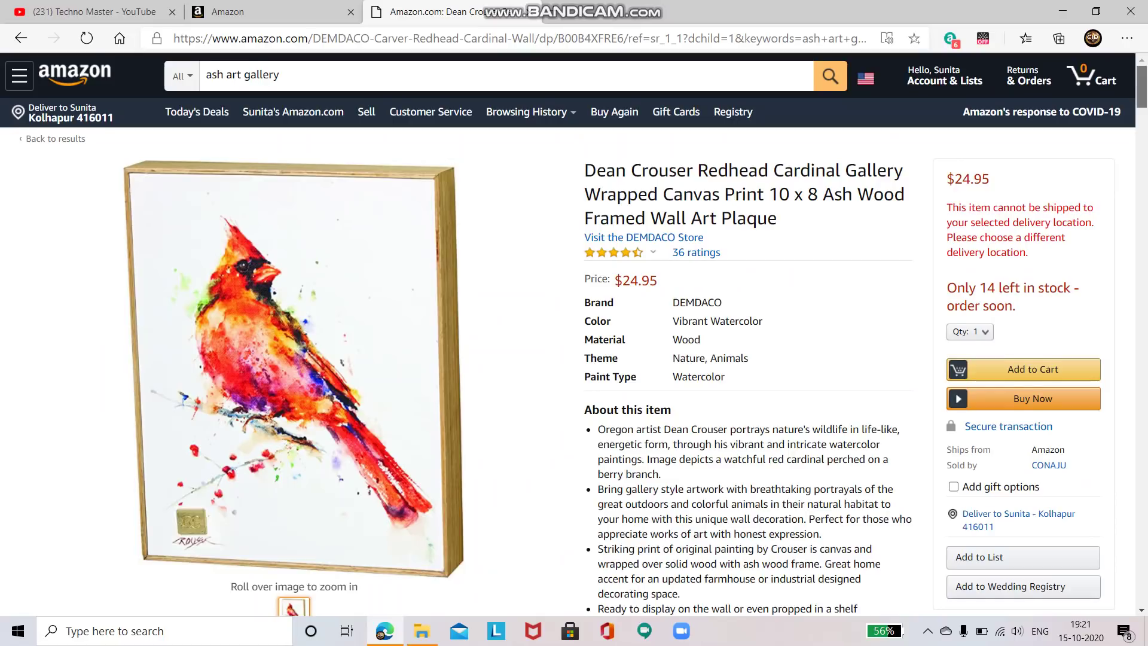
Look over the $24.95 cardinal print page, then delete 'com' from the amazon.com address
{"action": "scroll", "coordinate": [574, 315], "scroll_direction": "down", "scroll_amount": 2}
{"action": "scroll", "coordinate": [574, 315], "scroll_direction": "down", "scroll_amount": 6}
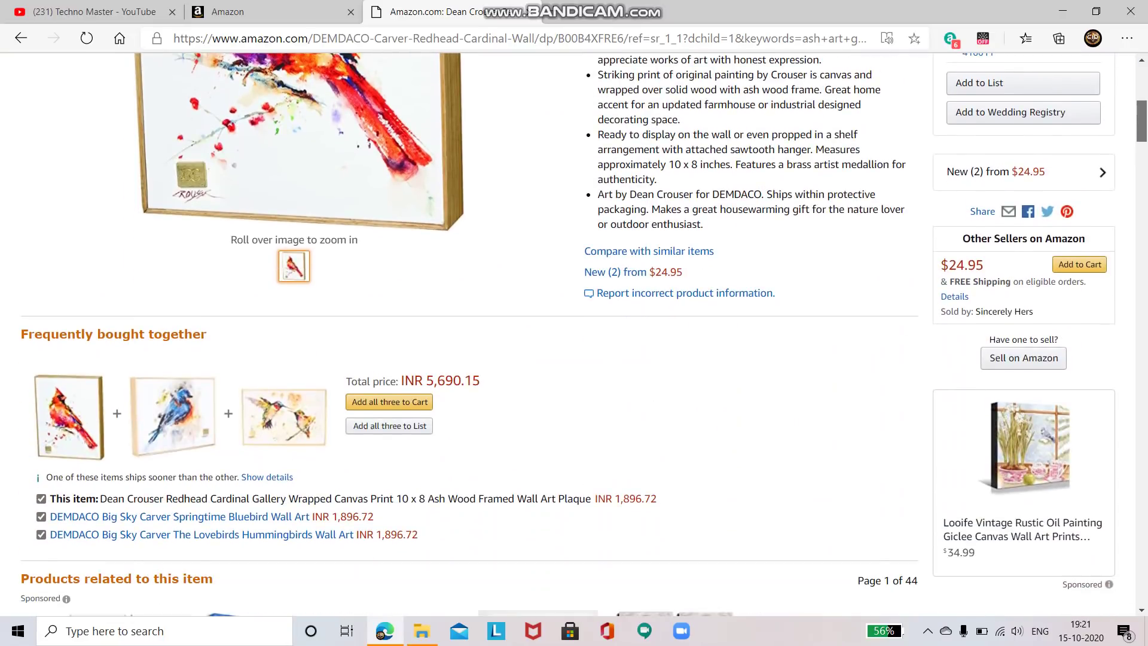
{"action": "scroll", "coordinate": [574, 315], "scroll_direction": "down", "scroll_amount": 15}
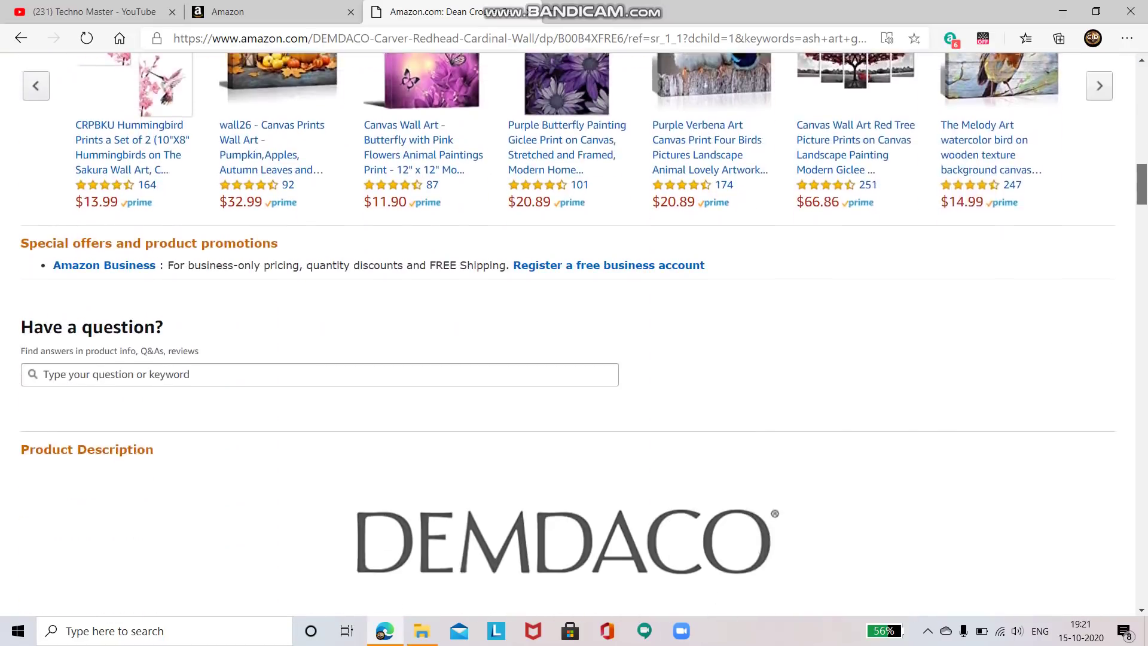
{"action": "scroll", "coordinate": [574, 314], "scroll_direction": "down", "scroll_amount": 4}
{"action": "scroll", "coordinate": [574, 314], "scroll_direction": "up", "scroll_amount": 15}
{"action": "scroll", "coordinate": [574, 315], "scroll_direction": "down", "scroll_amount": 6}
{"action": "scroll", "coordinate": [574, 315], "scroll_direction": "up", "scroll_amount": 15}
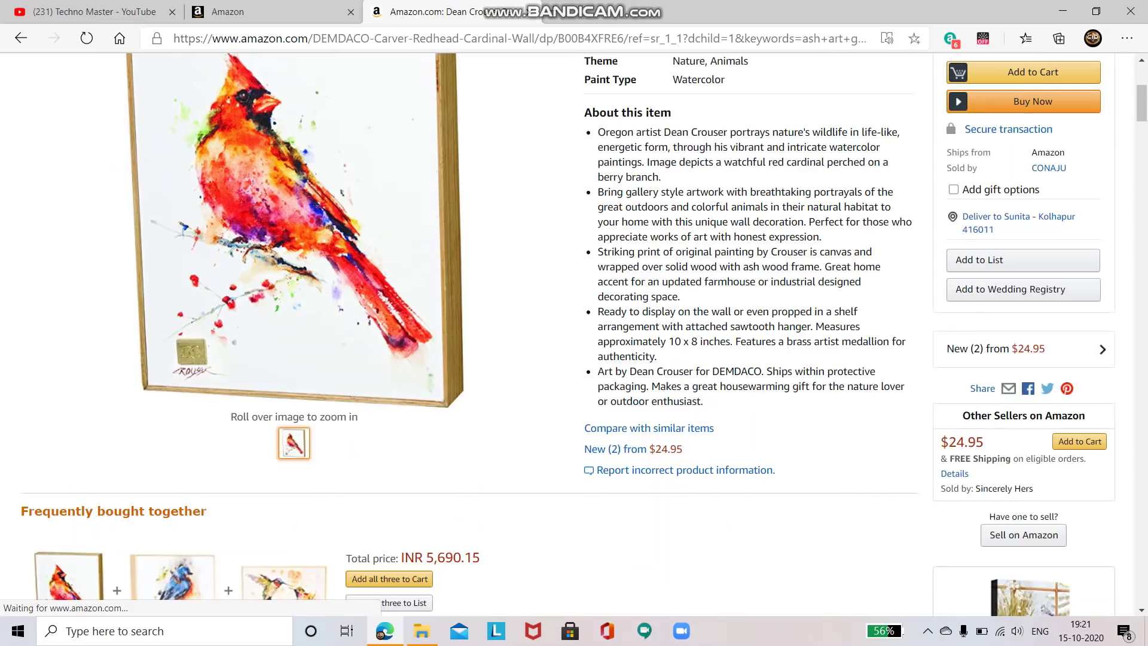
{"action": "scroll", "coordinate": [573, 315], "scroll_direction": "up", "scroll_amount": 3}
{"action": "key", "text": "ctrl+l"}
{"action": "key", "text": "End"}
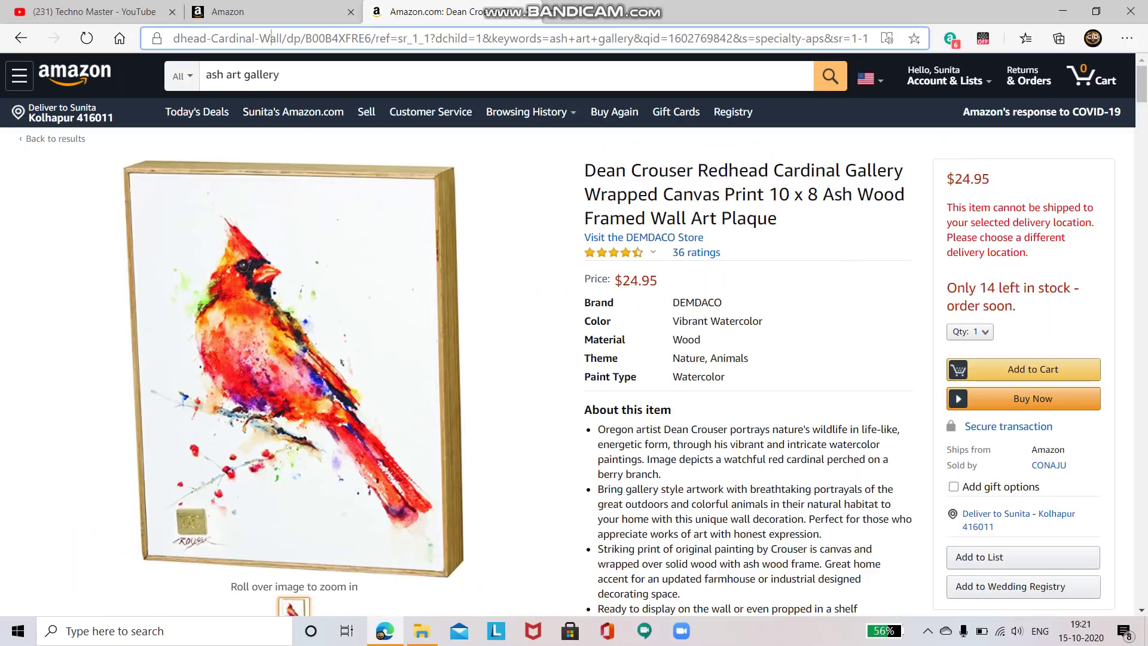
{"action": "key", "text": "Left"}
{"action": "key", "text": "Left"}
{"action": "key", "text": "Left"}
{"action": "key", "text": "Left"}
{"action": "key", "text": "Left"}
{"action": "key", "text": "Left"}
{"action": "key", "text": "Left"}
{"action": "key", "text": "Left"}
{"action": "key", "text": "Left"}
{"action": "key", "text": "Left"}
{"action": "key", "text": "Left"}
{"action": "key", "text": "Left"}
{"action": "key", "text": "Left"}
{"action": "key", "text": "Left"}
{"action": "key", "text": "Left"}
{"action": "key", "text": "Left"}
{"action": "key", "text": "Left"}
{"action": "key", "text": "Left"}
{"action": "key", "text": "Left"}
{"action": "key", "text": "Left"}
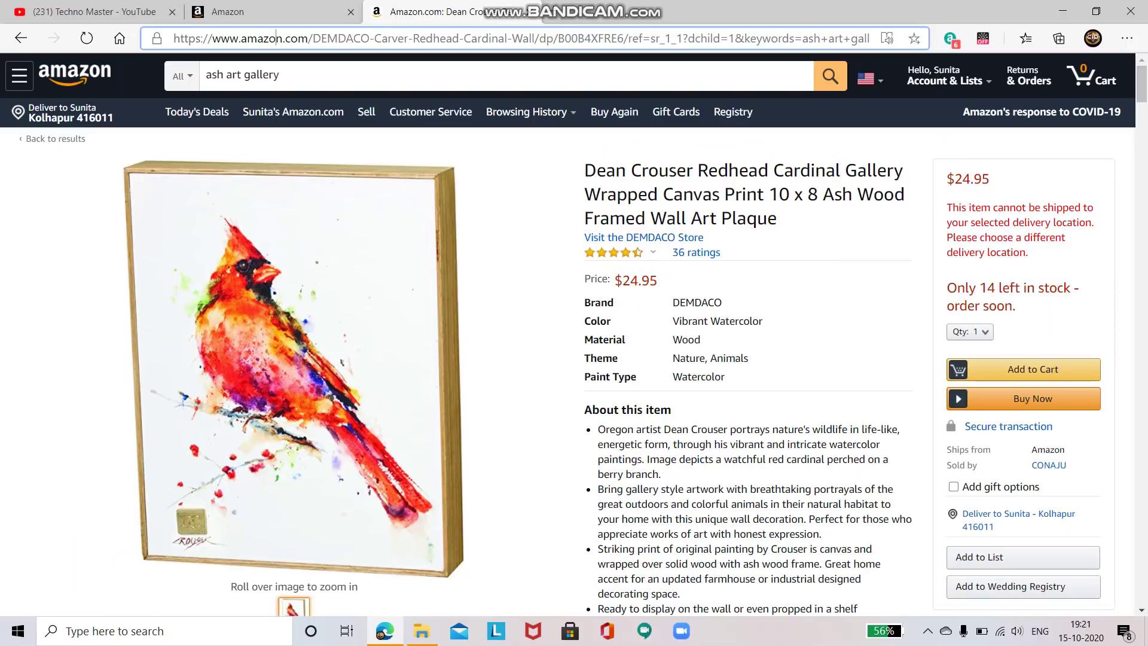
{"action": "key", "text": "BackSpace"}
{"action": "key", "text": "BackSpace"}
{"action": "key", "text": "BackSpace"}
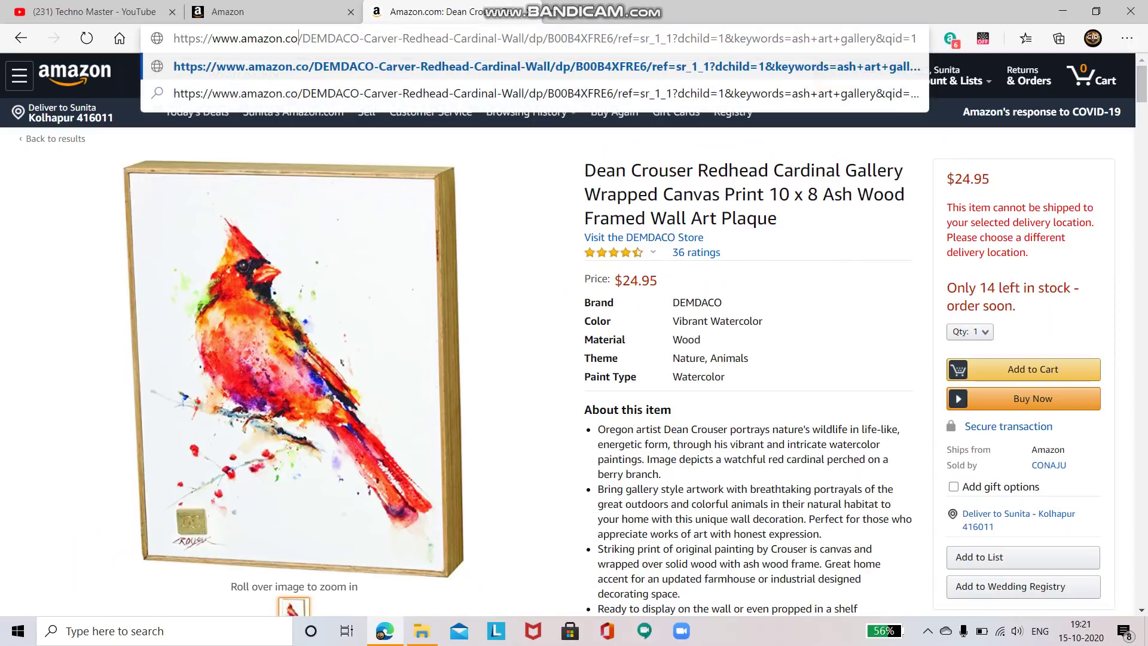
Change the domain to amazon.in and search the Indian store for 'ash art gallery'
{"action": "type", "text": "in"}
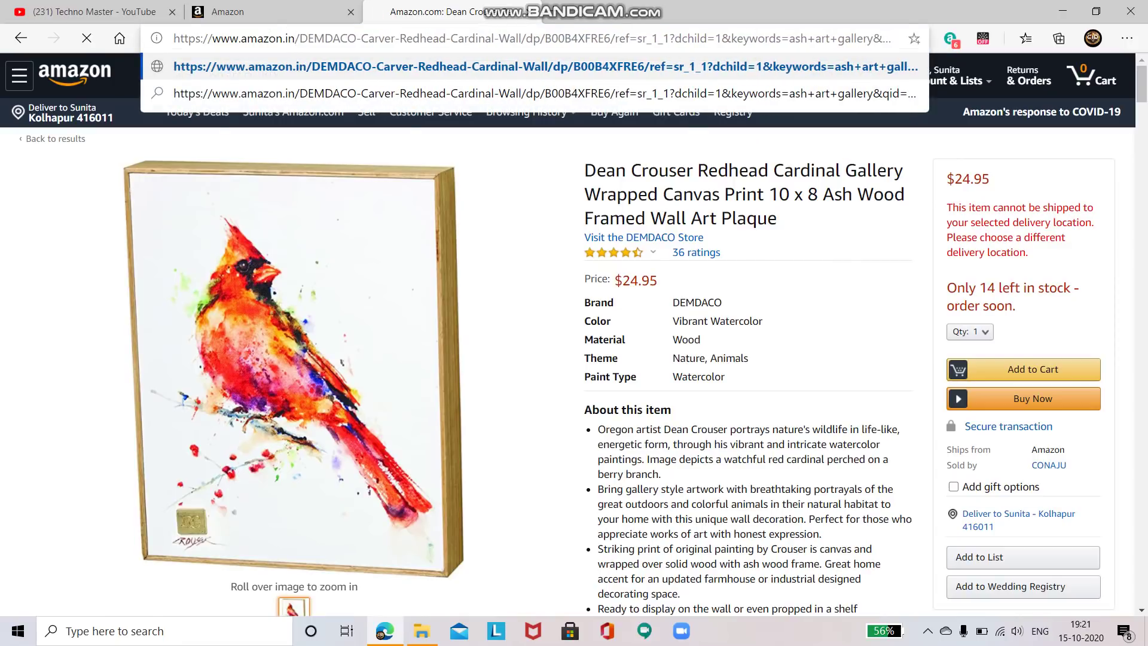
{"action": "key", "text": "Return"}
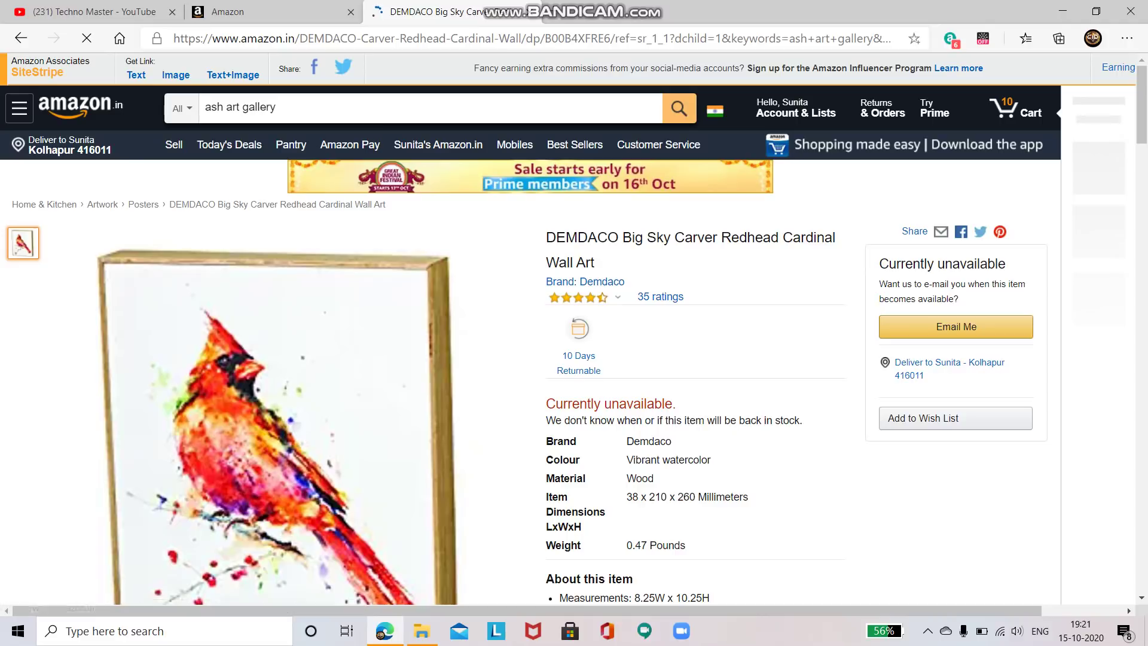
{"action": "key", "text": "Return"}
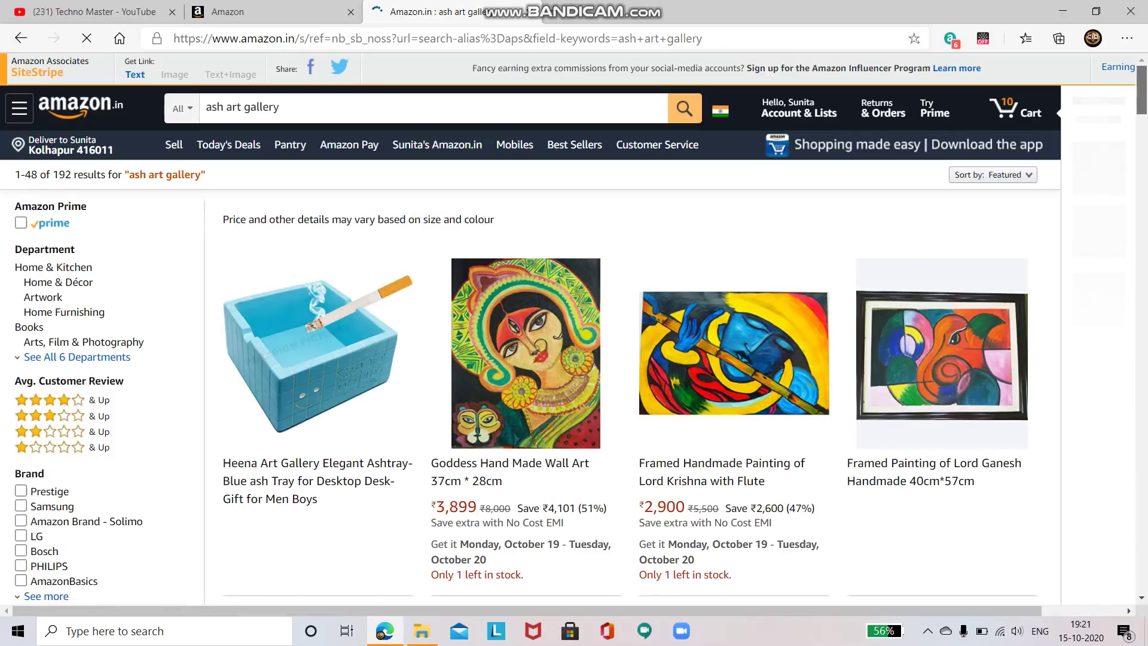
{"action": "scroll", "coordinate": [574, 329], "scroll_direction": "down", "scroll_amount": 6}
{"action": "scroll", "coordinate": [526, 335], "scroll_direction": "up", "scroll_amount": 6}
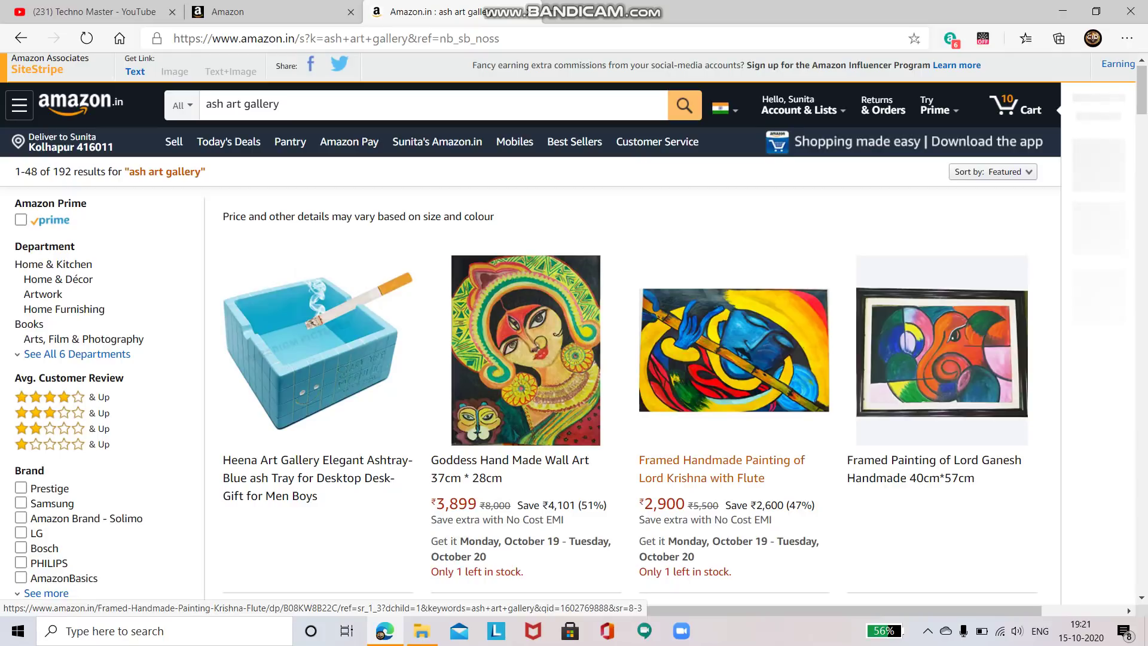
Open the ₹2,900 Lord Krishna with Flute painting page, then return to the Seller Central form
{"action": "left_click", "coordinate": [722, 461]}
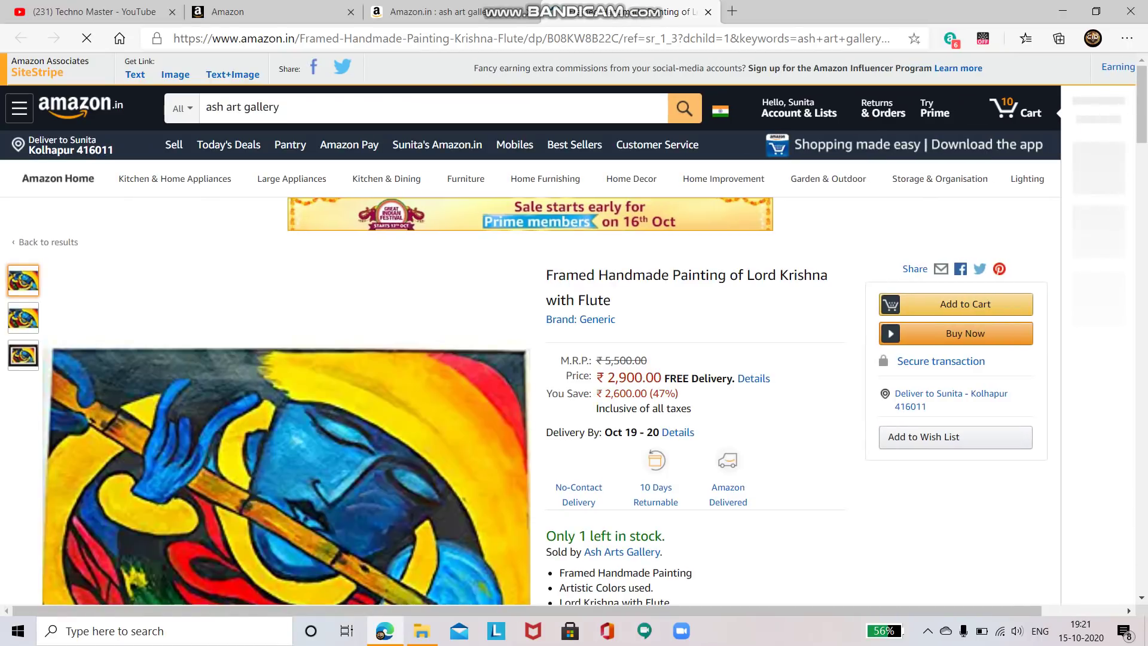
{"action": "scroll", "coordinate": [574, 328], "scroll_direction": "down", "scroll_amount": 8}
{"action": "scroll", "coordinate": [574, 328], "scroll_direction": "up", "scroll_amount": 8}
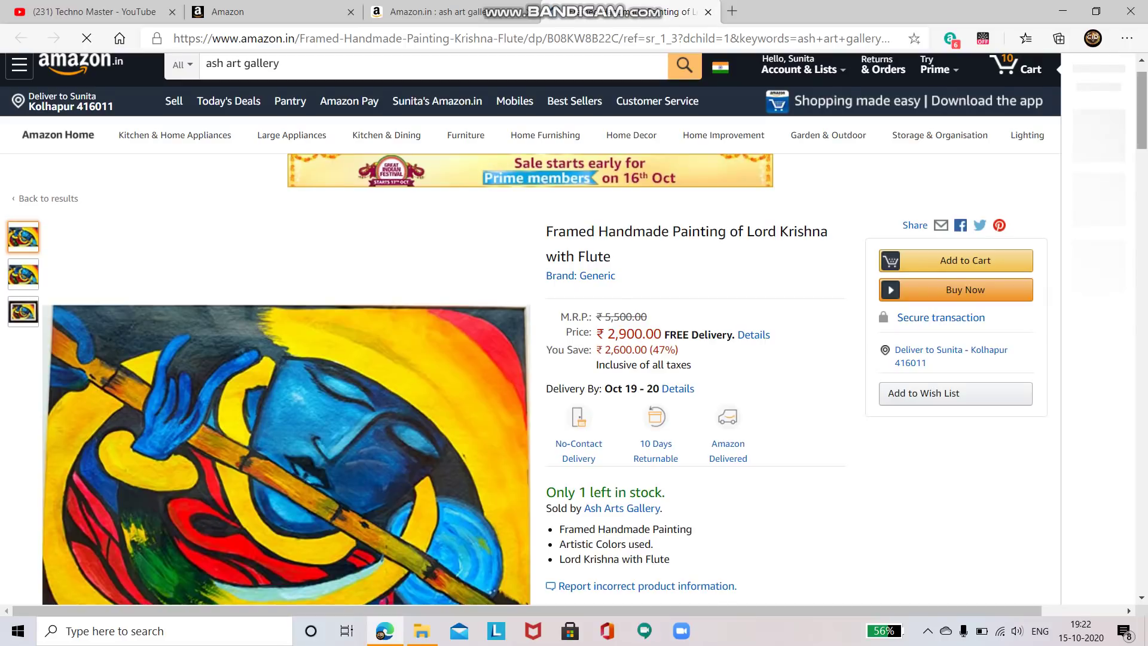
{"action": "scroll", "coordinate": [574, 329], "scroll_direction": "down", "scroll_amount": 2}
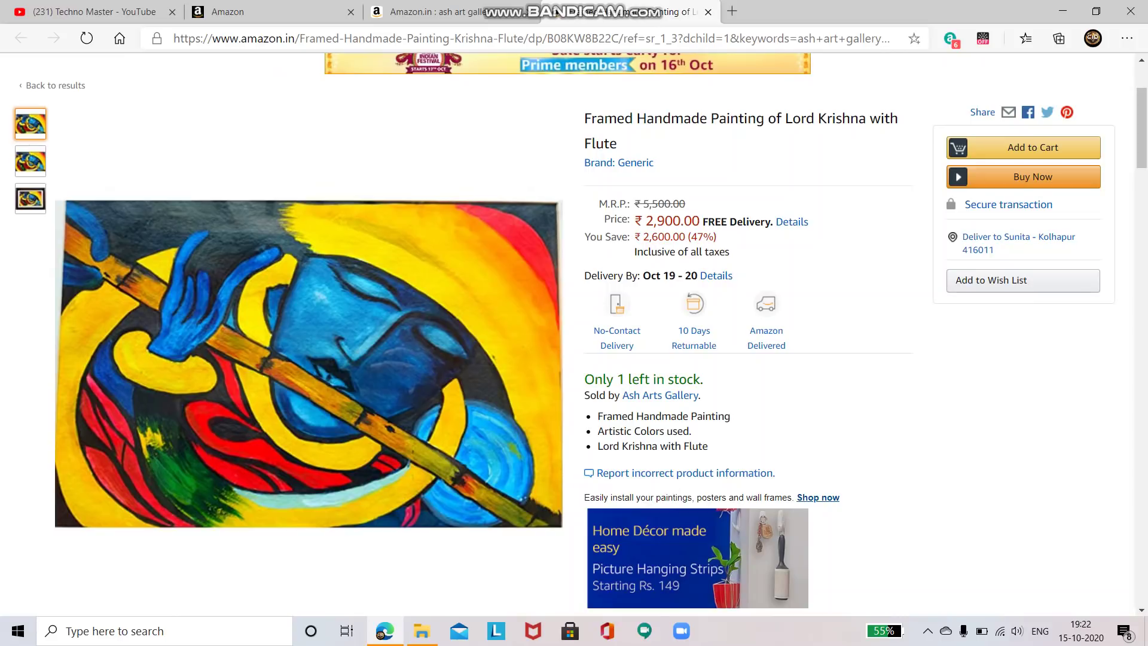
{"action": "left_click", "coordinate": [299, 12]}
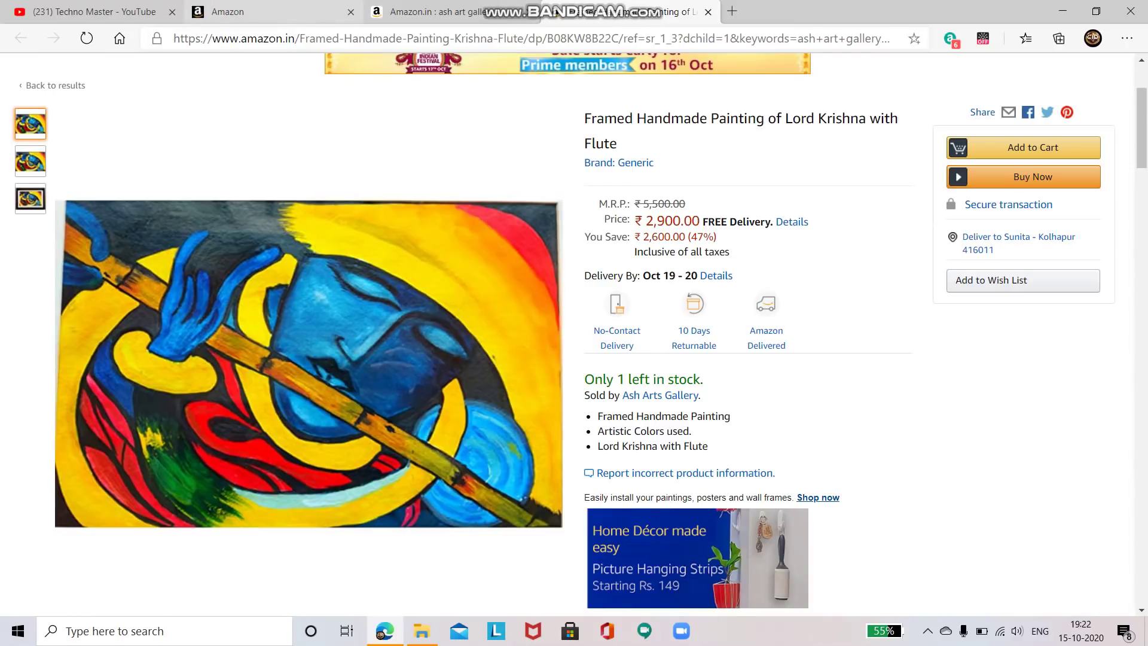
Add bullet points 'Handmade Painting' and 'Product dimension 36cm*27cm' to the listing
{"action": "left_click", "coordinate": [568, 323]}
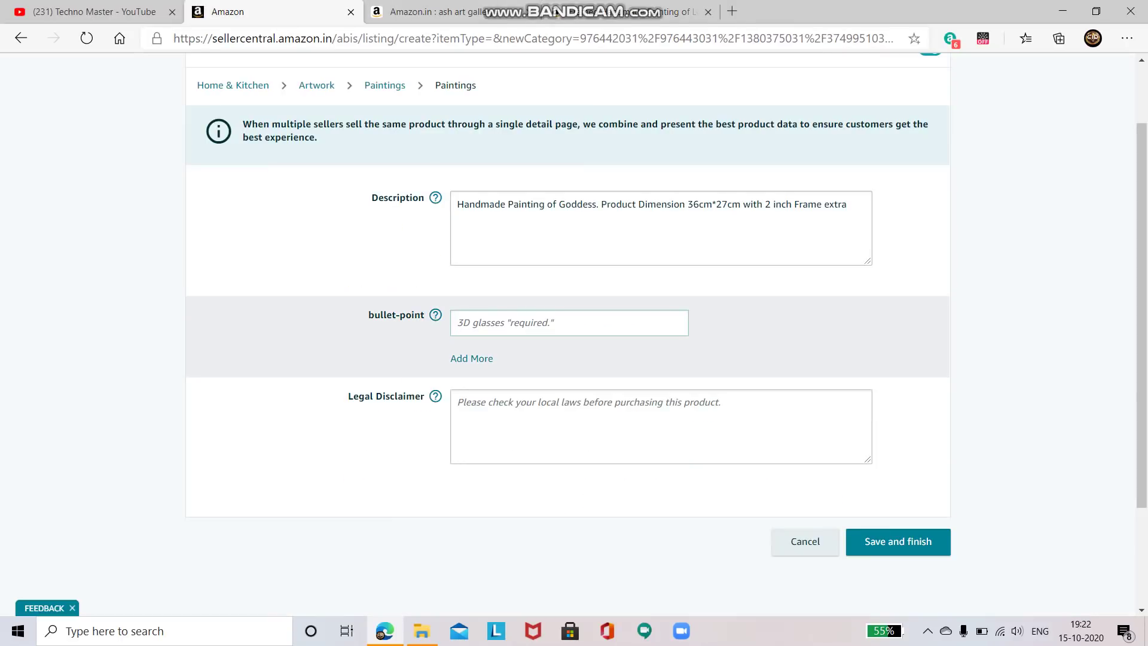
{"action": "type", "text": "Hn"}
{"action": "type", "text": "andmade Pa"}
{"action": "type", "text": "inting"}
{"action": "left_click", "coordinate": [472, 359]}
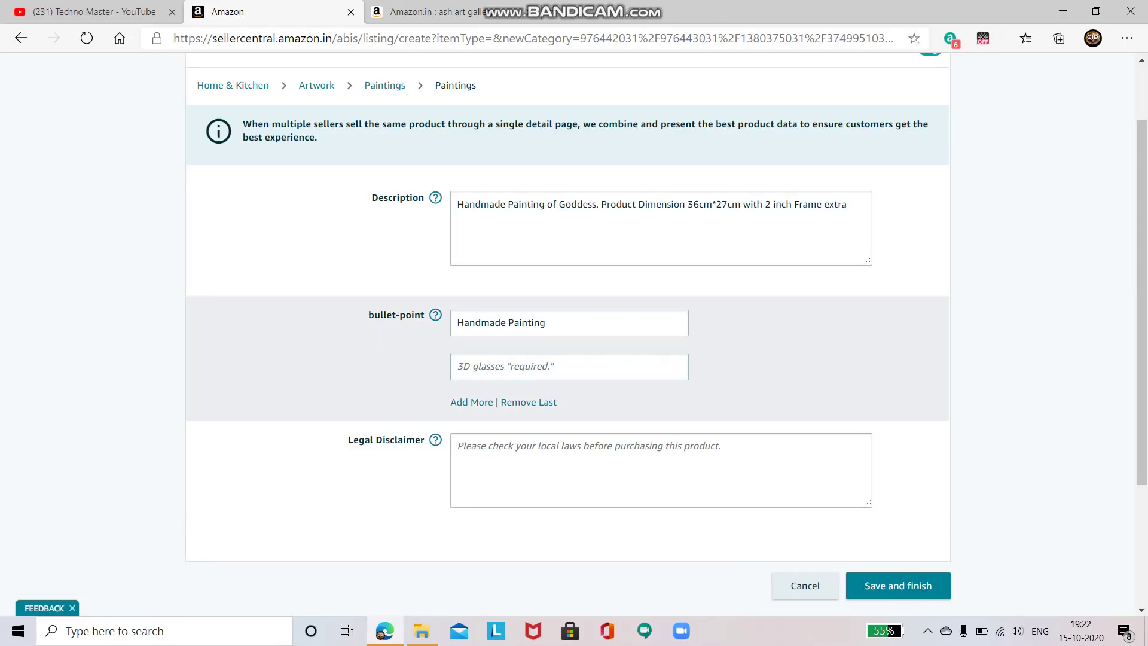
{"action": "left_click", "coordinate": [658, 233]}
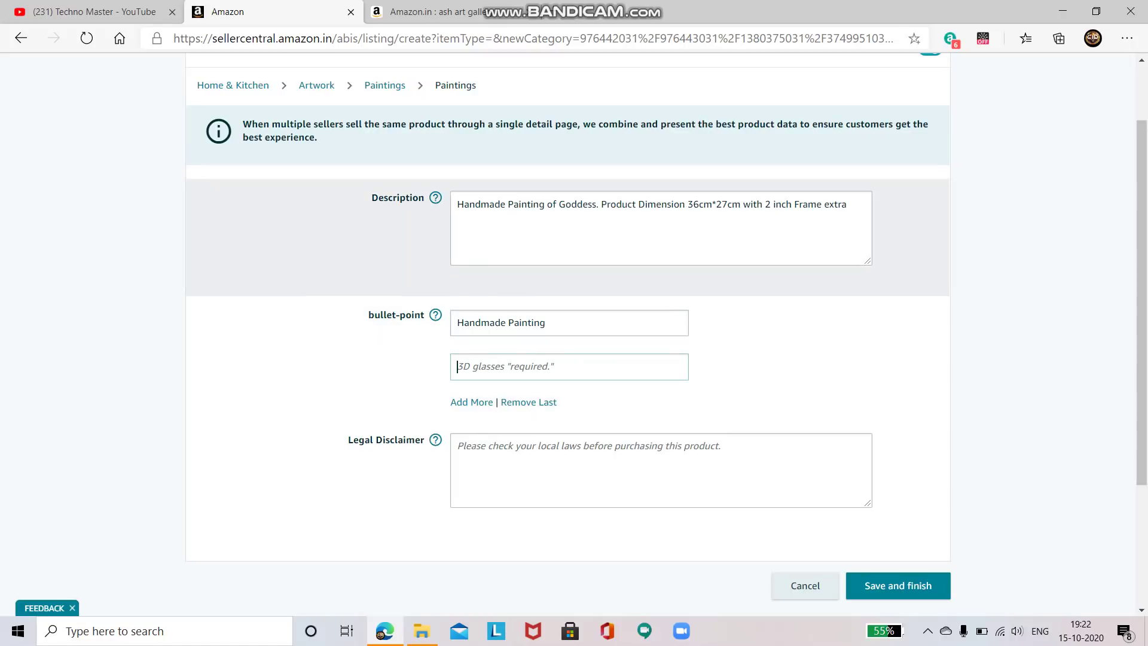
{"action": "left_click", "coordinate": [568, 367]}
{"action": "type", "text": "P"}
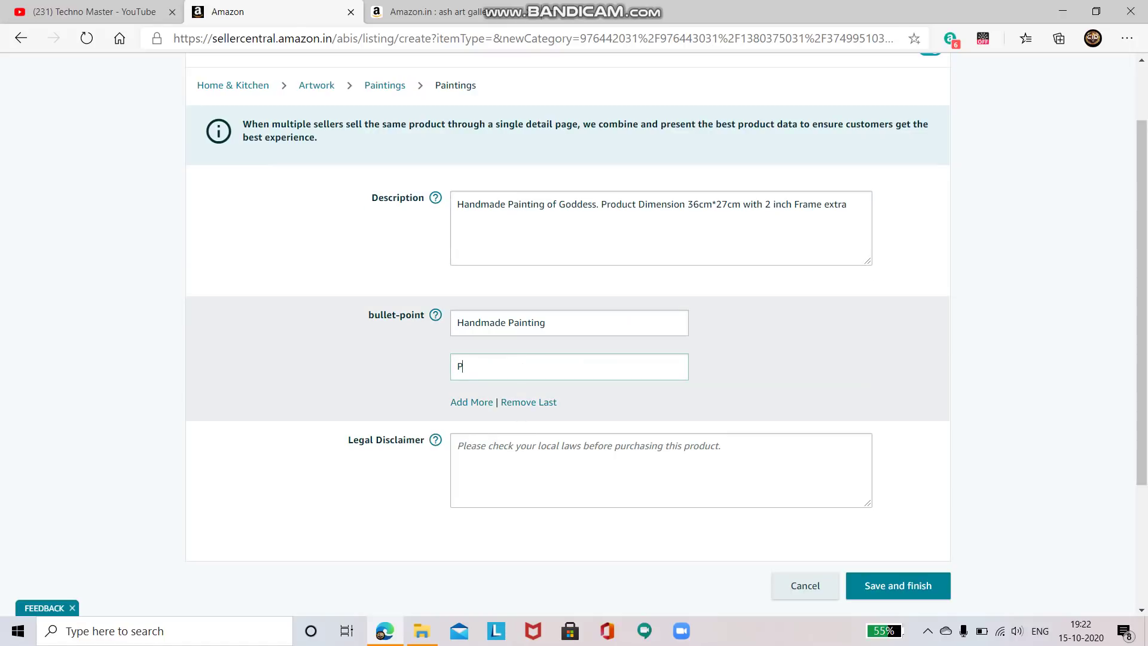
{"action": "type", "text": "roduct dimension 36cm*27cm"}
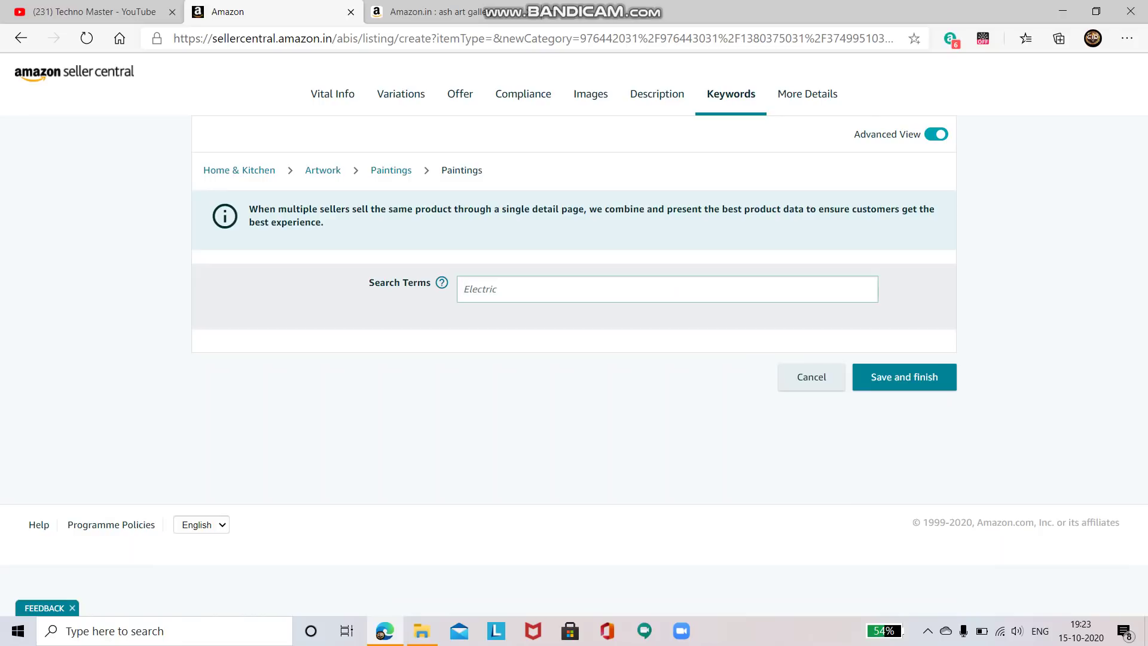
Enter search terms 'Paintings, Ash Arts GAllery', then save and finish the listing
{"action": "type", "text": "Paintings, Ash Arts GAllery,"}
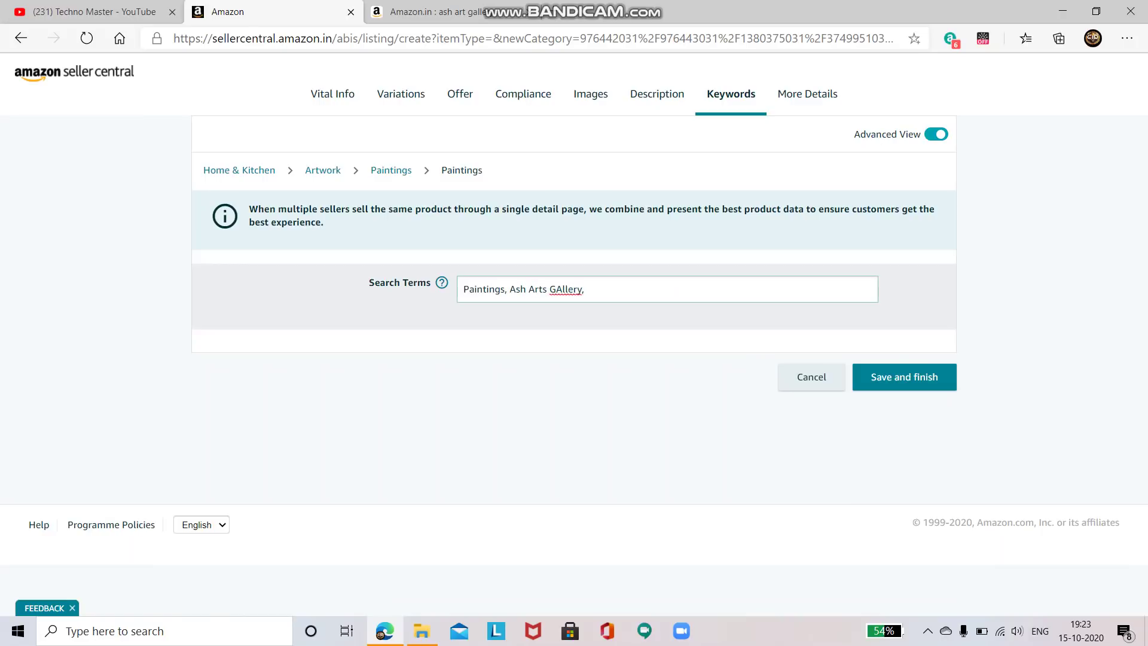
{"action": "key", "text": "Return"}
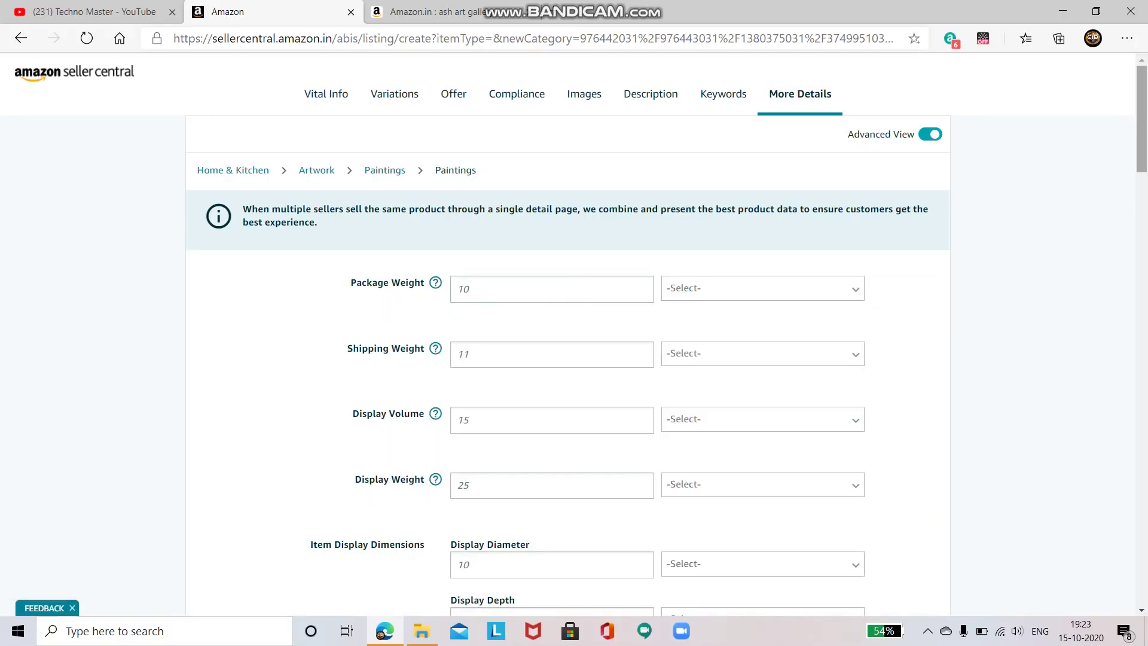
{"action": "scroll", "coordinate": [574, 335], "scroll_direction": "down", "scroll_amount": 6}
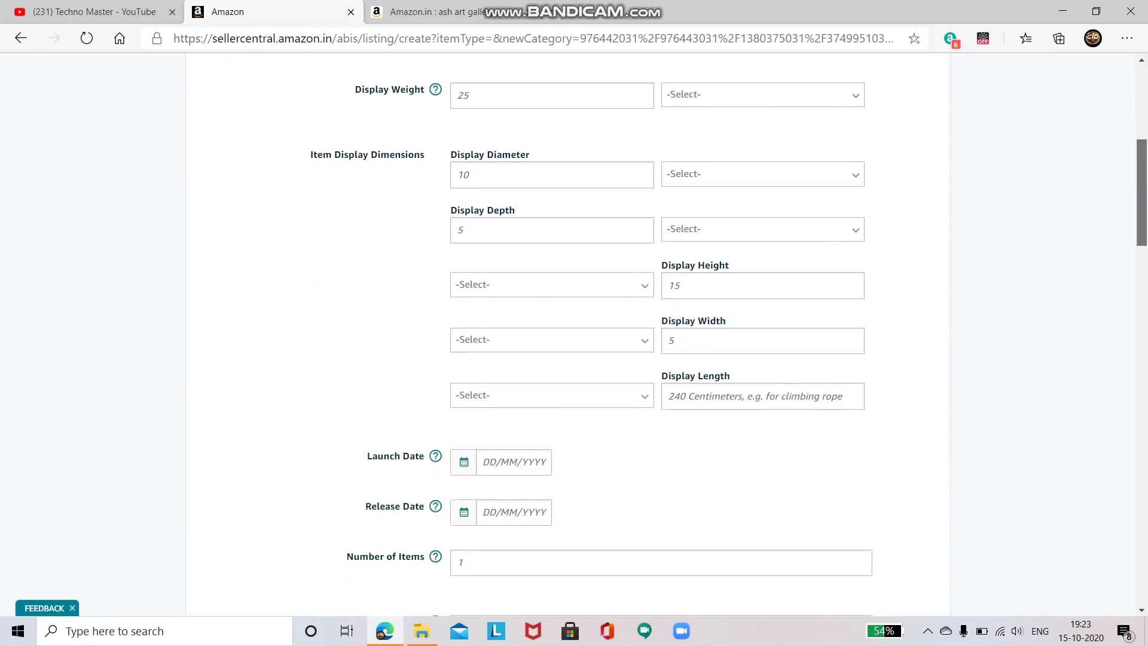
{"action": "scroll", "coordinate": [574, 335], "scroll_direction": "down", "scroll_amount": 8}
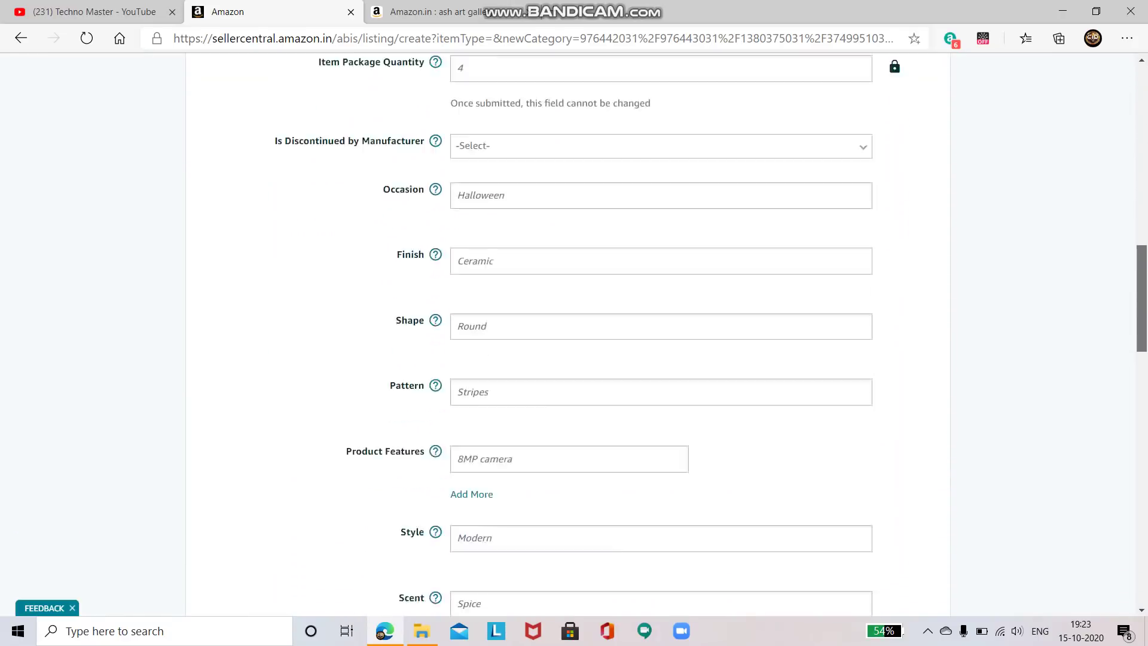
{"action": "scroll", "coordinate": [574, 334], "scroll_direction": "down", "scroll_amount": 15}
{"action": "scroll", "coordinate": [574, 335], "scroll_direction": "down", "scroll_amount": 5}
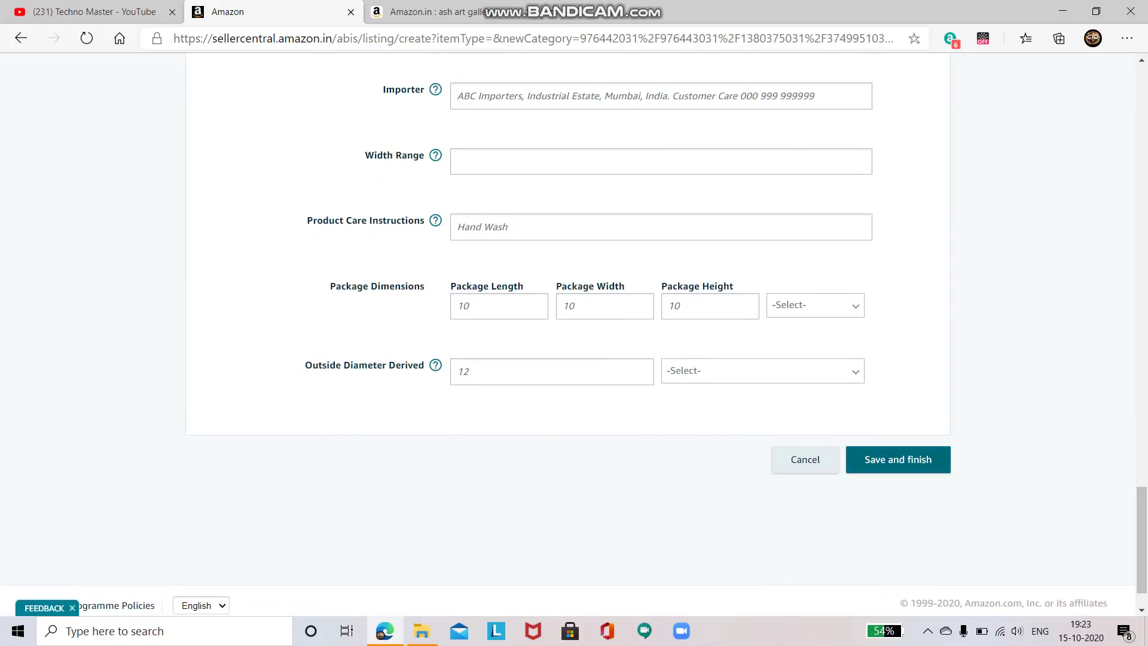
{"action": "left_click", "coordinate": [898, 460]}
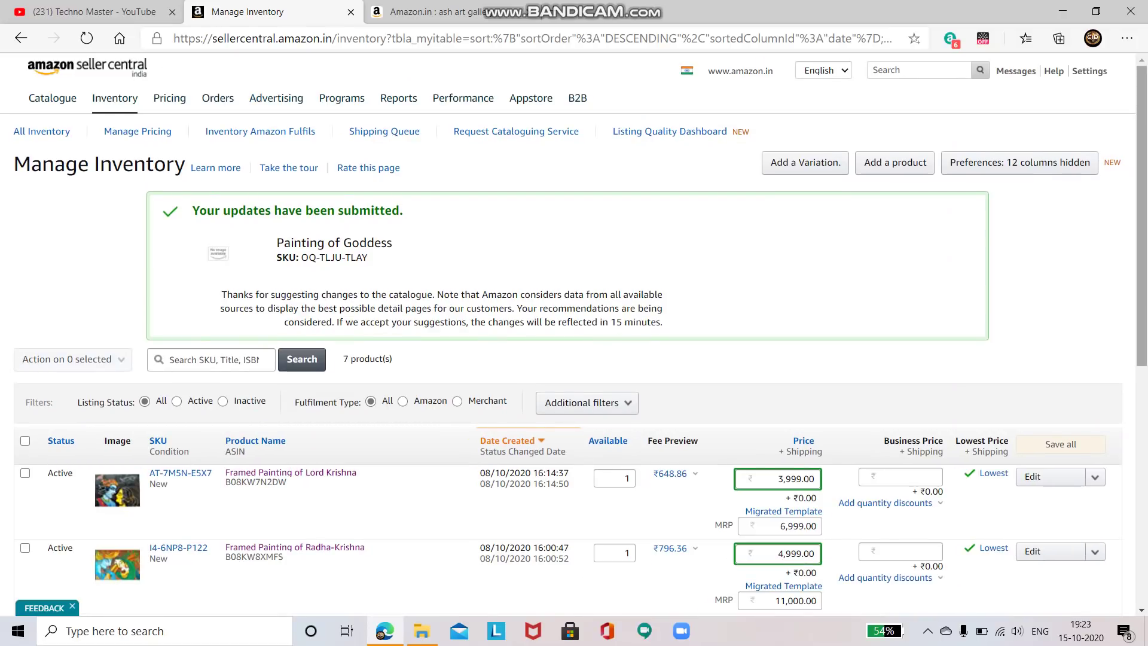
Reload Manage Inventory to check the Painting of Goddess listing, then switch to the YouTube tab
{"action": "scroll", "coordinate": [574, 335], "scroll_direction": "down", "scroll_amount": 2}
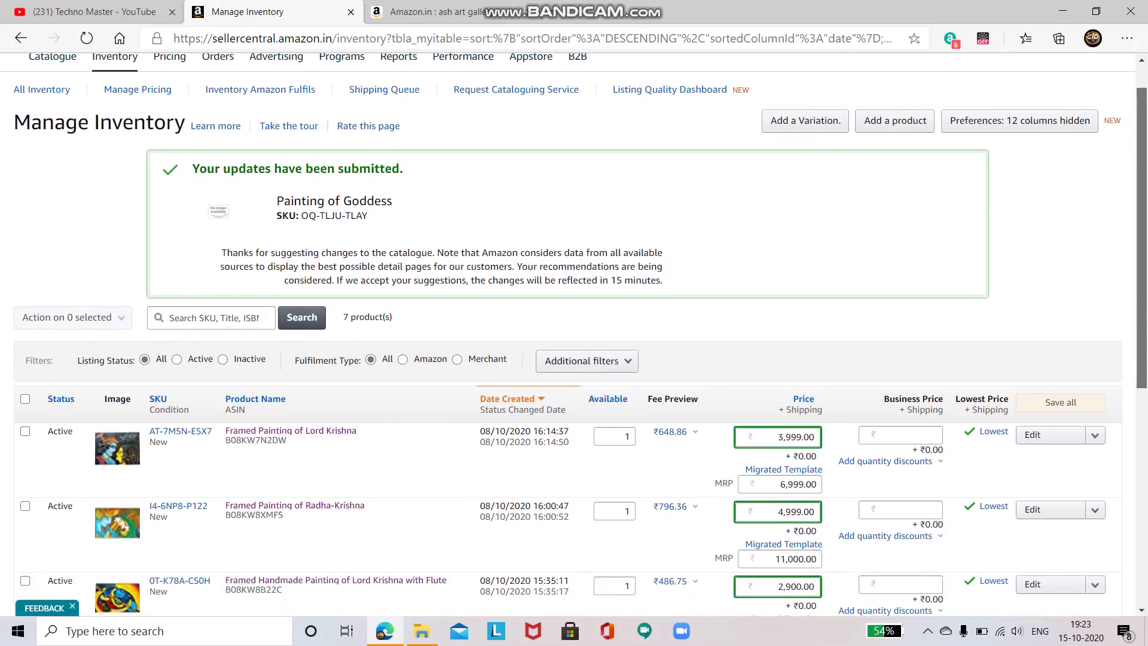
{"action": "scroll", "coordinate": [574, 334], "scroll_direction": "down", "scroll_amount": 3}
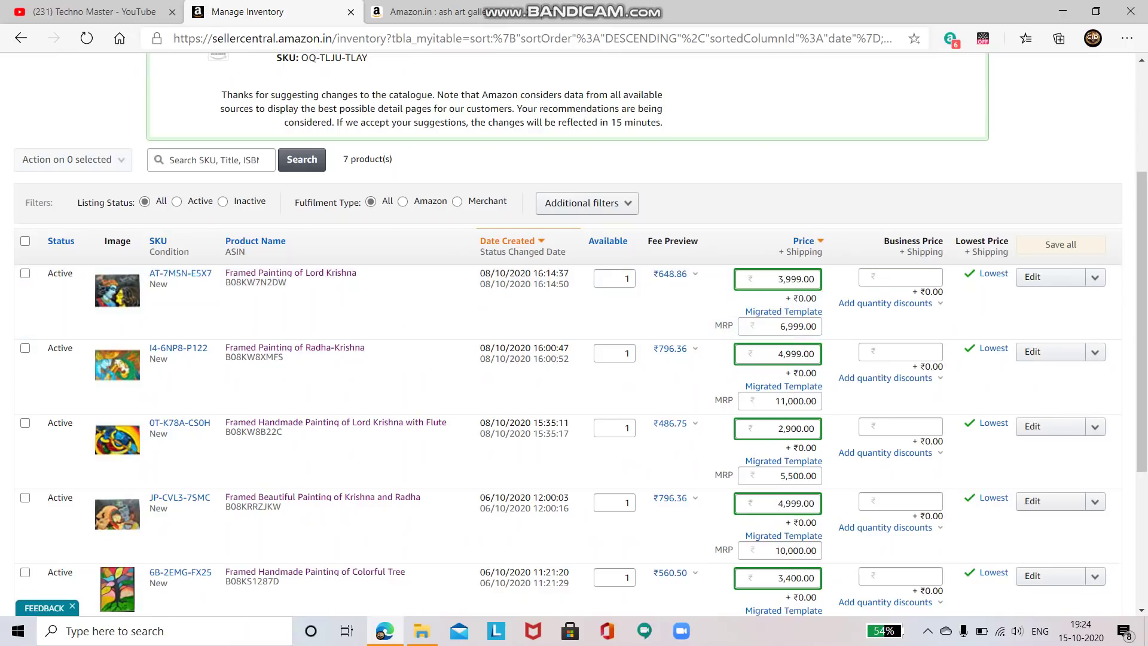
{"action": "key", "text": "F5"}
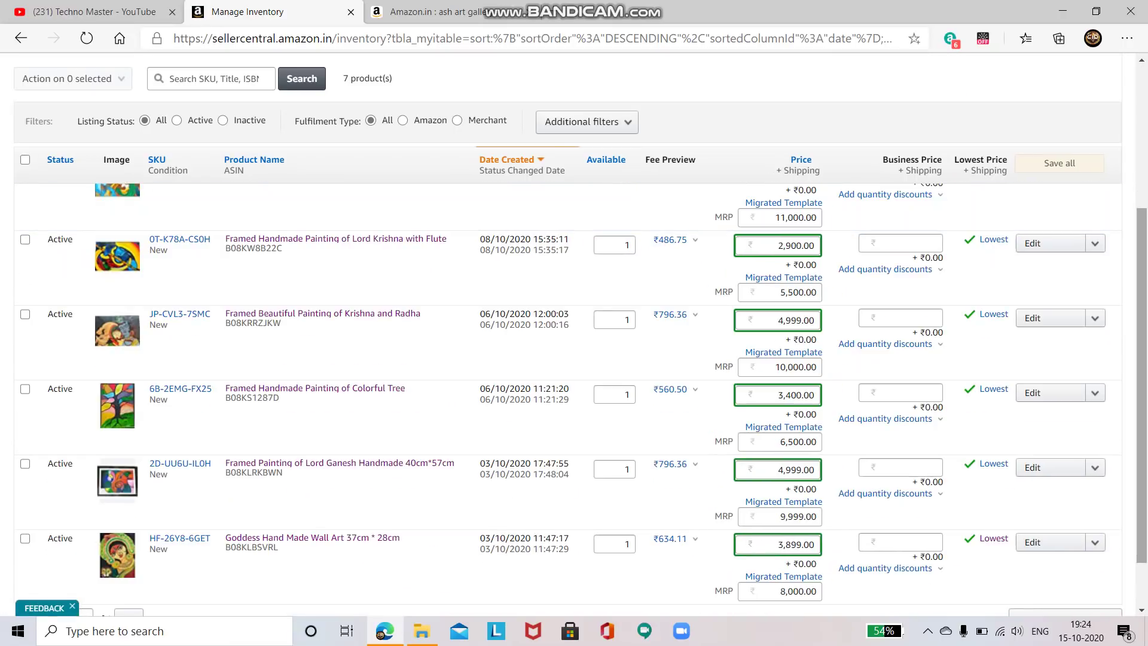
{"action": "scroll", "coordinate": [574, 395], "scroll_direction": "up", "scroll_amount": 3}
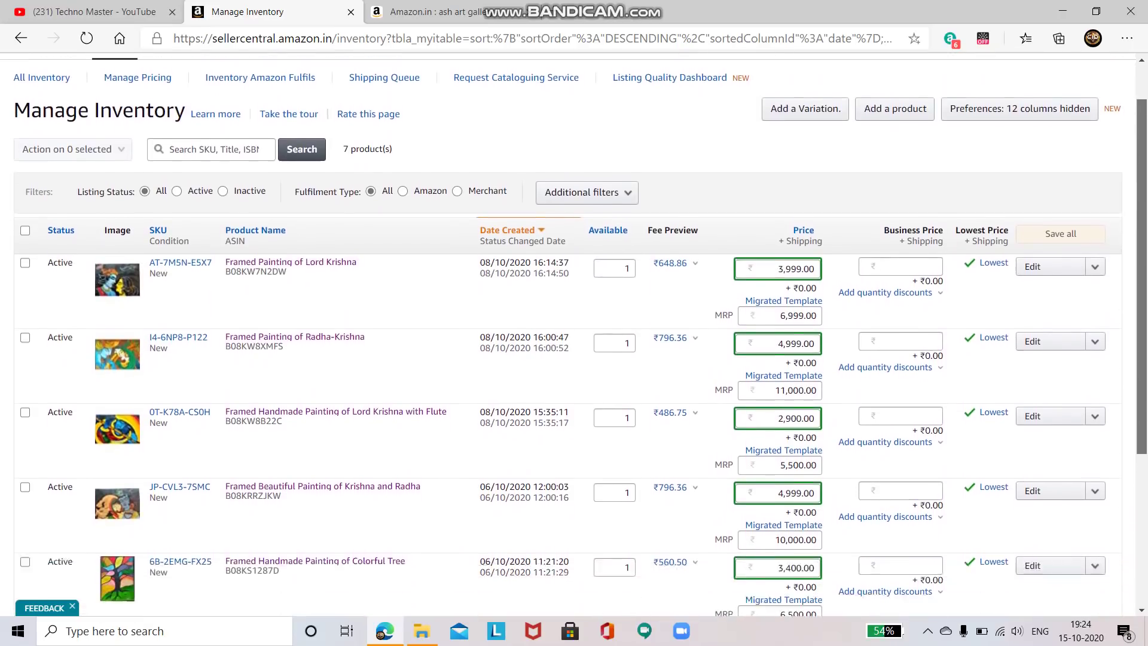
{"action": "scroll", "coordinate": [574, 335], "scroll_direction": "down", "scroll_amount": 4}
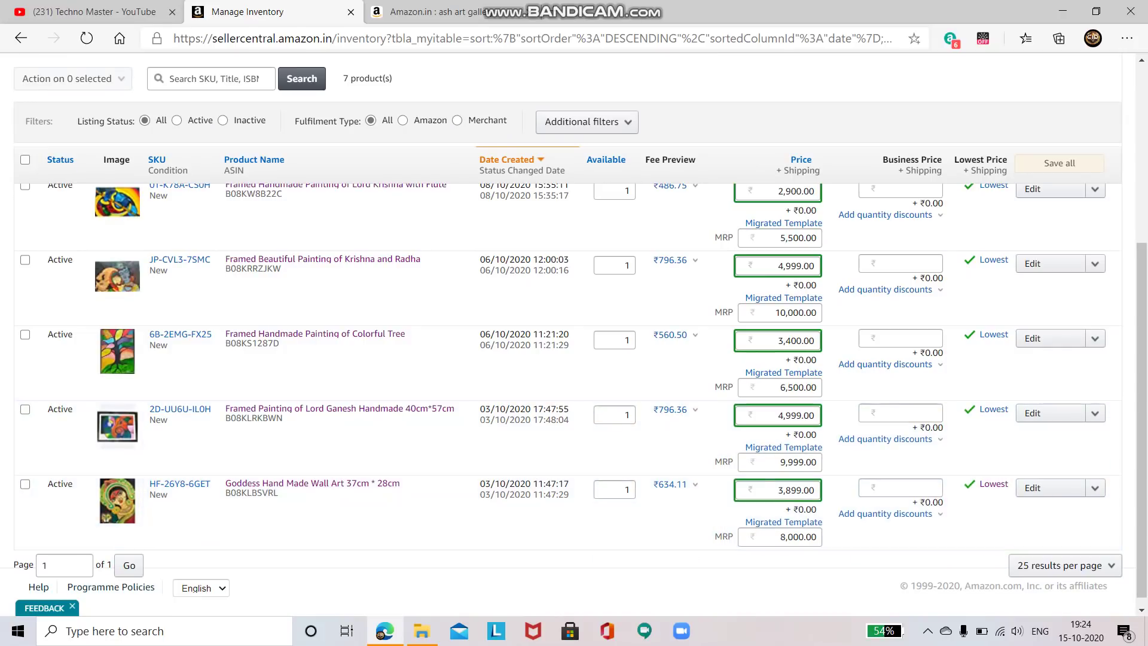
{"action": "scroll", "coordinate": [574, 335], "scroll_direction": "up", "scroll_amount": 5}
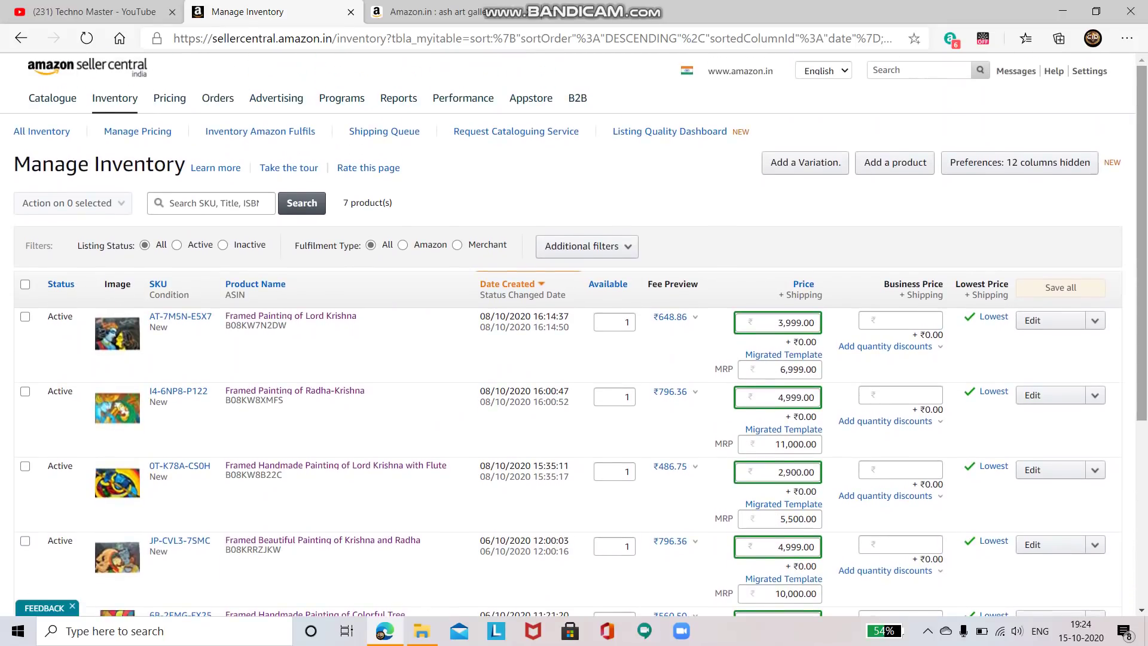
{"action": "key", "text": "ctrl+shift+Tab"}
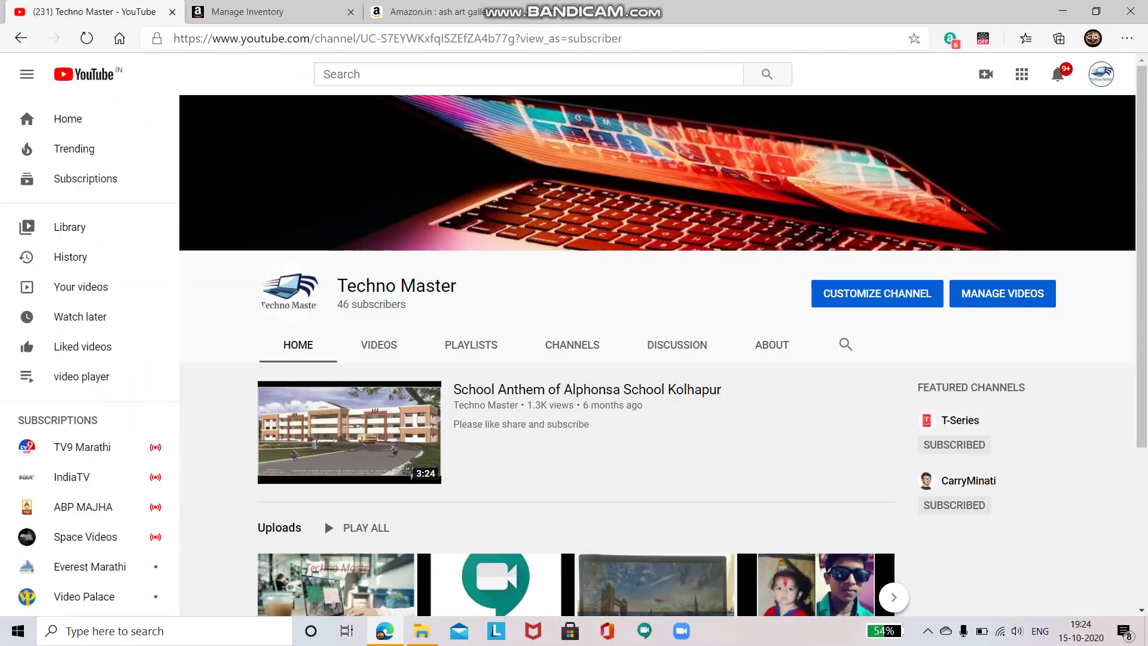